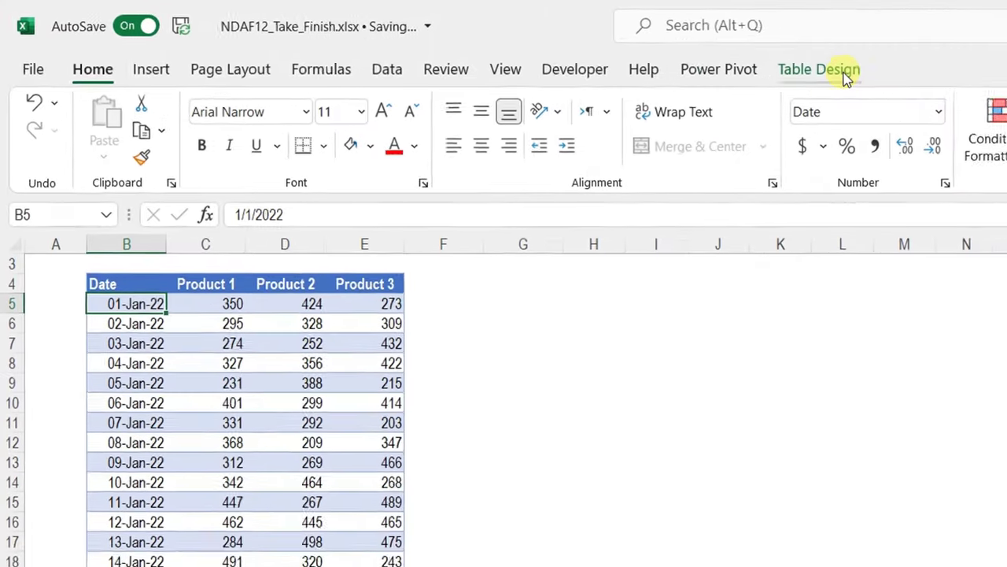
- Enter a formula in cell T4 that returns the header row of the Sales_T table: =Sales_T[#Headers]
{"action": "left_click", "coordinate": [497, 42]}
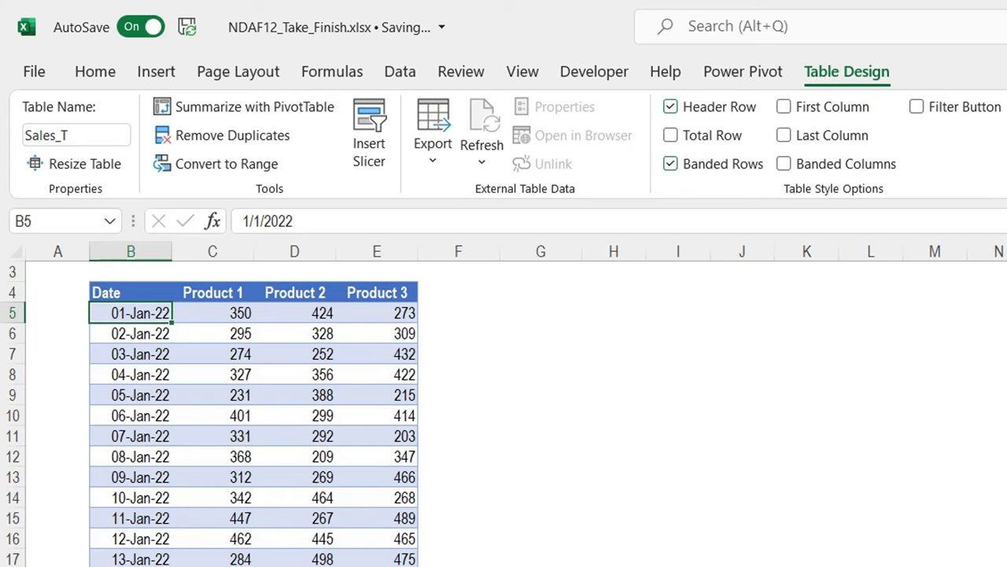
{"action": "left_click", "coordinate": [1006, 292]}
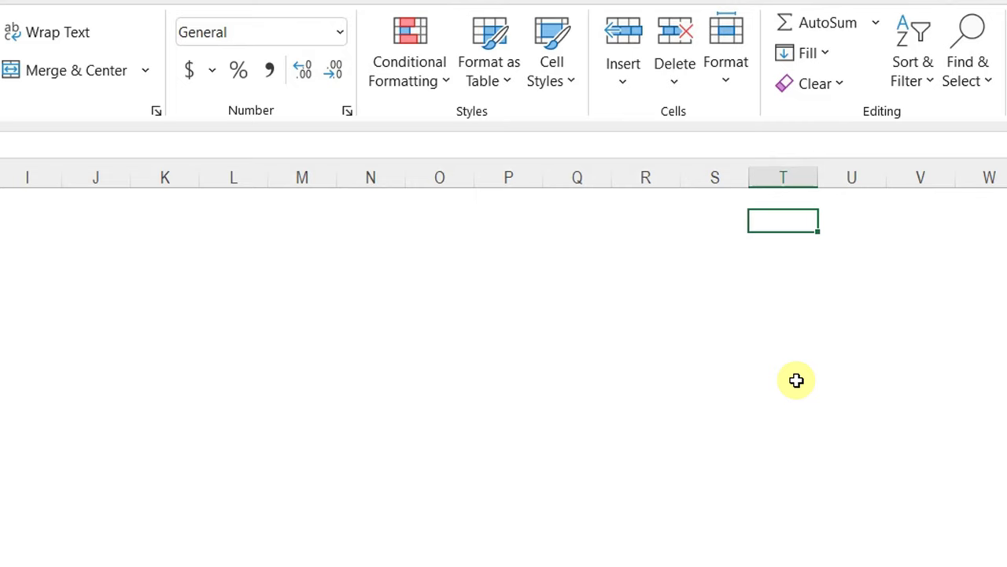
{"action": "type", "text": "="}
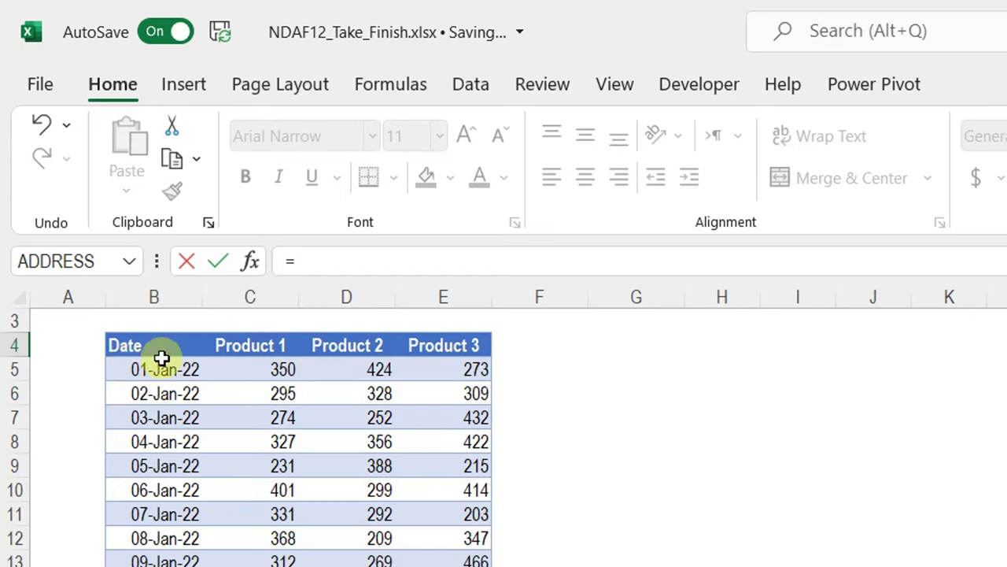
{"action": "left_click", "coordinate": [102, 345]}
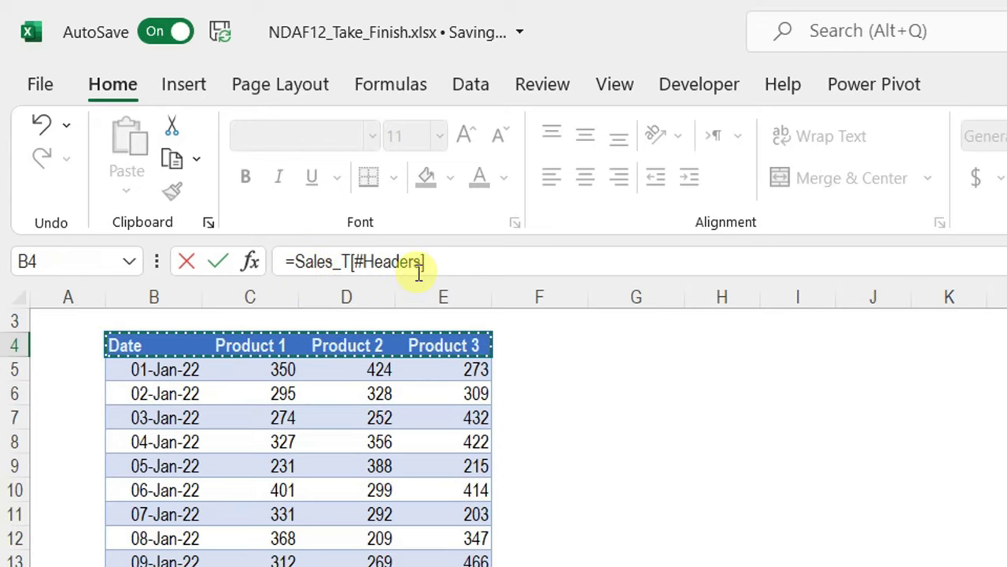
{"action": "key", "text": "Return"}
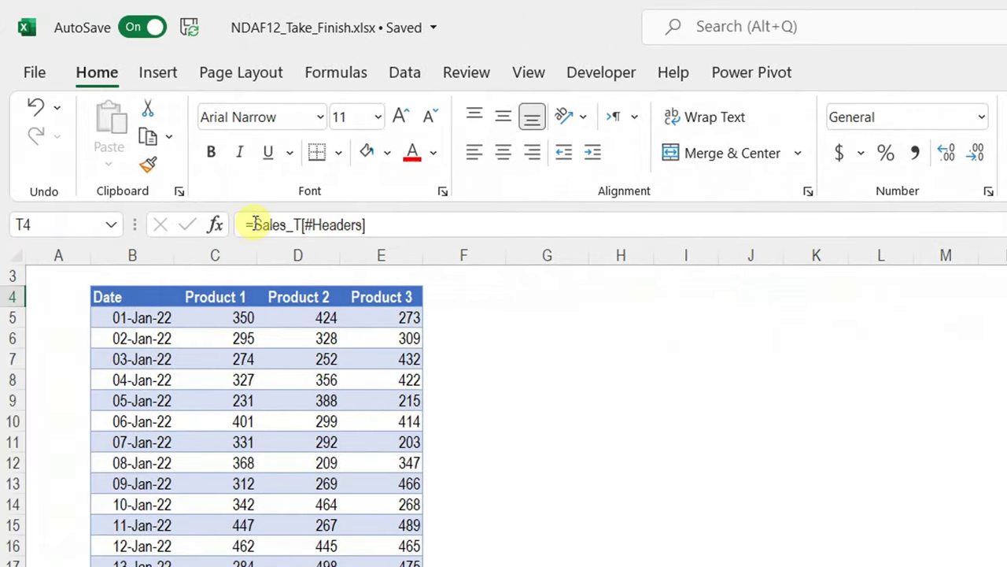
- Wrap the header reference in T4 in TRANSPOSE so the formula becomes =TRANSPOSE(Sales_T[#Headers])
{"action": "left_click", "coordinate": [254, 224]}
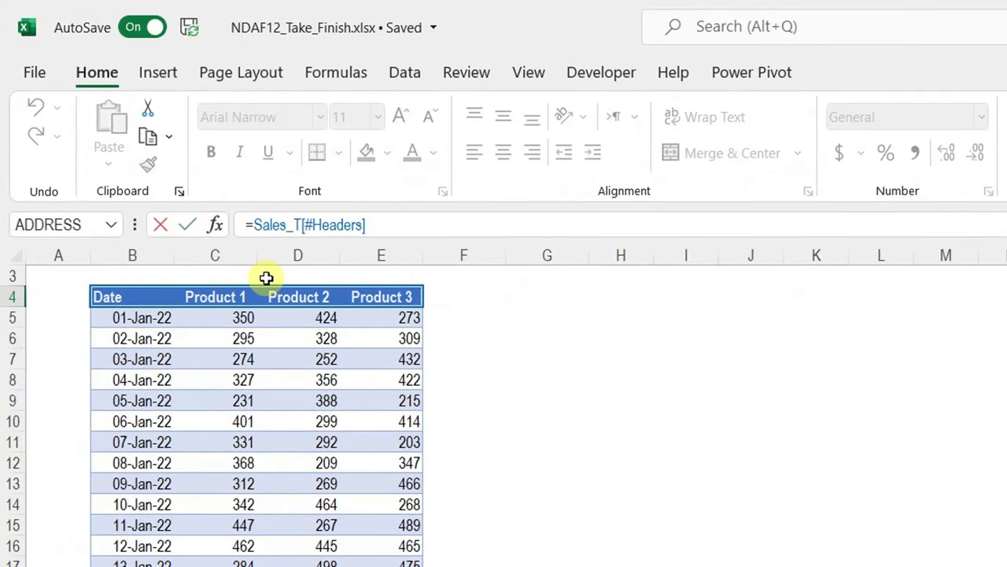
{"action": "type", "text": "Tran"}
{"action": "key", "text": "Tab"}
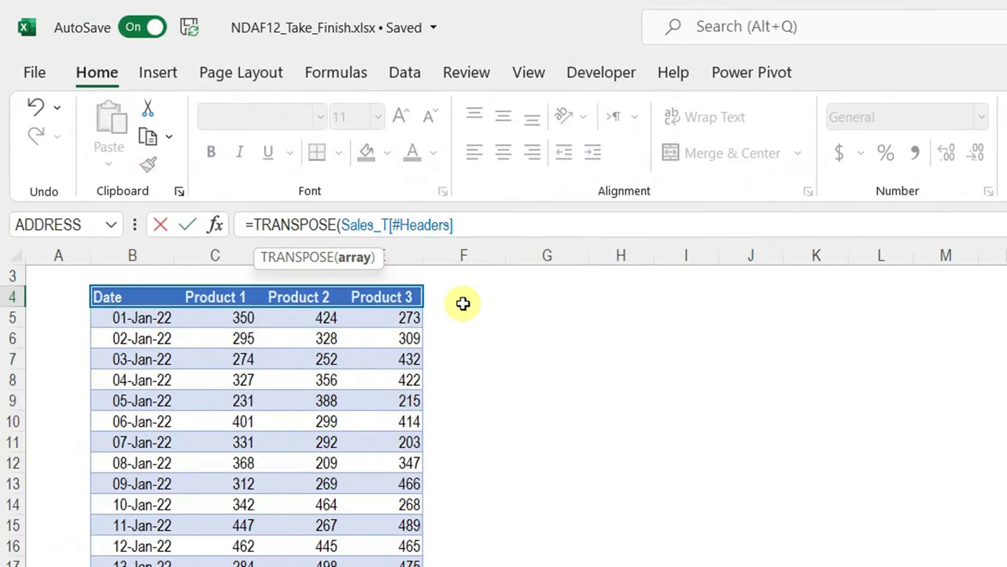
{"action": "left_click", "coordinate": [358, 260]}
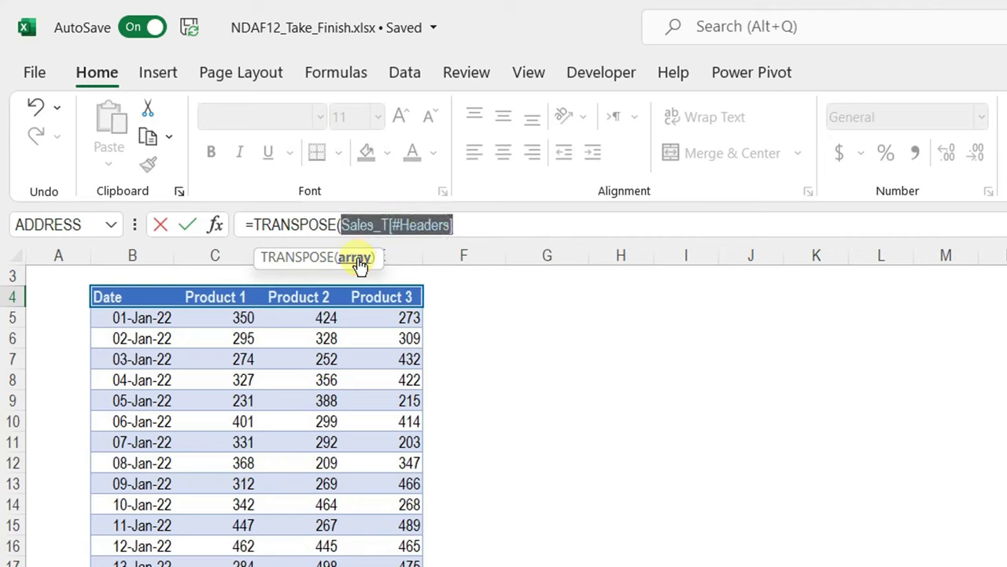
{"action": "left_click", "coordinate": [478, 226]}
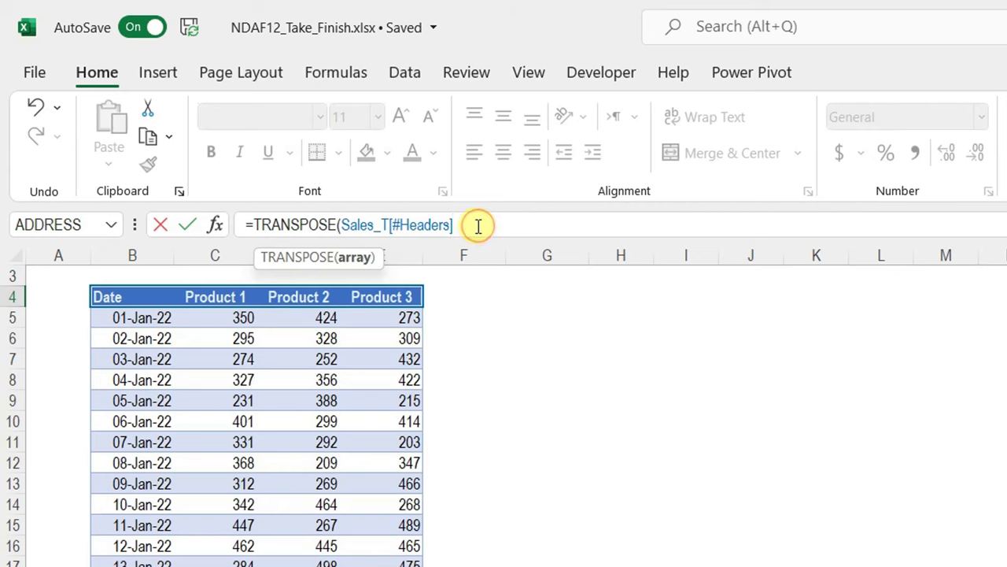
{"action": "type", "text": ")"}
{"action": "key", "text": "Return"}
{"action": "key", "text": "Up"}
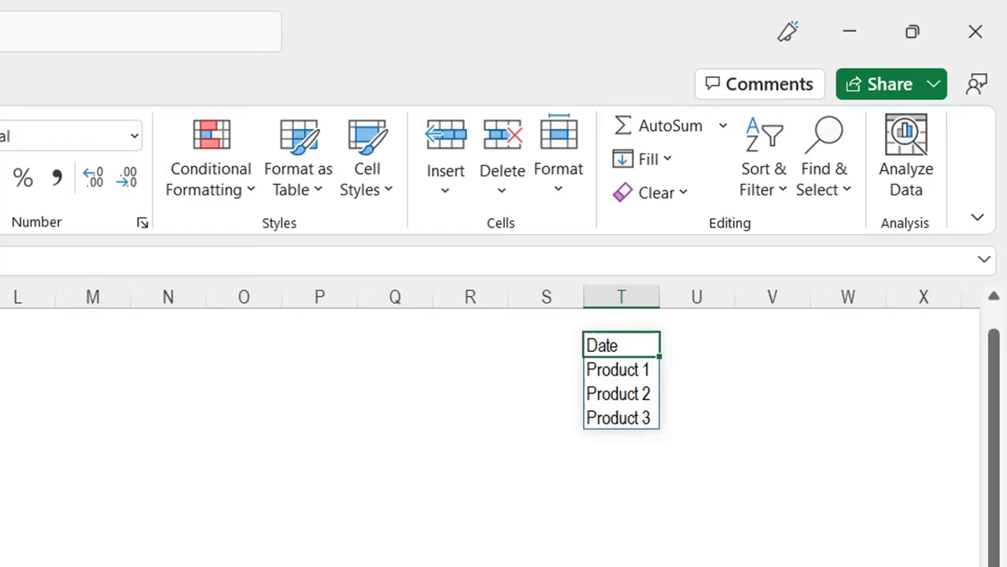
- Wrap the T4 formula in DROP with 1 row to exclude the Date header: =DROP(TRANSPOSE(Sales_T[#Headers]),1)
{"action": "scroll", "coordinate": [504, 425], "scroll_direction": "left", "scroll_amount": 10}
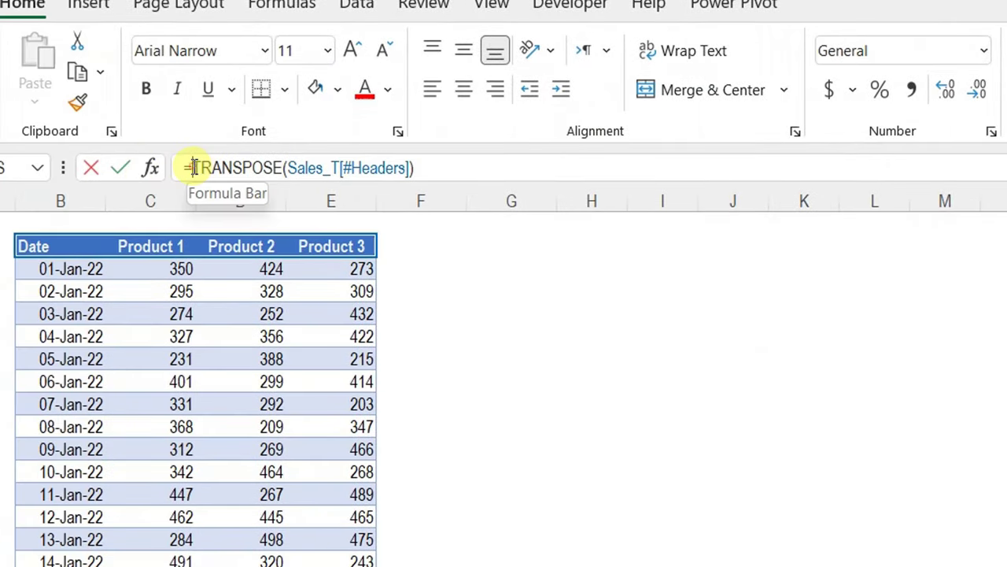
{"action": "left_click", "coordinate": [198, 168]}
{"action": "type", "text": "Dro"}
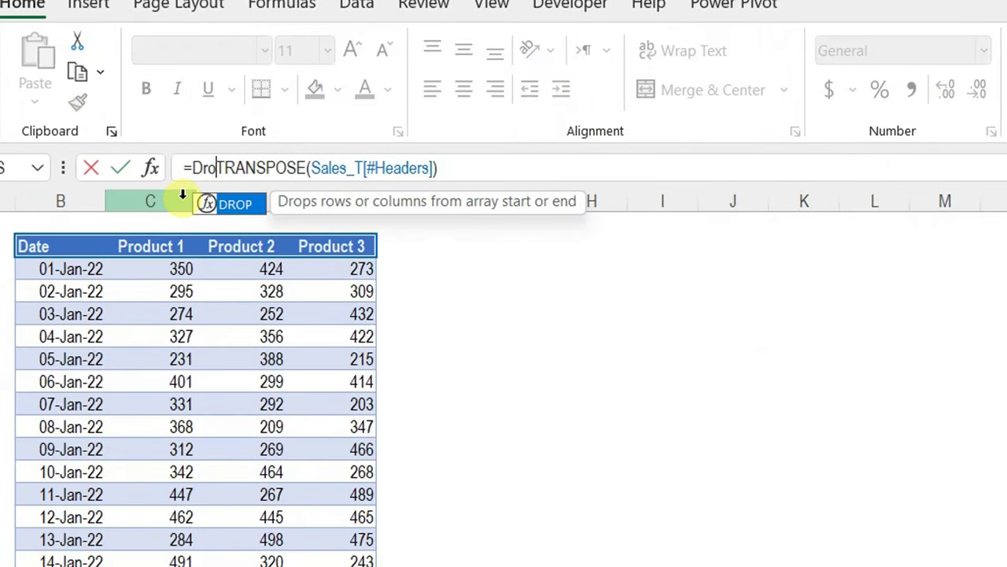
{"action": "key", "text": "Tab"}
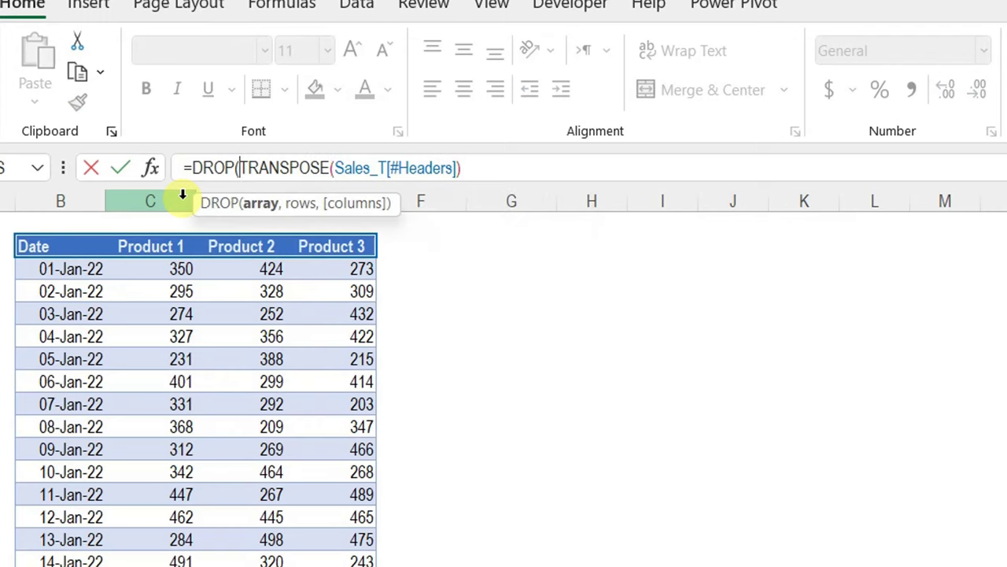
{"action": "left_click", "coordinate": [272, 215]}
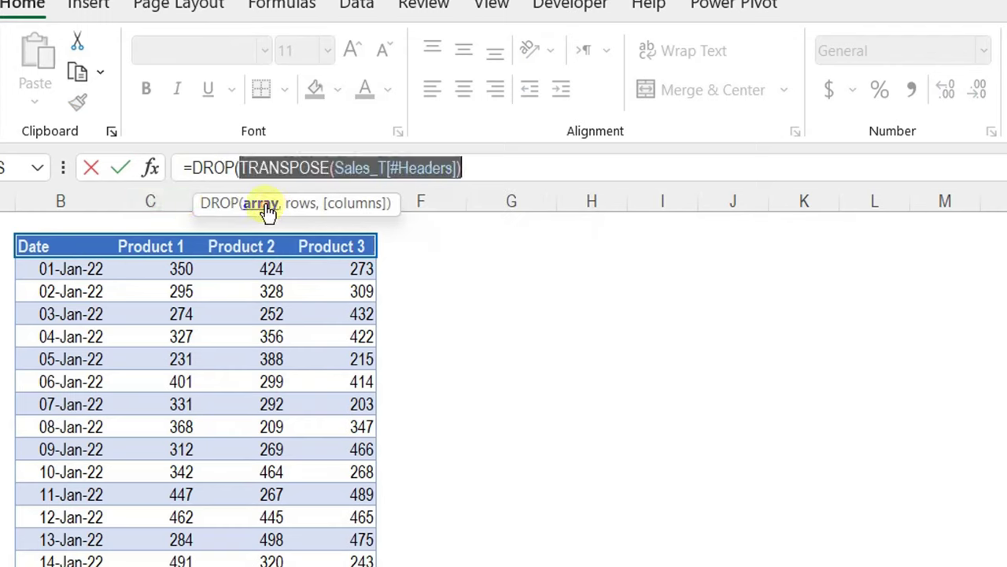
{"action": "left_click", "coordinate": [462, 173]}
{"action": "type", "text": ",1"}
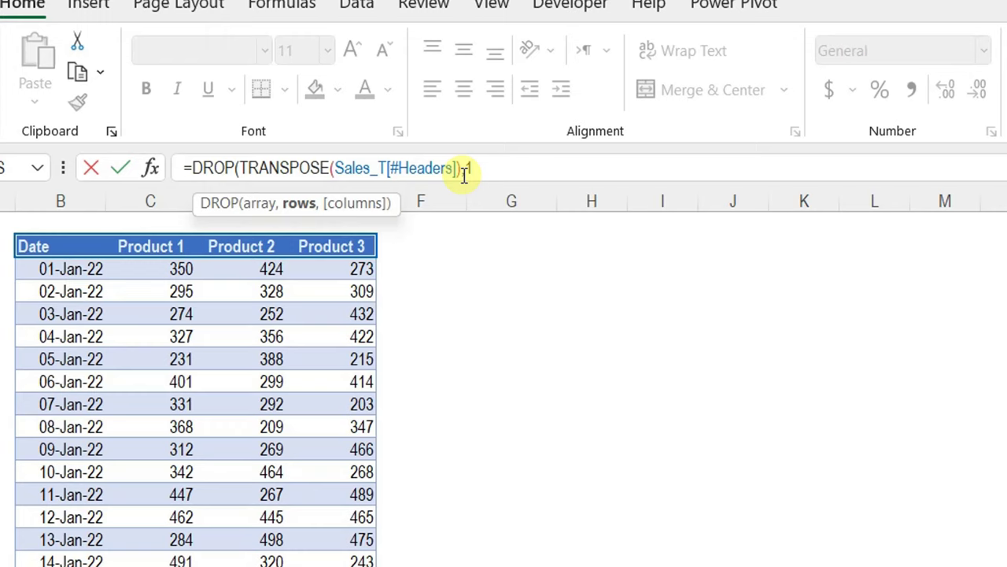
{"action": "type", "text": ","}
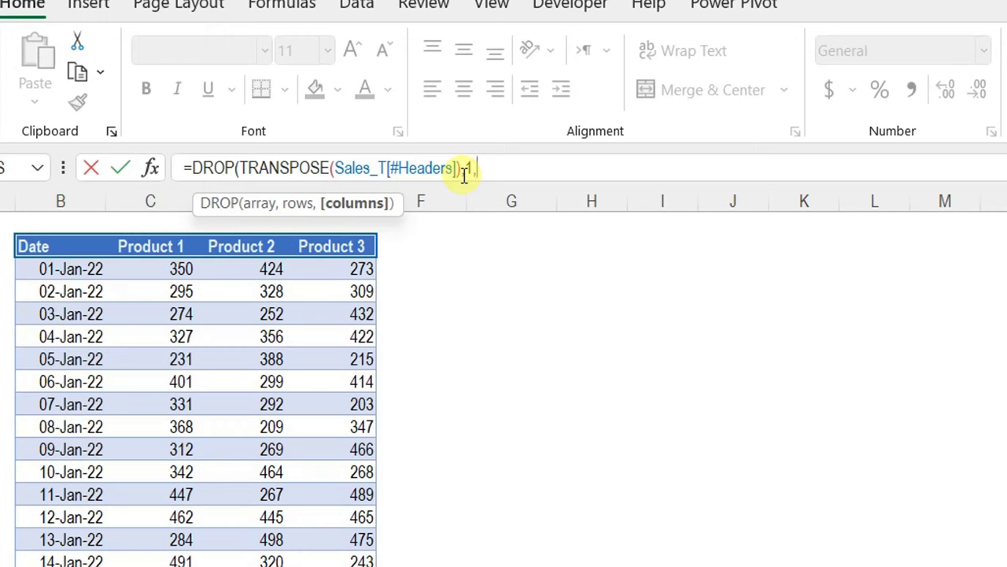
{"action": "key", "text": "BackSpace"}
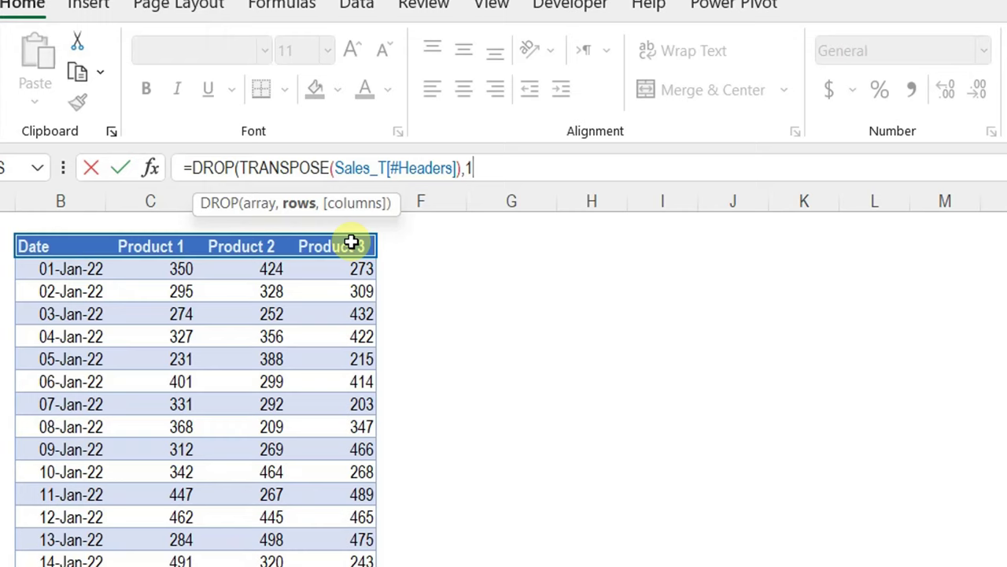
{"action": "type", "text": ")"}
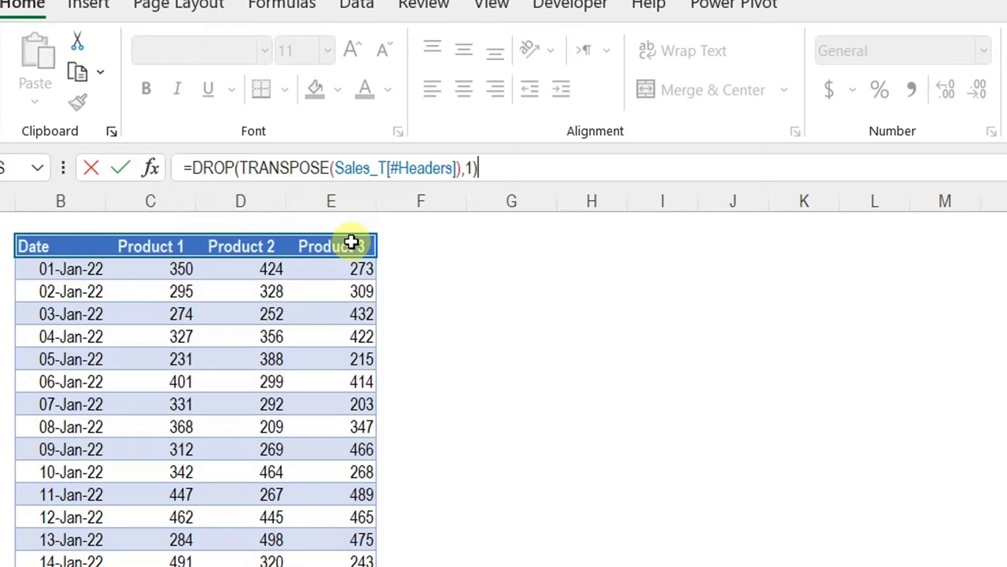
{"action": "key", "text": "Return"}
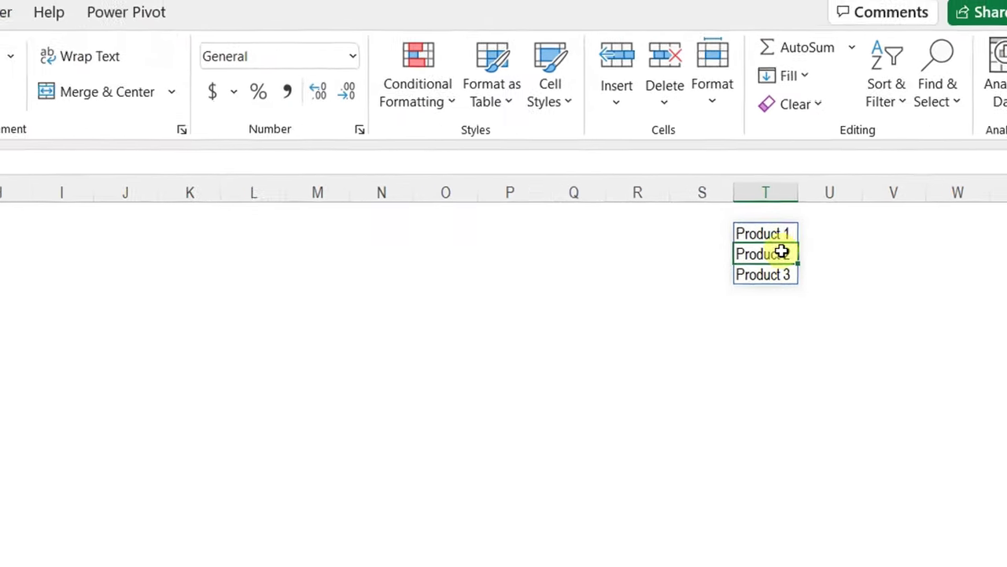
- Try dropping the last header instead by setting the rows argument of DROP in T4 to -1
{"action": "left_click", "coordinate": [765, 233]}
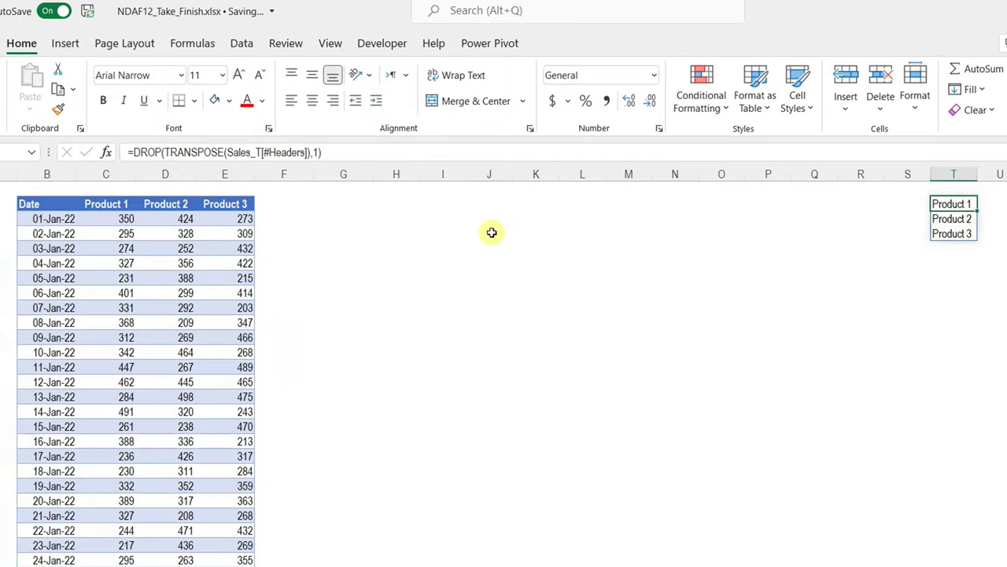
{"action": "left_click", "coordinate": [310, 152]}
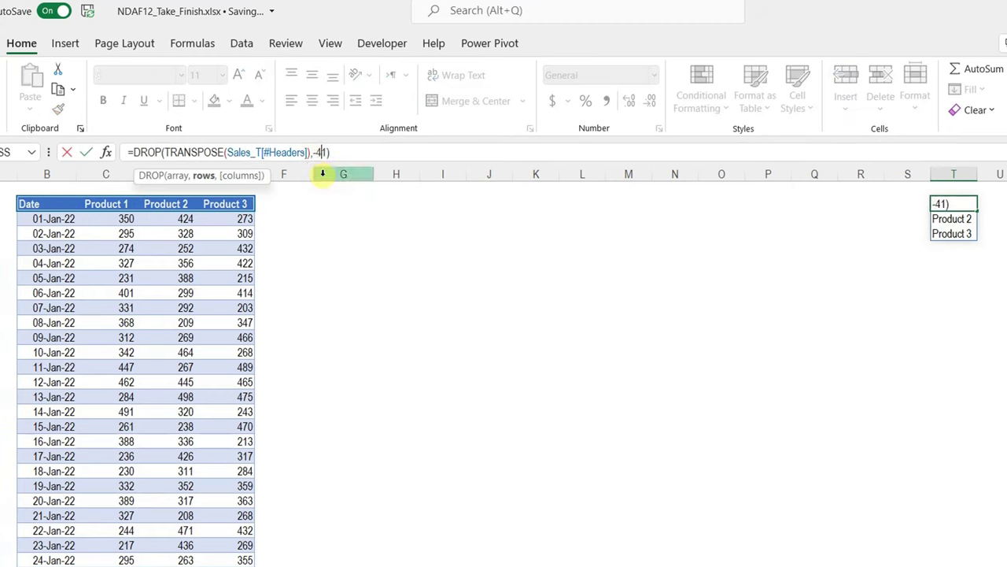
{"action": "key", "text": "Return"}
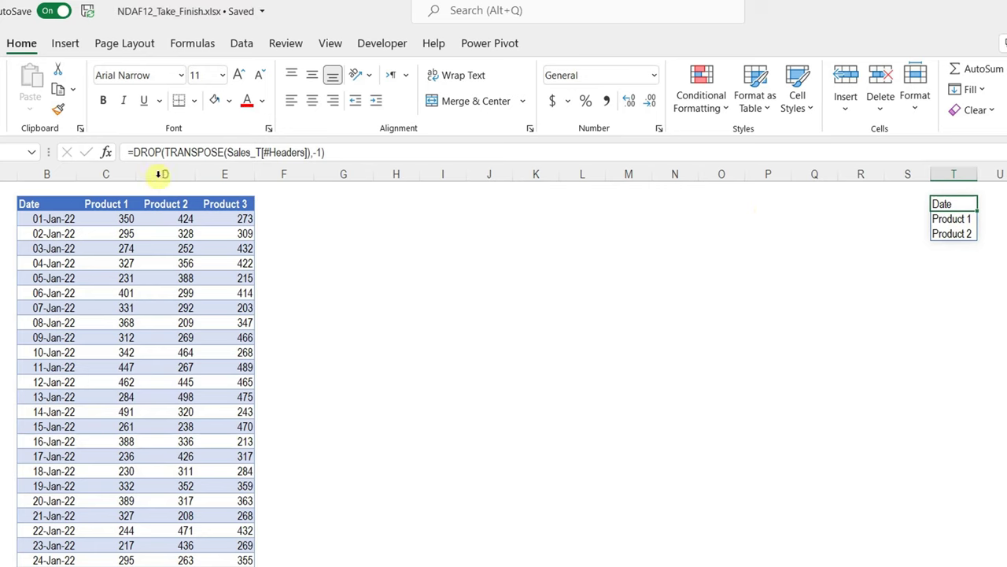
- Set the rows argument of DROP in T4 back to 1 so that the first header is dropped
{"action": "left_click", "coordinate": [193, 152]}
{"action": "left_click", "coordinate": [181, 175]}
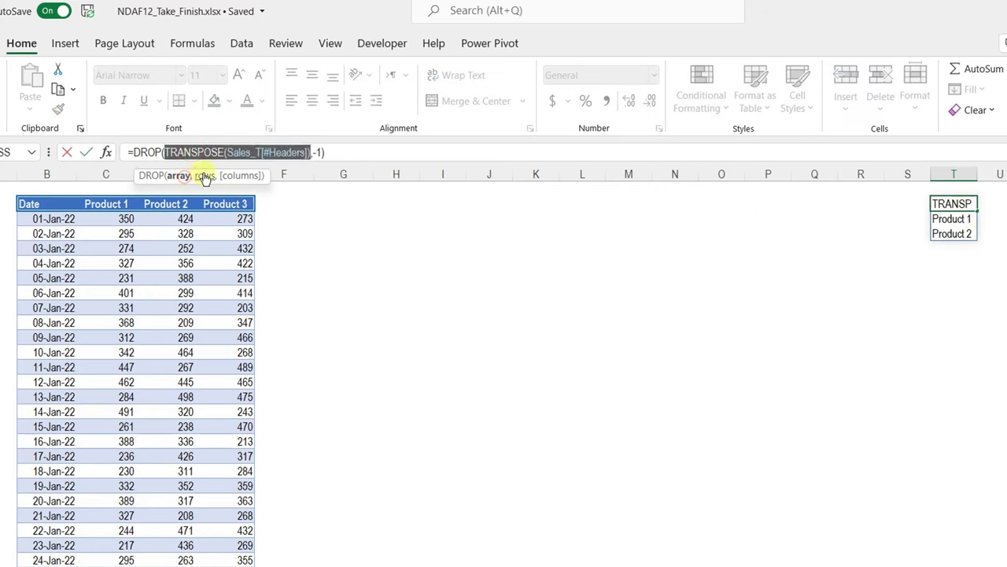
{"action": "left_click", "coordinate": [203, 176]}
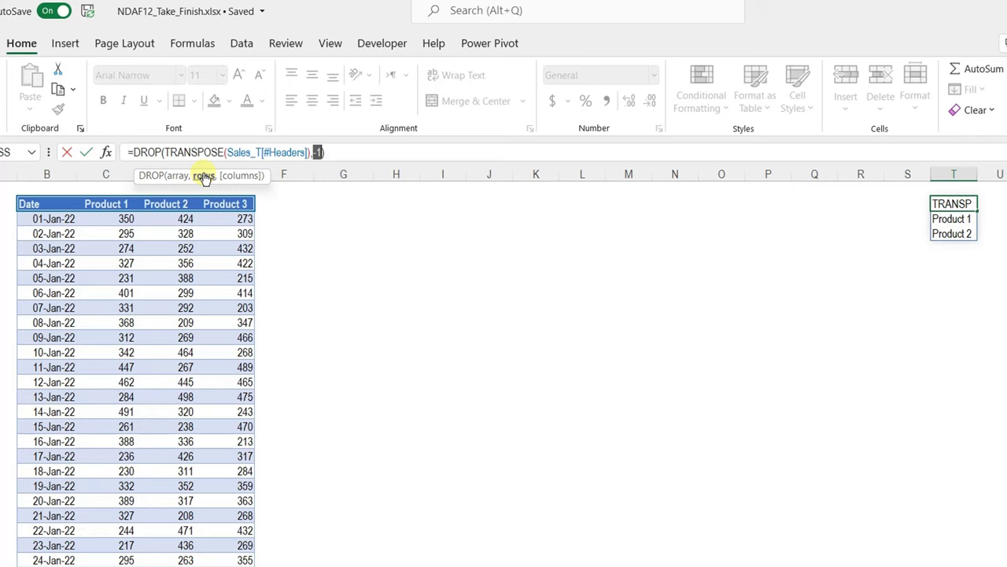
{"action": "type", "text": "1"}
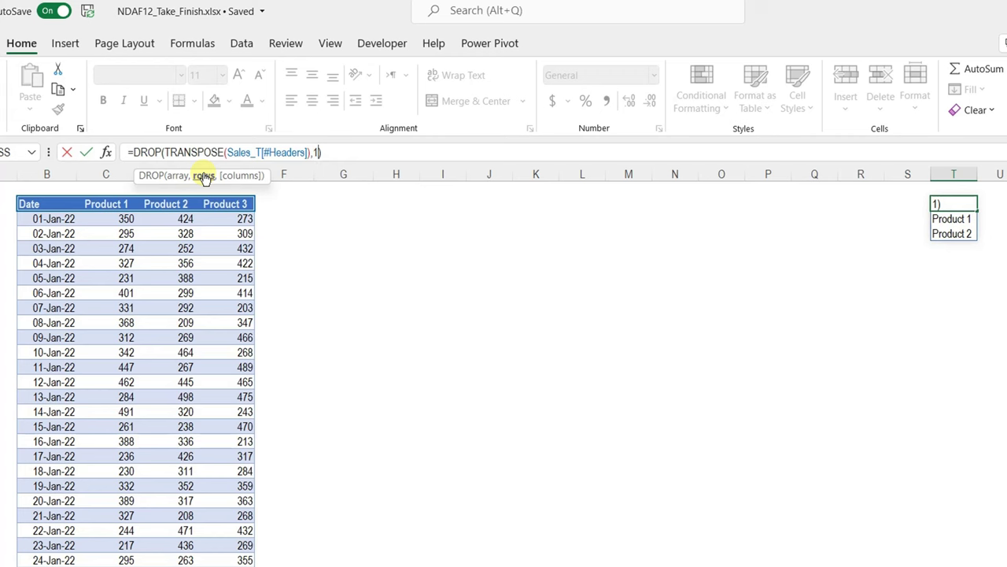
{"action": "key", "text": "Return"}
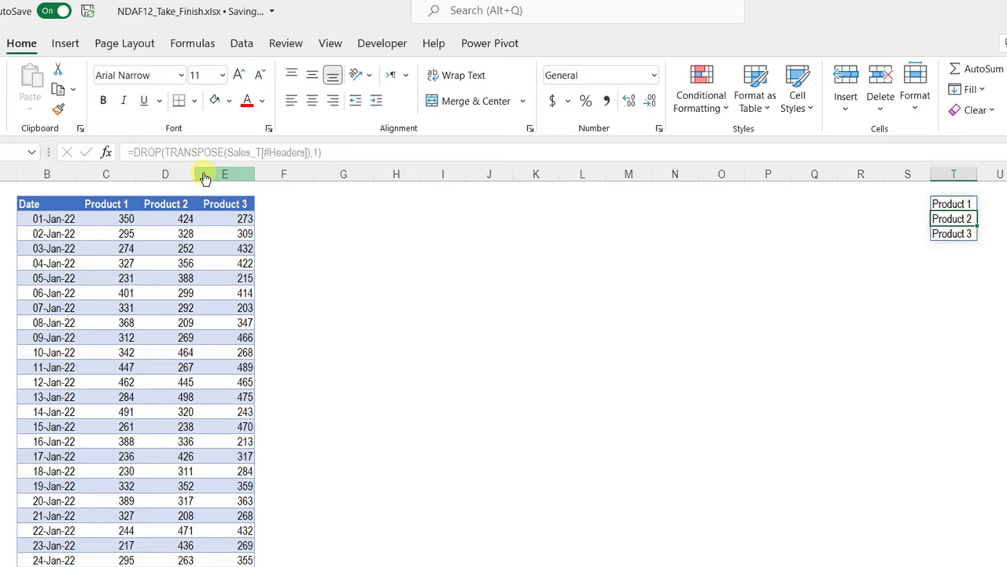
- Add data validation to cell H4 that allows a List with the spilled range =$T$4# as its source
{"action": "left_click", "coordinate": [400, 205]}
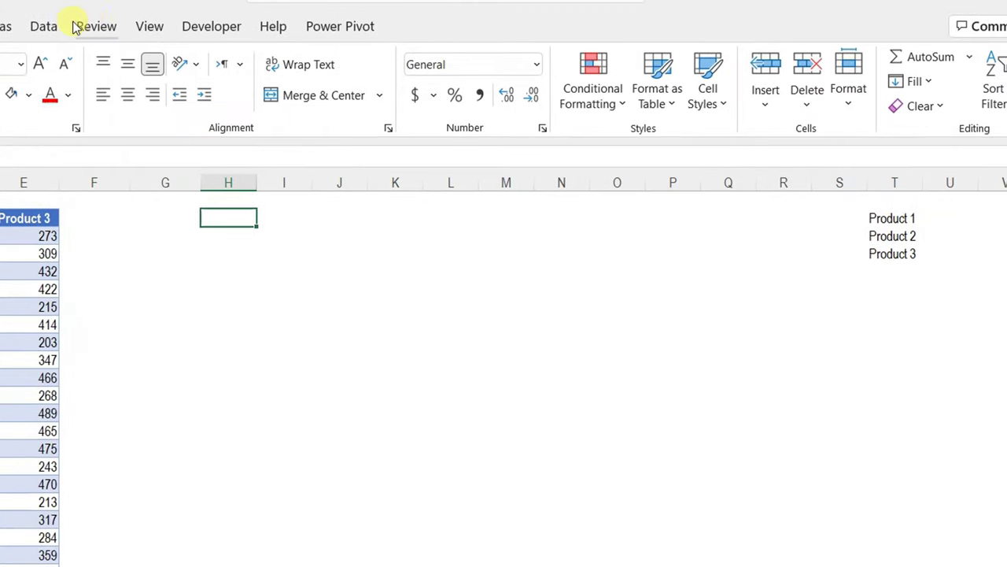
{"action": "left_click", "coordinate": [44, 27]}
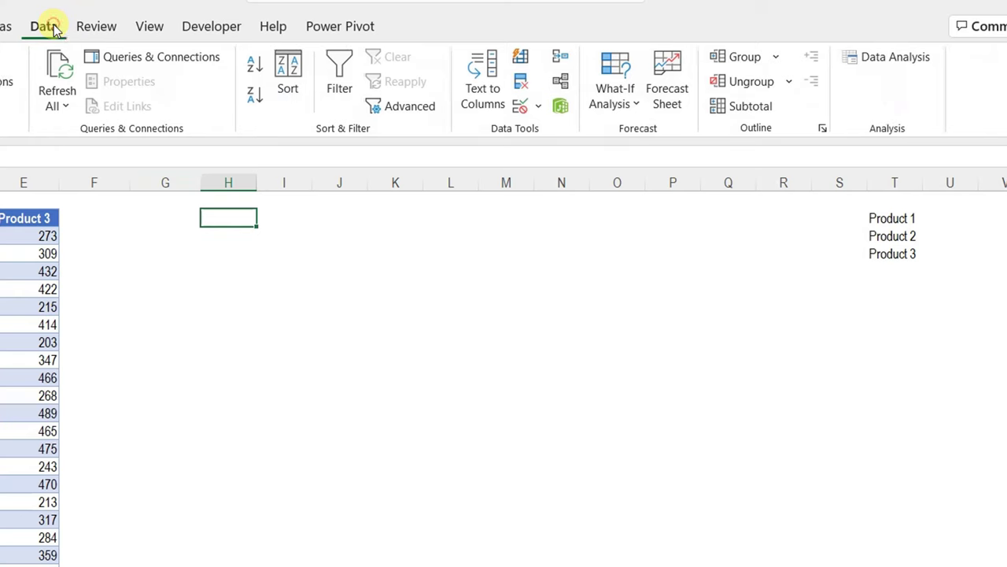
{"action": "left_click", "coordinate": [523, 107]}
{"action": "left_click", "coordinate": [523, 341]}
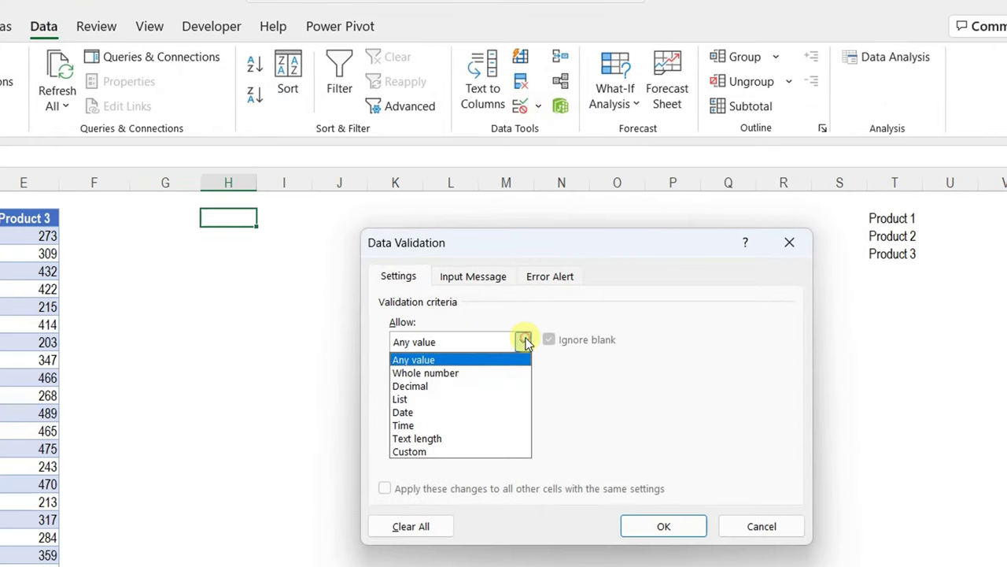
{"action": "left_click", "coordinate": [486, 399]}
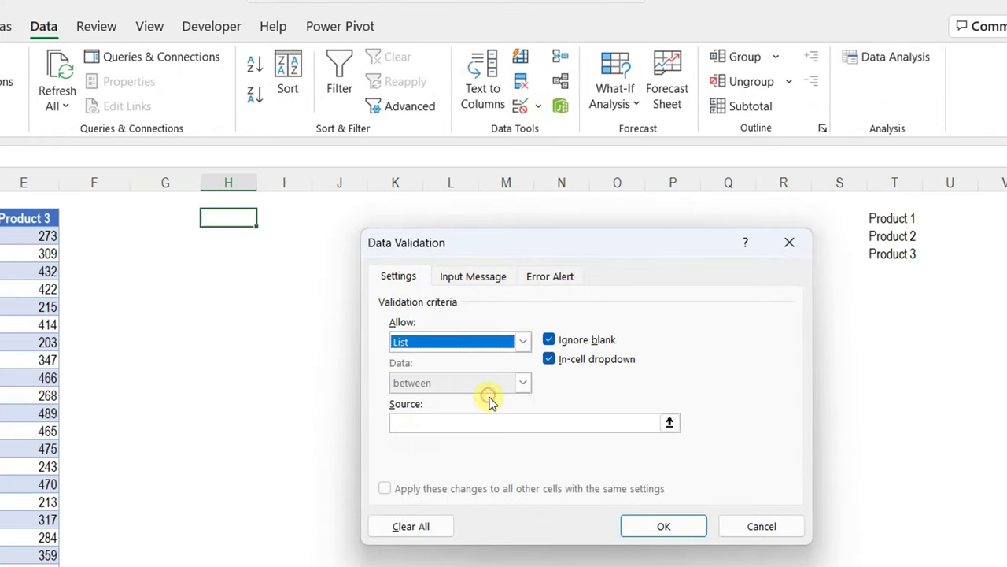
{"action": "left_click", "coordinate": [668, 424]}
{"action": "left_click", "coordinate": [886, 218]}
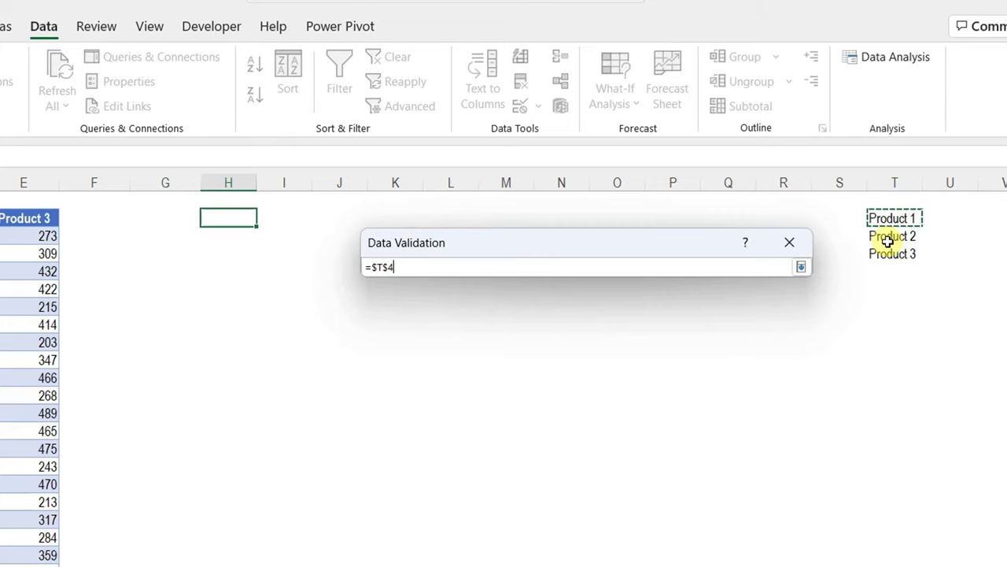
{"action": "type", "text": "#"}
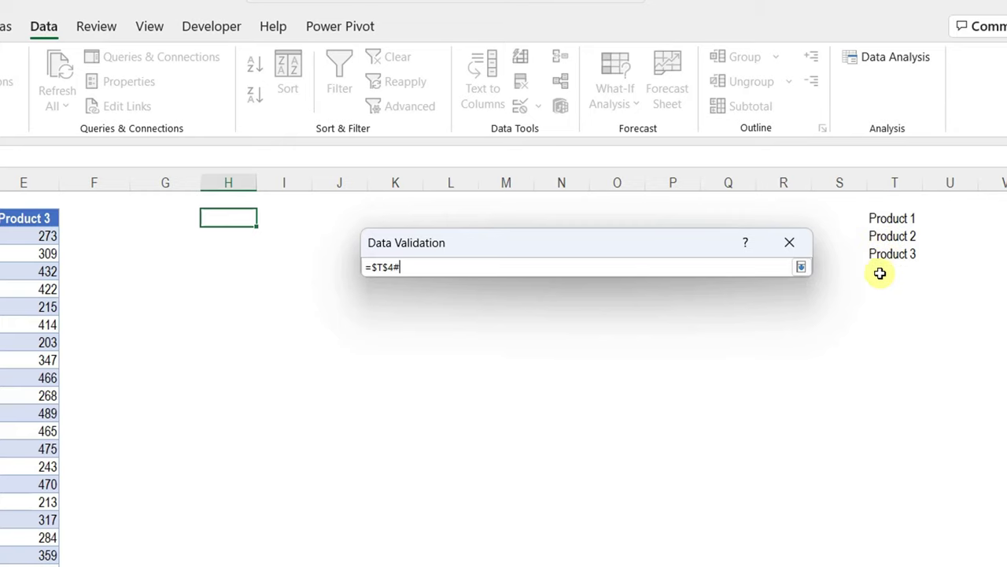
{"action": "left_click", "coordinate": [800, 267]}
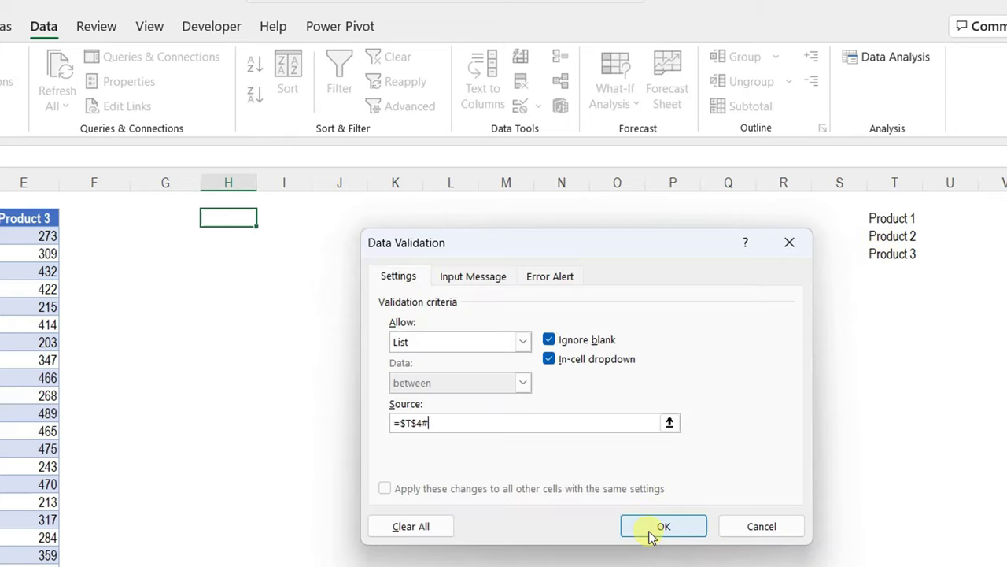
{"action": "left_click", "coordinate": [648, 529]}
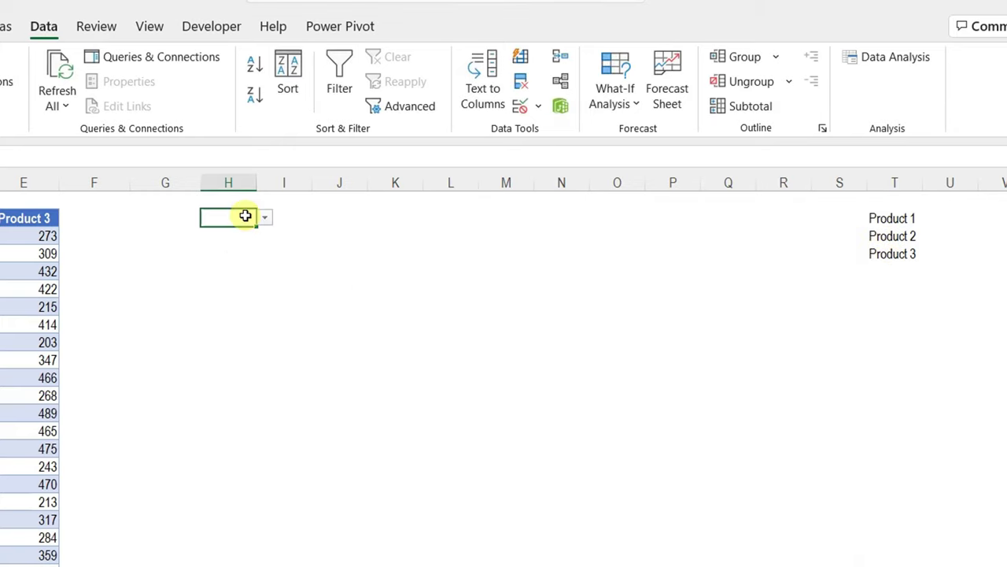
- Test the drop-down in H4 by choosing Product 1, Product 2 and finally Product 3
{"action": "left_click", "coordinate": [264, 217]}
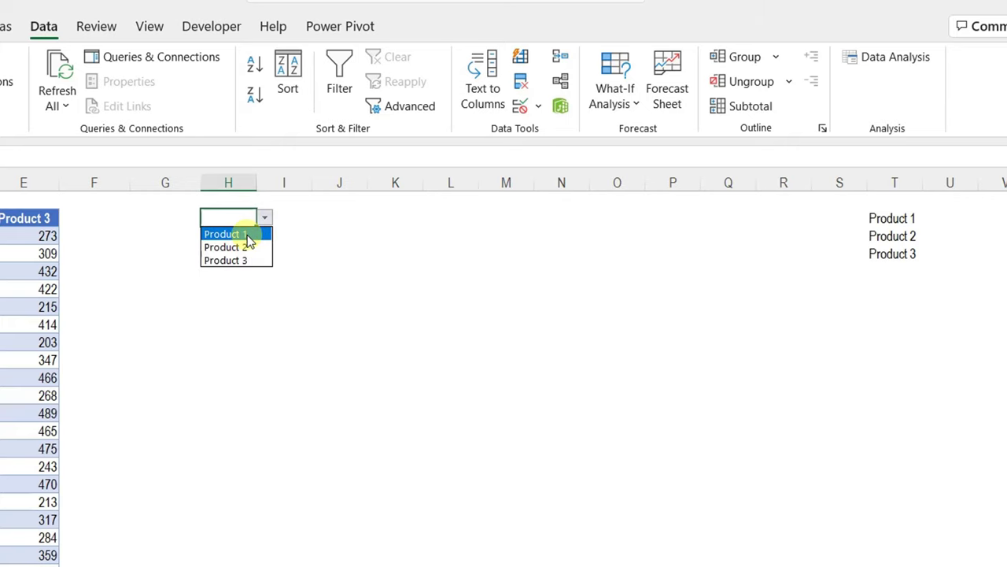
{"action": "left_click", "coordinate": [243, 234]}
{"action": "left_click", "coordinate": [263, 217]}
{"action": "left_click", "coordinate": [248, 247]}
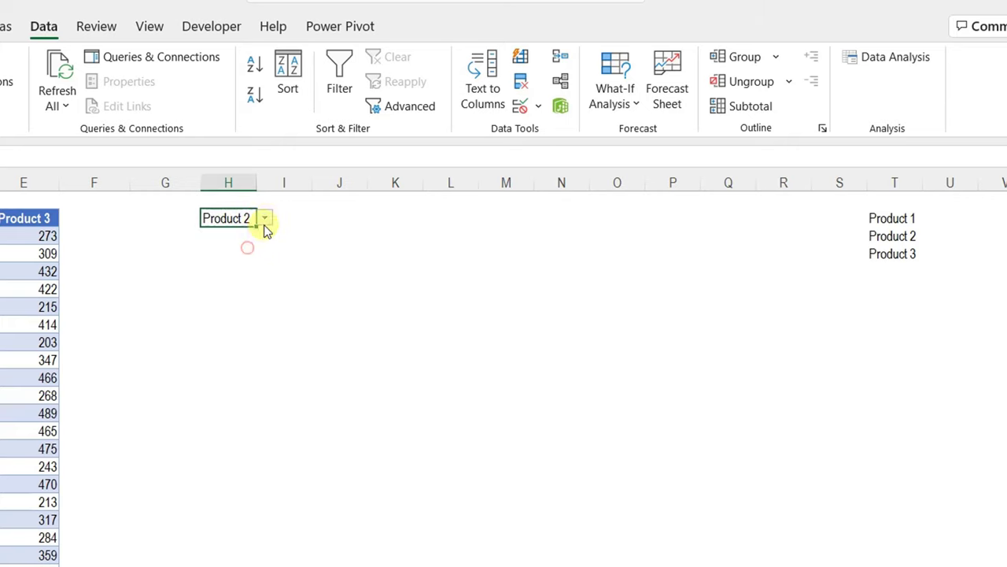
{"action": "left_click", "coordinate": [264, 218]}
{"action": "left_click", "coordinate": [252, 249]}
{"action": "left_click", "coordinate": [252, 261]}
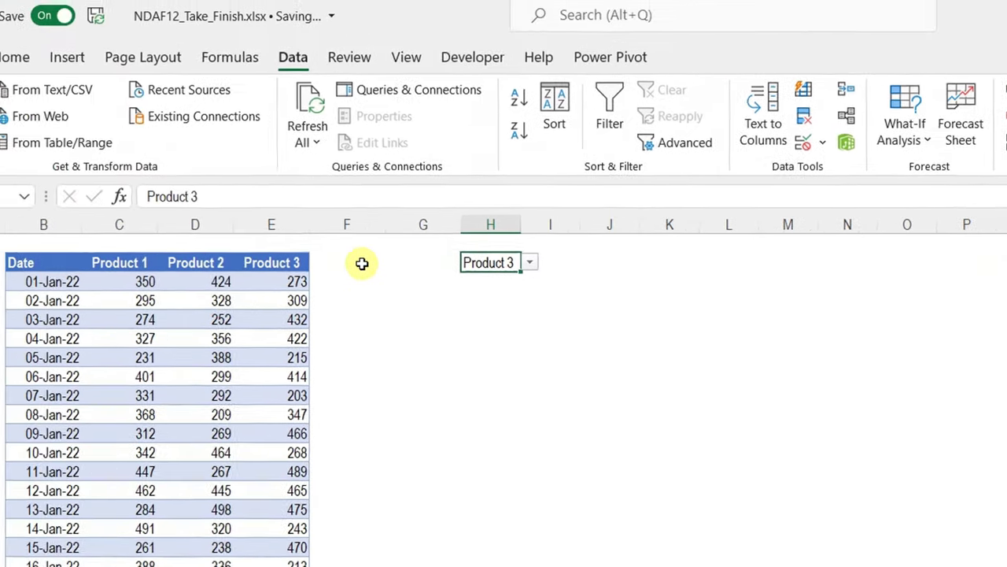
- Add a Product 4 header in F4 beside the sales table and check the H4 drop-down list for it
{"action": "left_click", "coordinate": [362, 264]}
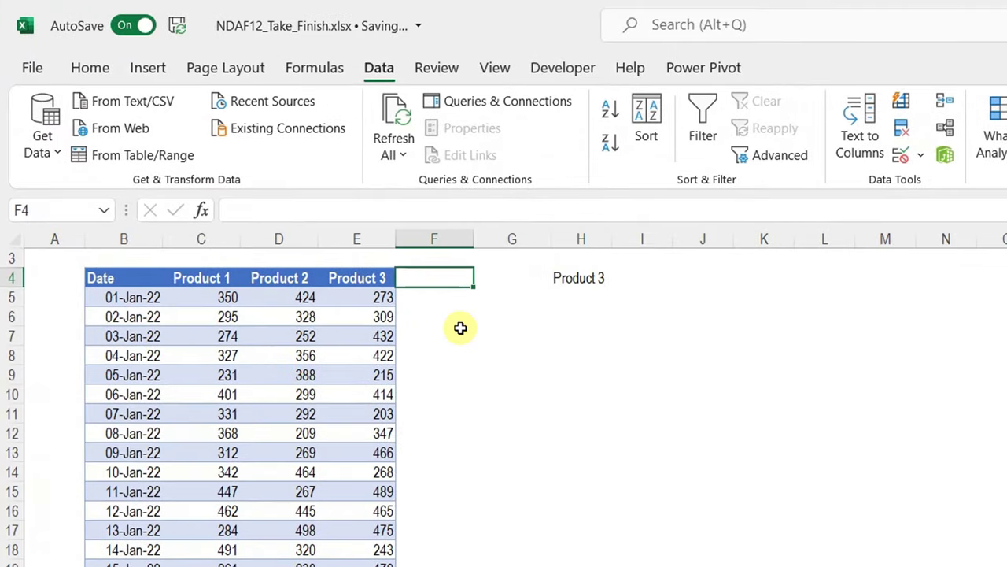
{"action": "type", "text": "Product 4"}
{"action": "key", "text": "Return"}
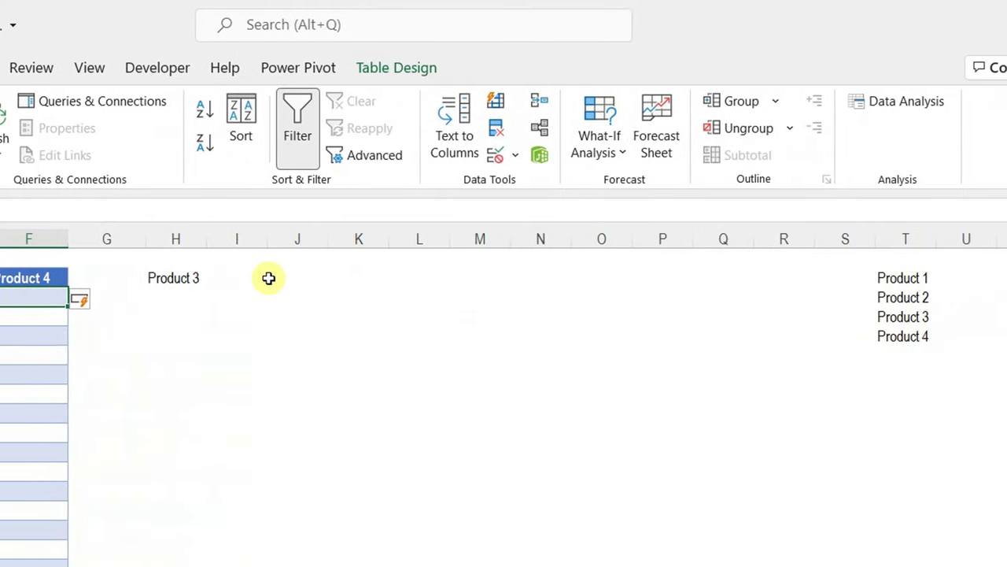
{"action": "left_click", "coordinate": [198, 276]}
{"action": "left_click", "coordinate": [216, 277]}
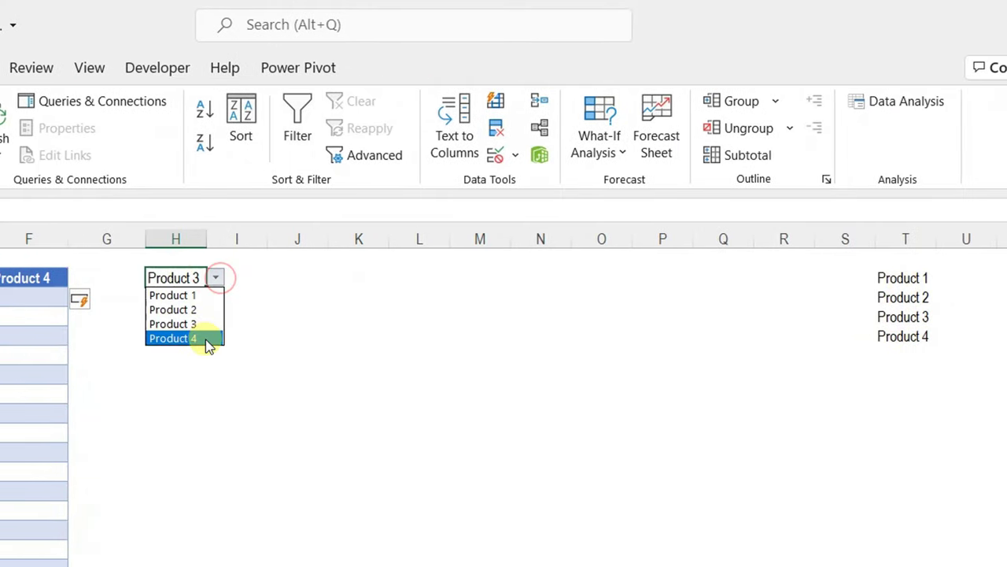
{"action": "left_click", "coordinate": [215, 279]}
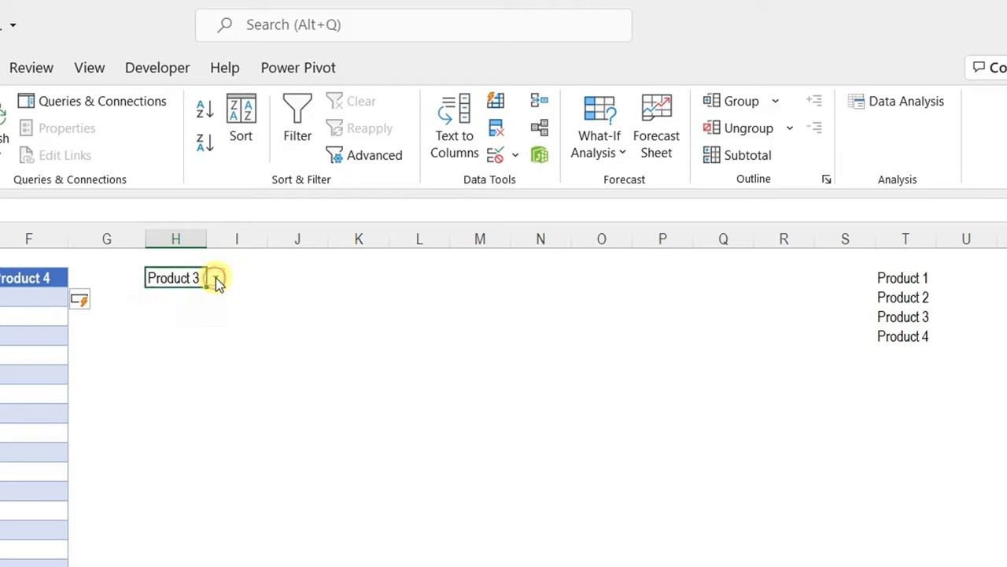
- Undo the addition of the Product 4 column to the sales table
{"action": "key", "text": "ctrl+z"}
{"action": "key", "text": "ctrl+z"}
{"action": "key", "text": "ctrl+z"}
{"action": "key", "text": "ctrl+z"}
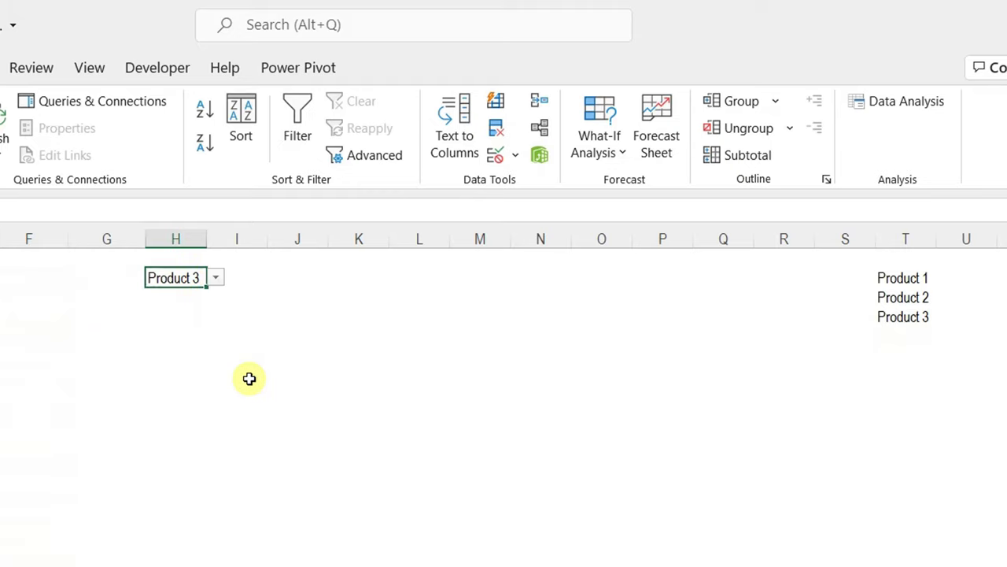
{"action": "key", "text": "ctrl+z"}
- Fill H6:J6 with the formatted report headers Date, Current W and Previous W
{"action": "left_click", "coordinate": [214, 325]}
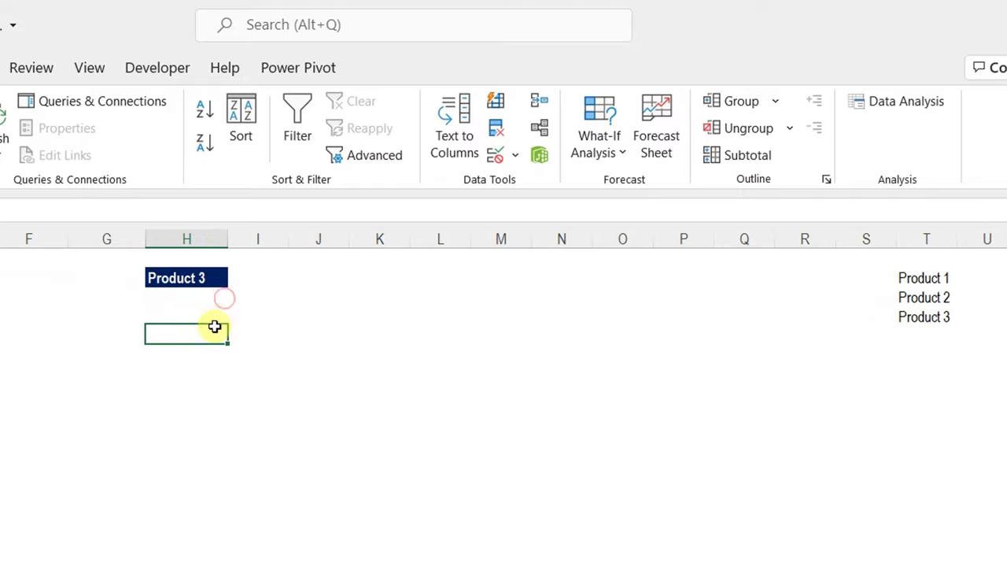
{"action": "left_click", "coordinate": [201, 305]}
{"action": "left_click", "coordinate": [203, 317]}
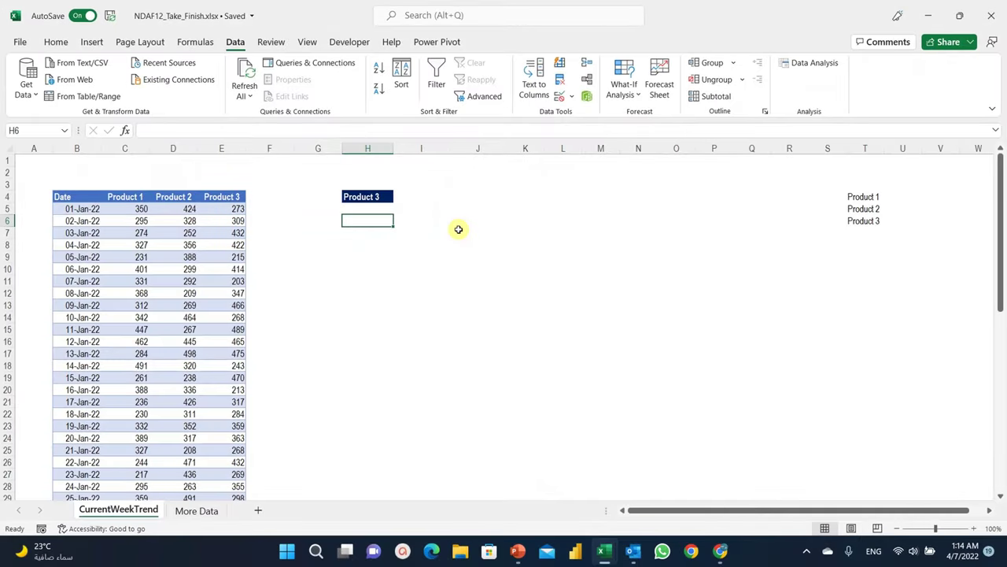
{"action": "type", "text": "Date\tCurrent W\tPrevious W"}
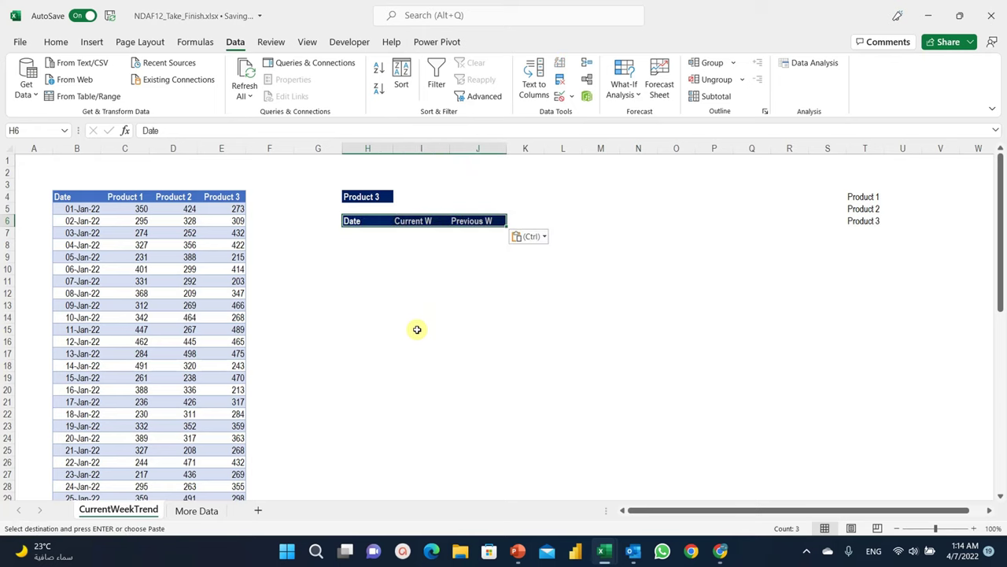
{"action": "left_click", "coordinate": [405, 223]}
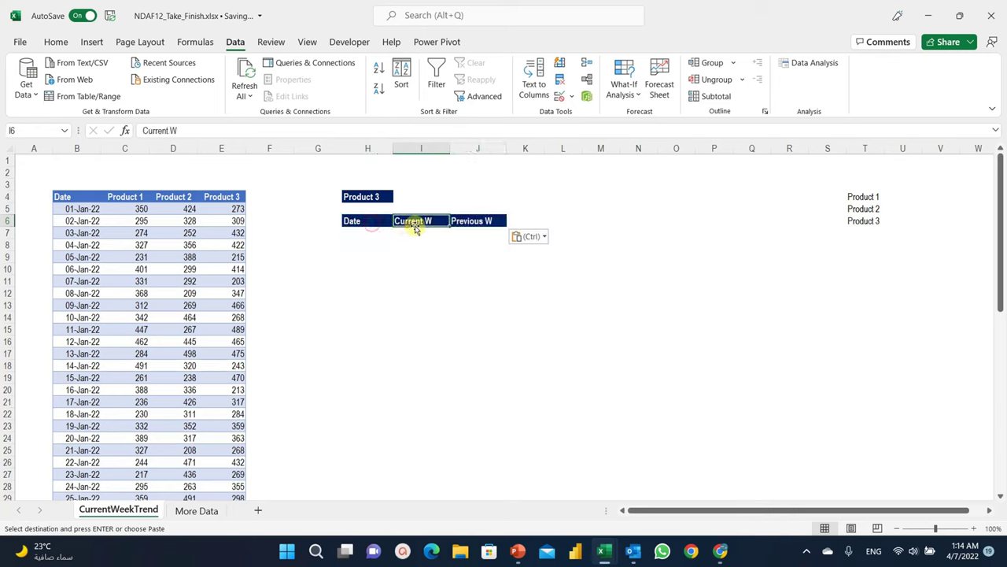
{"action": "left_click", "coordinate": [466, 224]}
{"action": "left_click", "coordinate": [370, 236]}
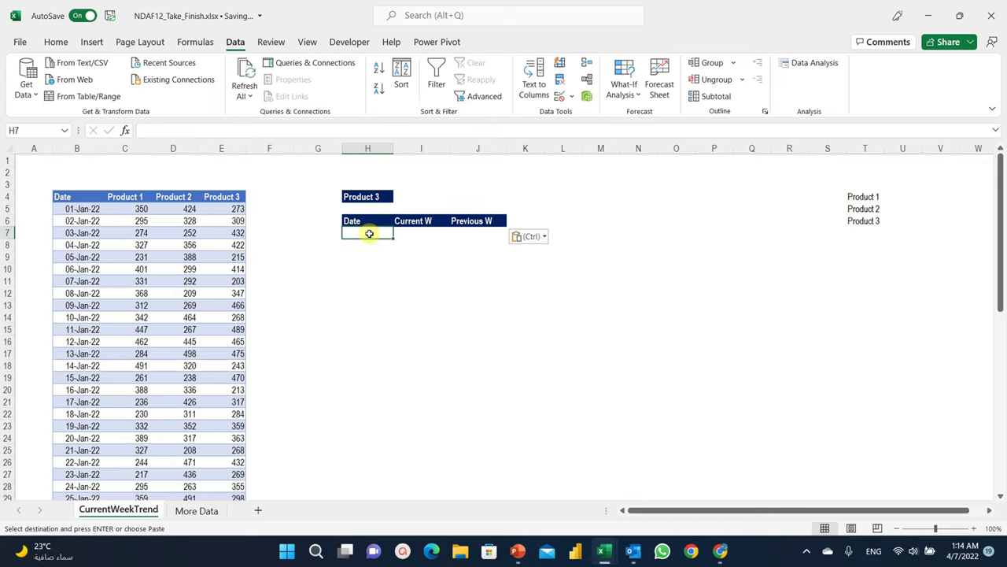
- Examine the most recent dates and sales values at the end of the sales table
{"action": "left_click", "coordinate": [94, 209]}
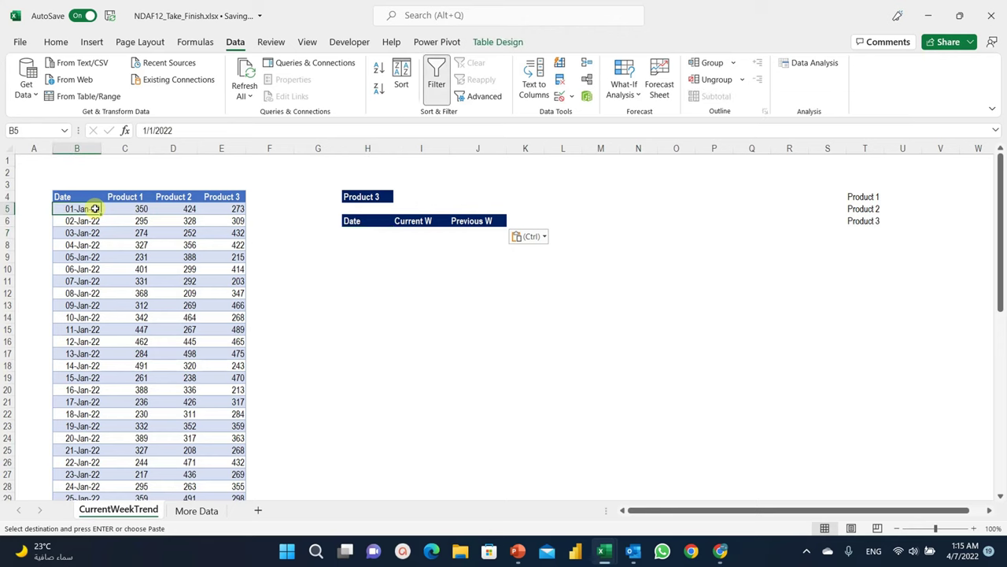
{"action": "key", "text": "ctrl+Down"}
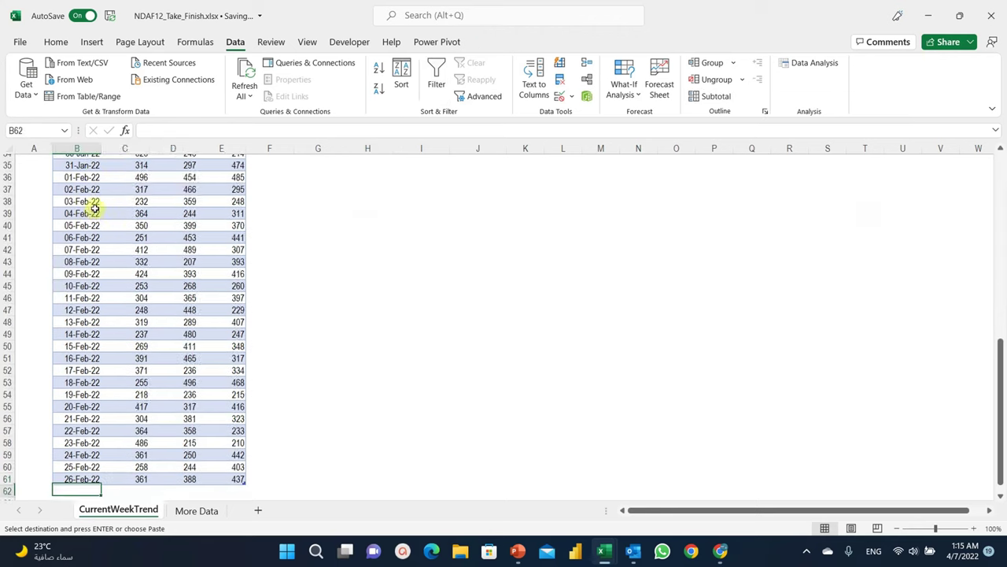
{"action": "key", "text": "shift+Up"}
{"action": "key", "text": "shift+Up"}
{"action": "key", "text": "shift+Up"}
{"action": "key", "text": "shift+Up"}
{"action": "key", "text": "shift+Up"}
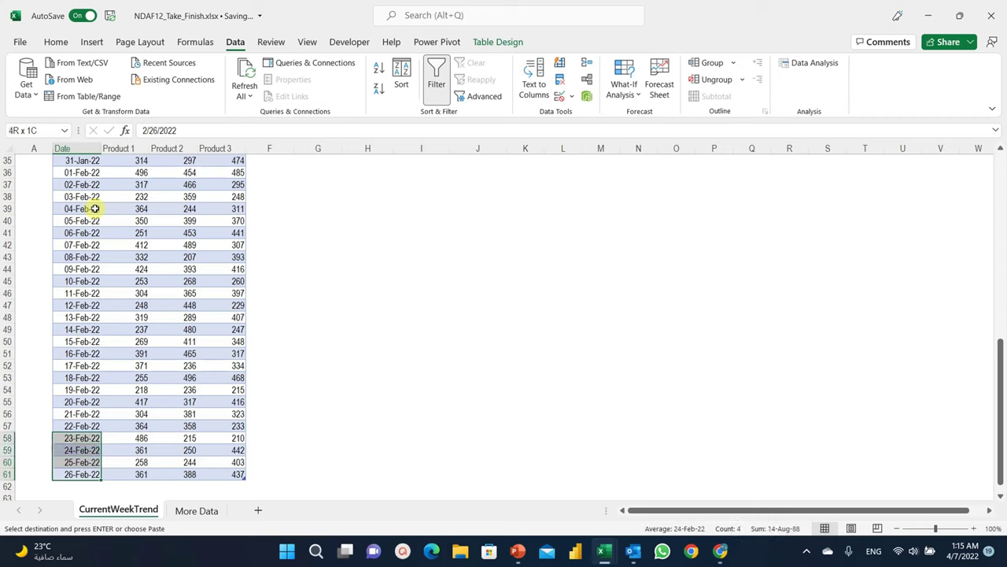
{"action": "key", "text": "Right"}
{"action": "key", "text": "Right"}
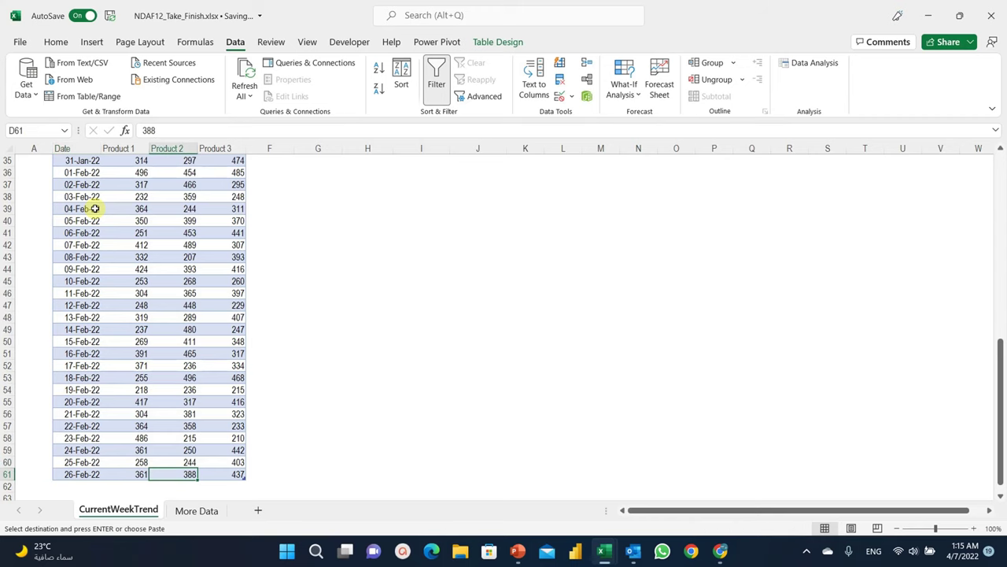
- Enter =TAKE(Sales_T[Date],-7) in H7 under the Date header to return the last seven dates
{"action": "key", "text": "ctrl+Up"}
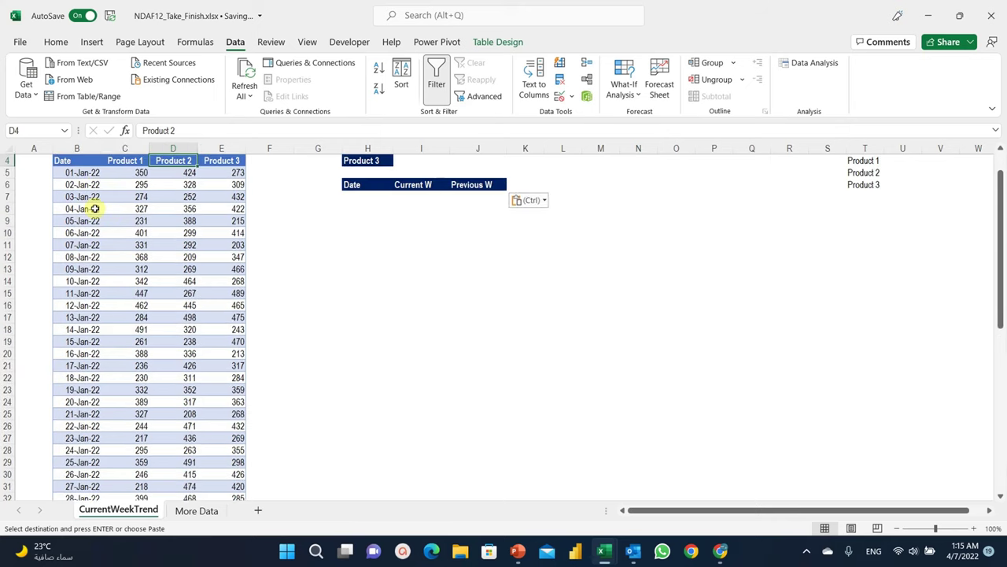
{"action": "key", "text": "Right"}
{"action": "key", "text": "Right"}
{"action": "key", "text": "Right"}
{"action": "key", "text": "Right"}
{"action": "key", "text": "Up"}
{"action": "key", "text": "Down"}
{"action": "key", "text": "Down"}
{"action": "key", "text": "Down"}
{"action": "key", "text": "Down"}
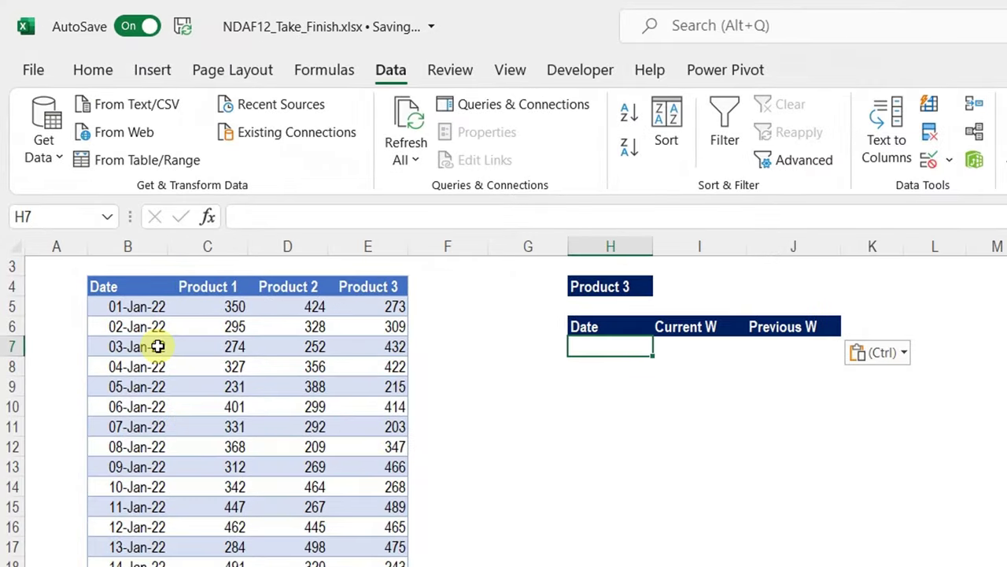
{"action": "type", "text": "=Take"}
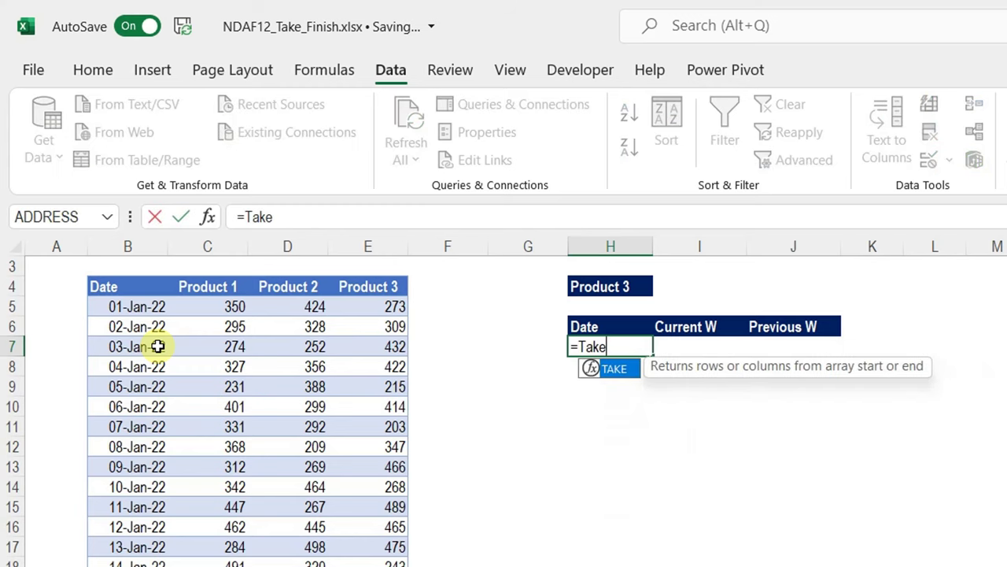
{"action": "key", "text": "Tab"}
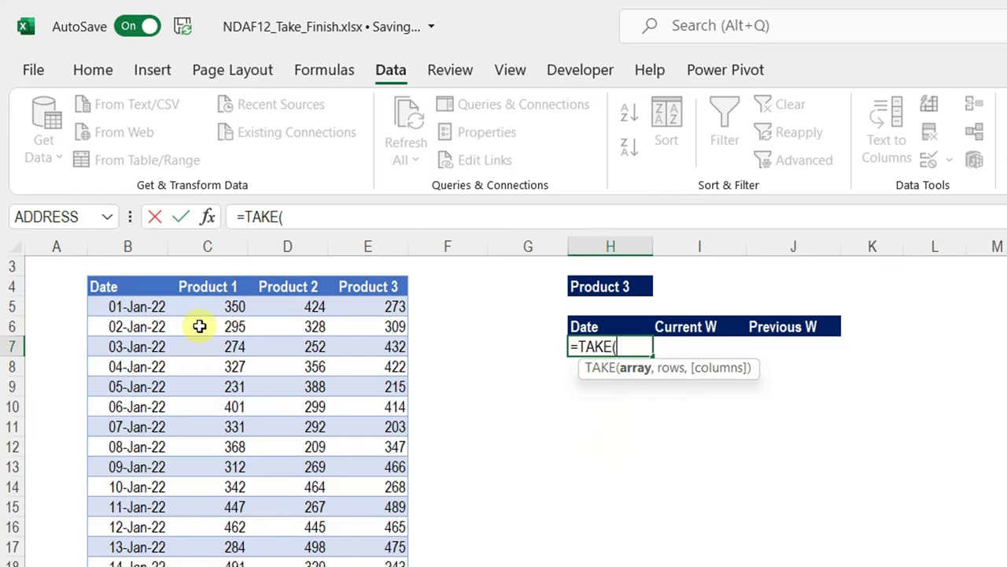
{"action": "left_click", "coordinate": [131, 280]}
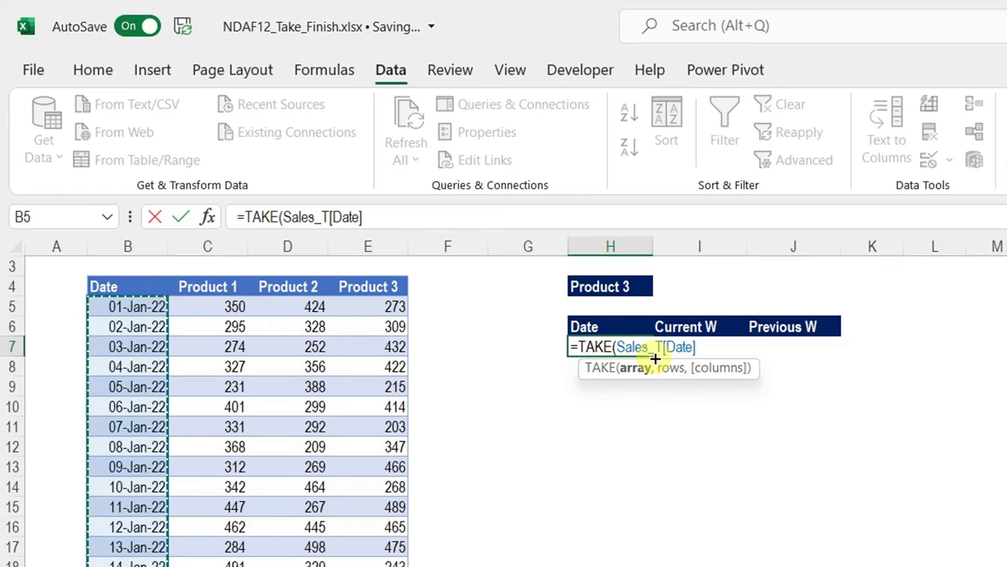
{"action": "type", "text": ","}
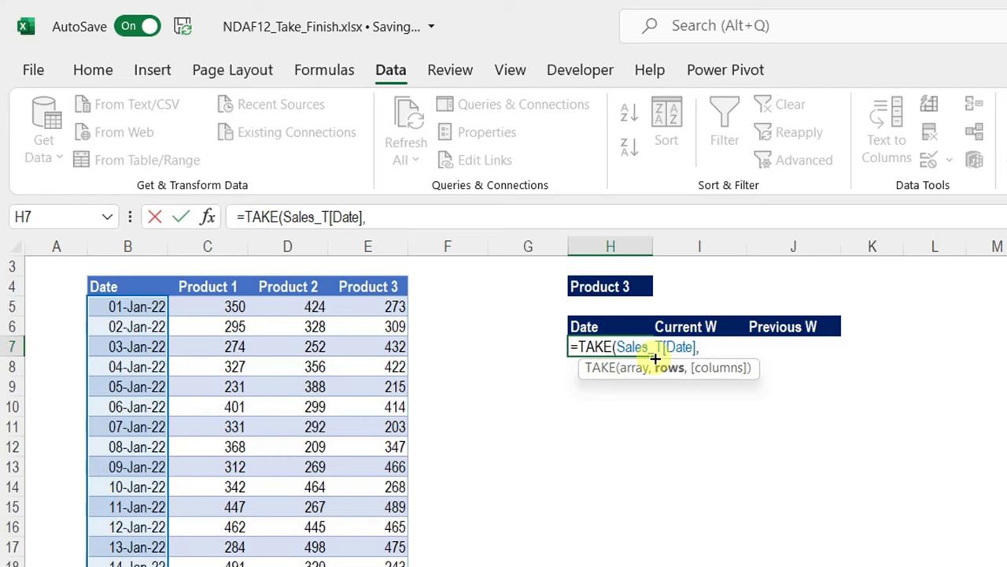
{"action": "type", "text": "7,"}
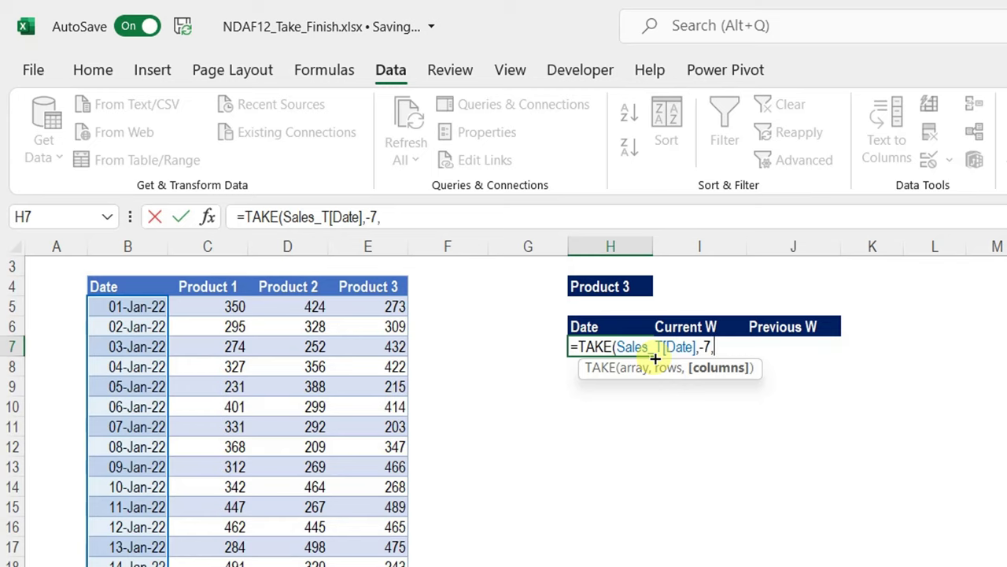
{"action": "key", "text": "BackSpace"}
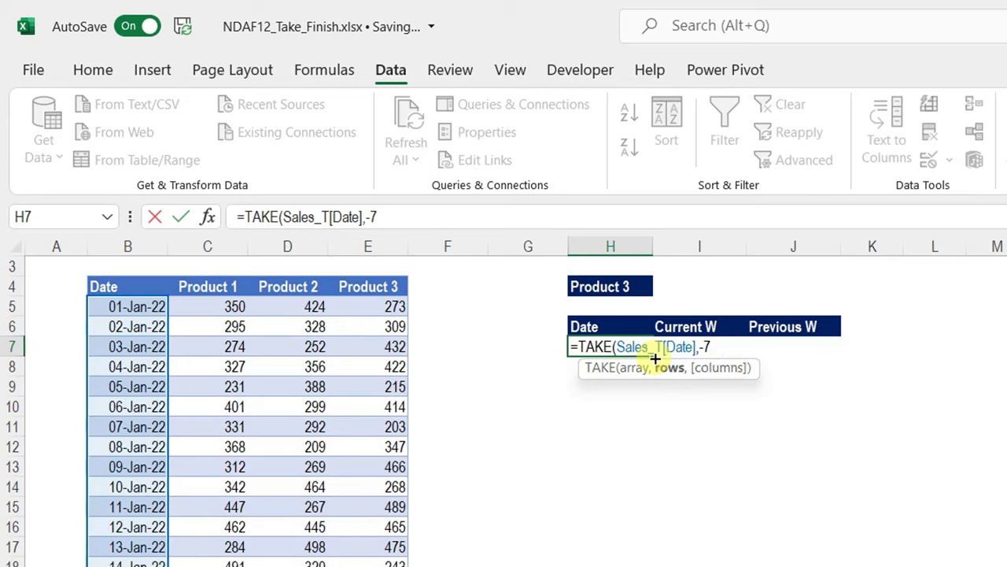
{"action": "type", "text": ")"}
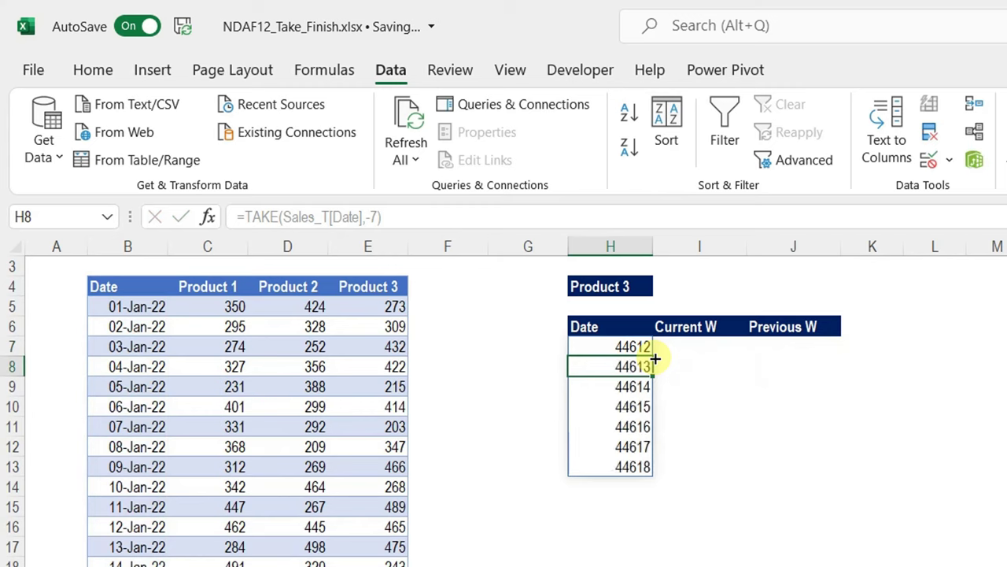
{"action": "left_click_drag", "start_coordinate": [614, 346], "coordinate": [627, 467]}
- Wrap the TAKE formula in H7 in TEXT with the format "DD-MMM (DDD)" so dates show day, month and weekday
{"action": "left_click", "coordinate": [621, 346]}
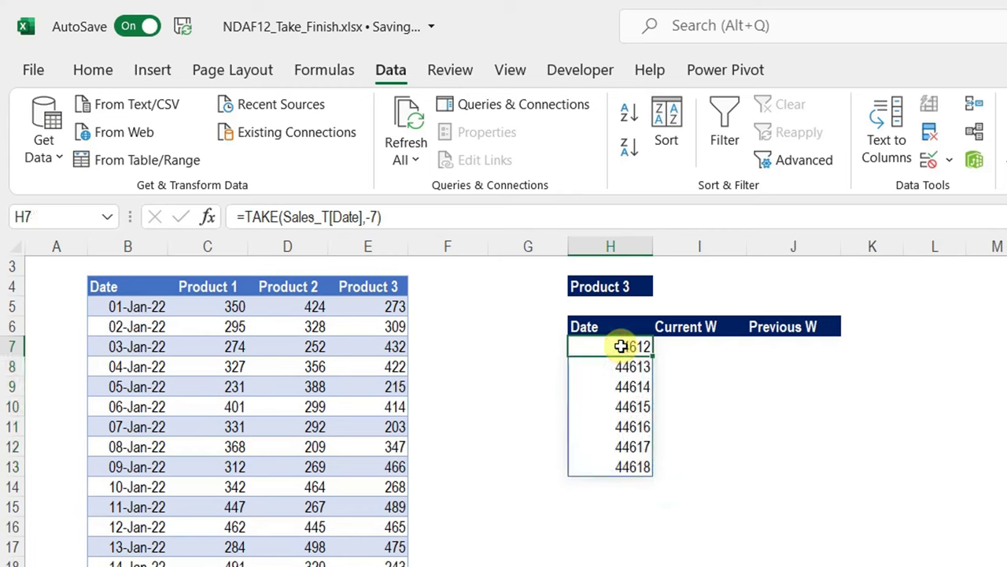
{"action": "left_click", "coordinate": [247, 216]}
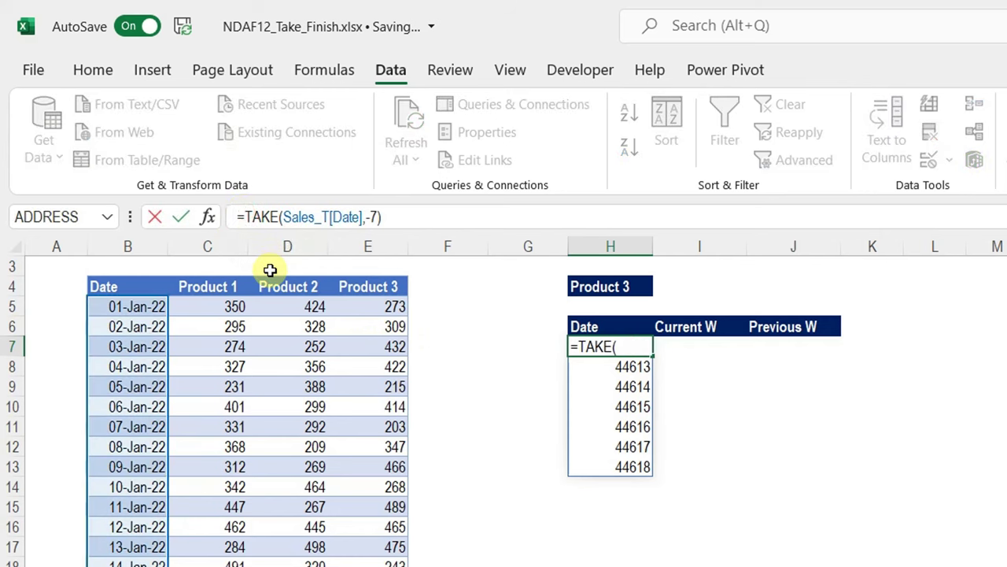
{"action": "type", "text": "Te"}
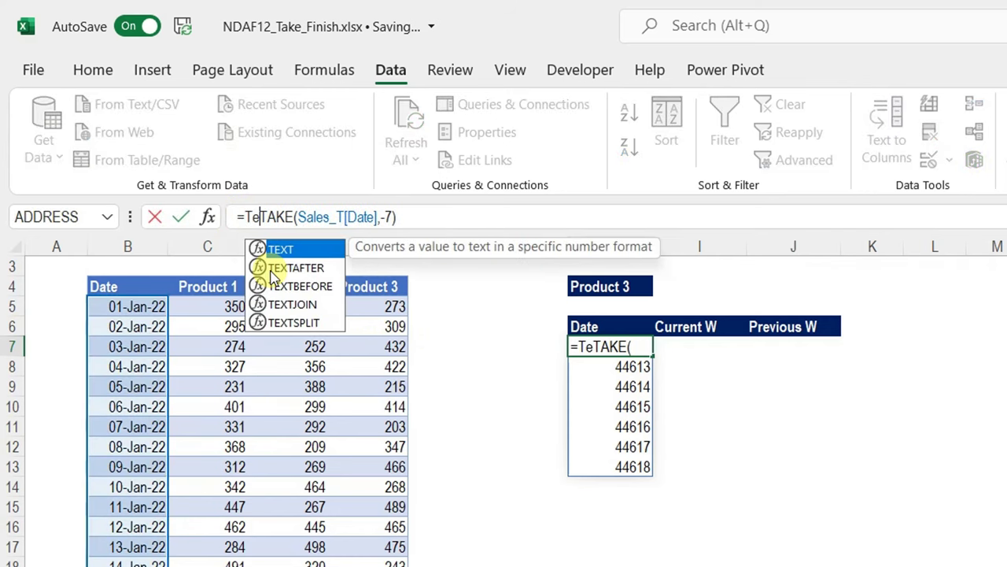
{"action": "key", "text": "Tab"}
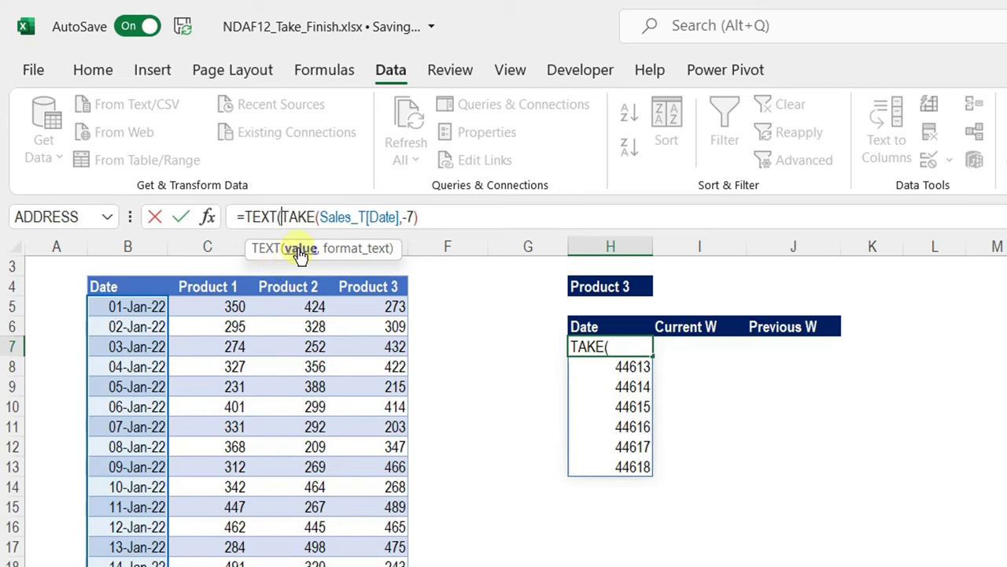
{"action": "left_click", "coordinate": [300, 250]}
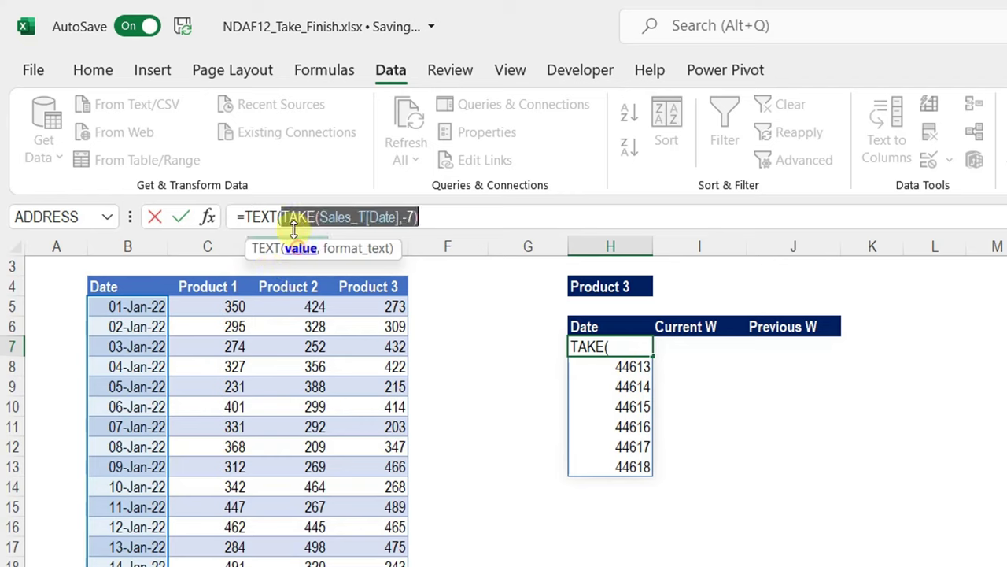
{"action": "left_click", "coordinate": [444, 221]}
{"action": "type", "text": ","}
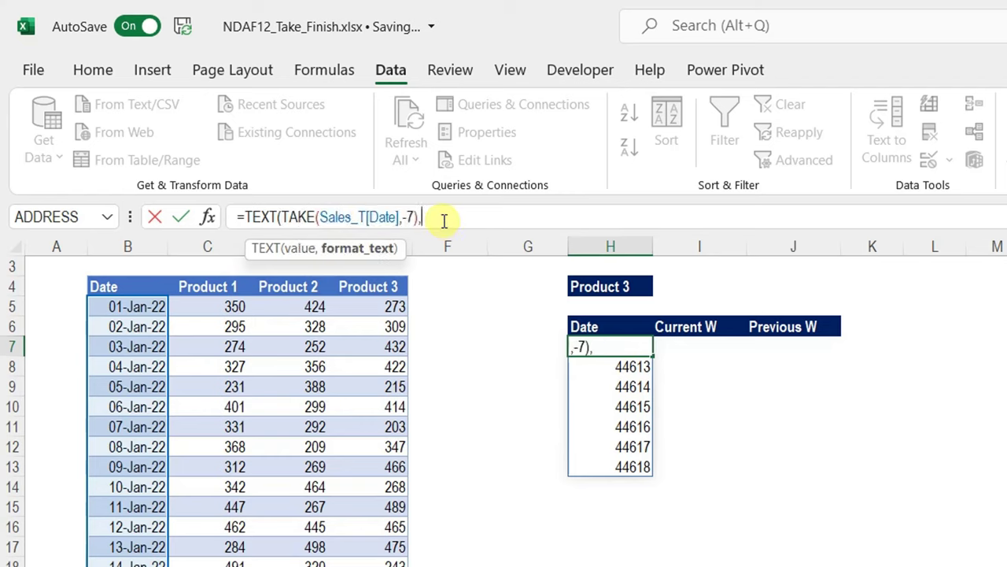
{"action": "type", "text": "\"DD-MMM"}
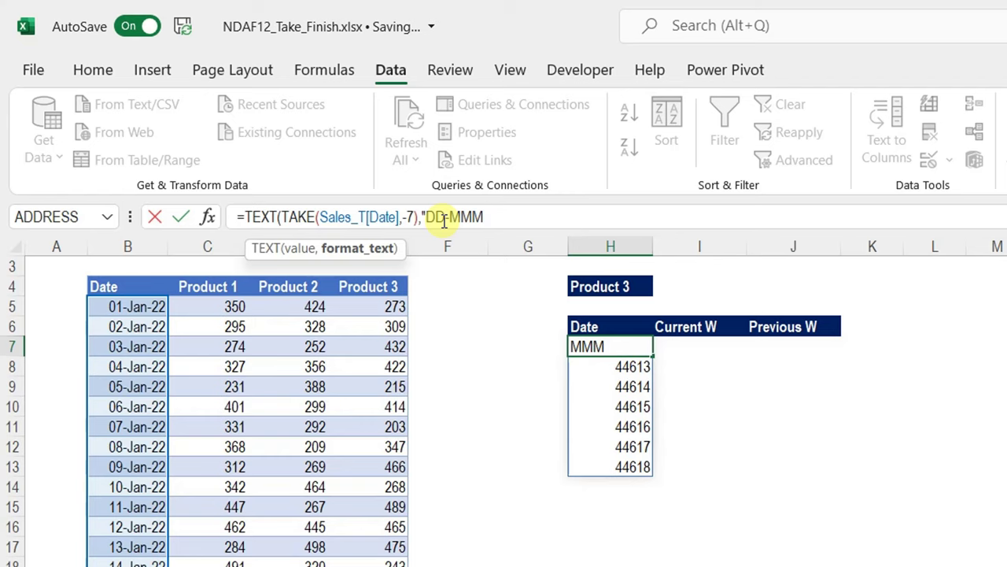
{"action": "type", "text": "(DDD"}
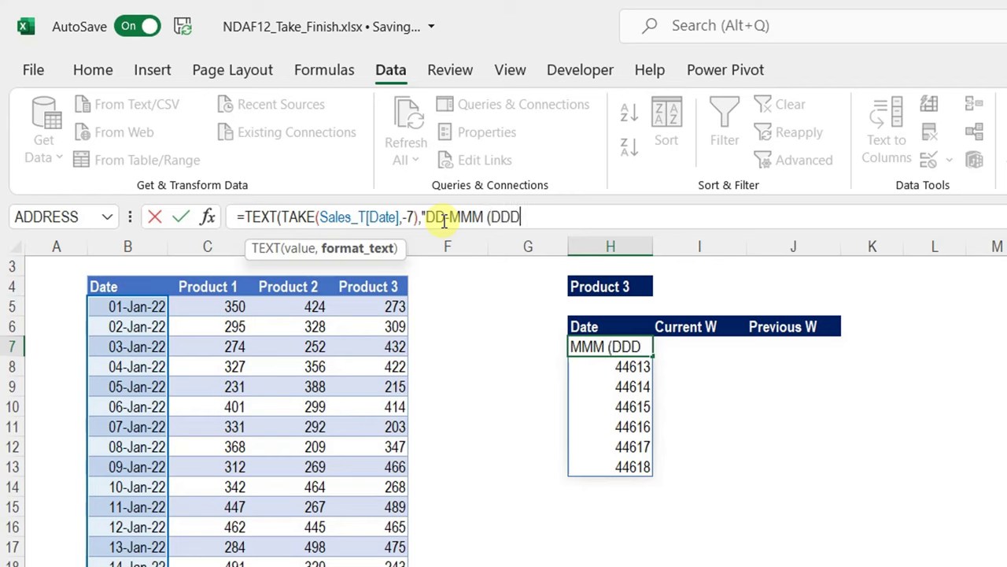
{"action": "type", "text": ")\")"}
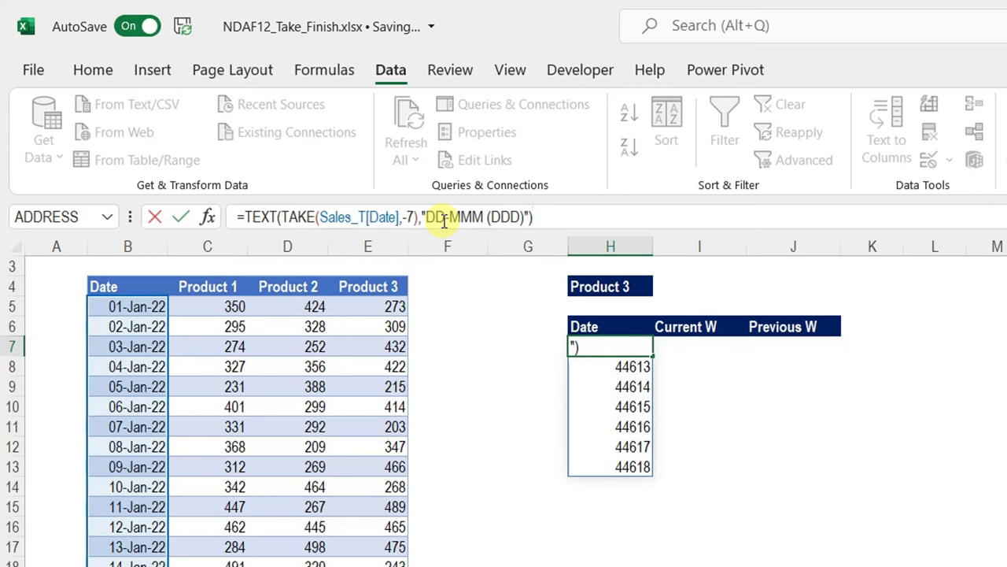
{"action": "key", "text": "Return"}
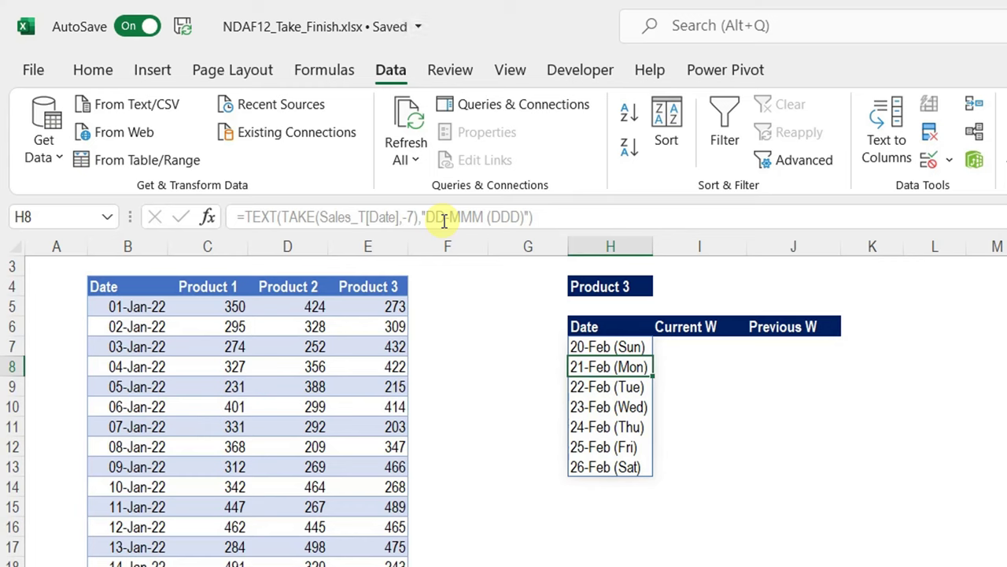
- Review the formatted dates in the spilled range under the Date header, from H8 down to H13
{"action": "key", "text": "Down"}
{"action": "key", "text": "Down"}
{"action": "key", "text": "Down"}
{"action": "key", "text": "Down"}
{"action": "key", "text": "Down"}
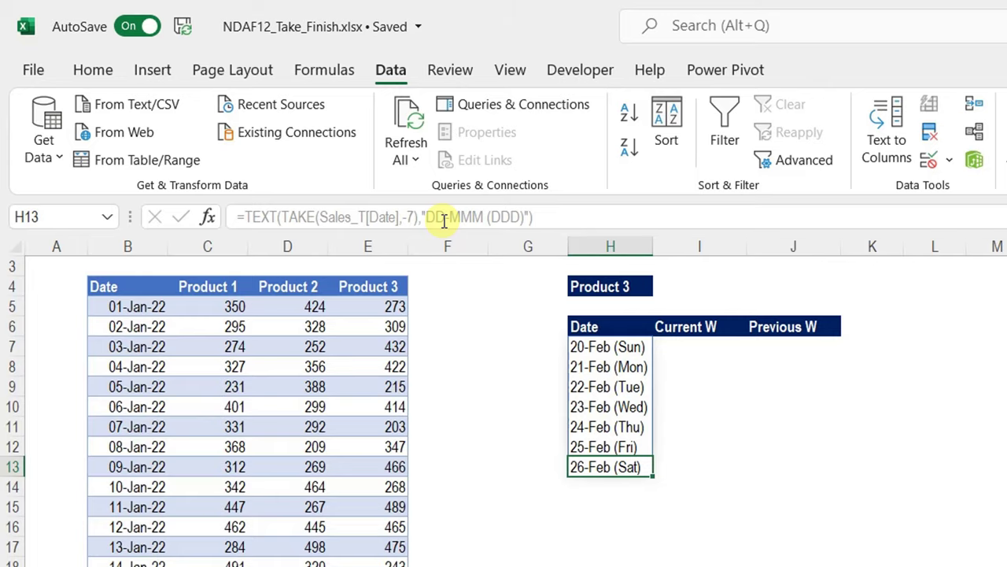
{"action": "key", "text": "Up"}
{"action": "key", "text": "Up"}
{"action": "key", "text": "Up"}
{"action": "key", "text": "Up"}
{"action": "key", "text": "Up"}
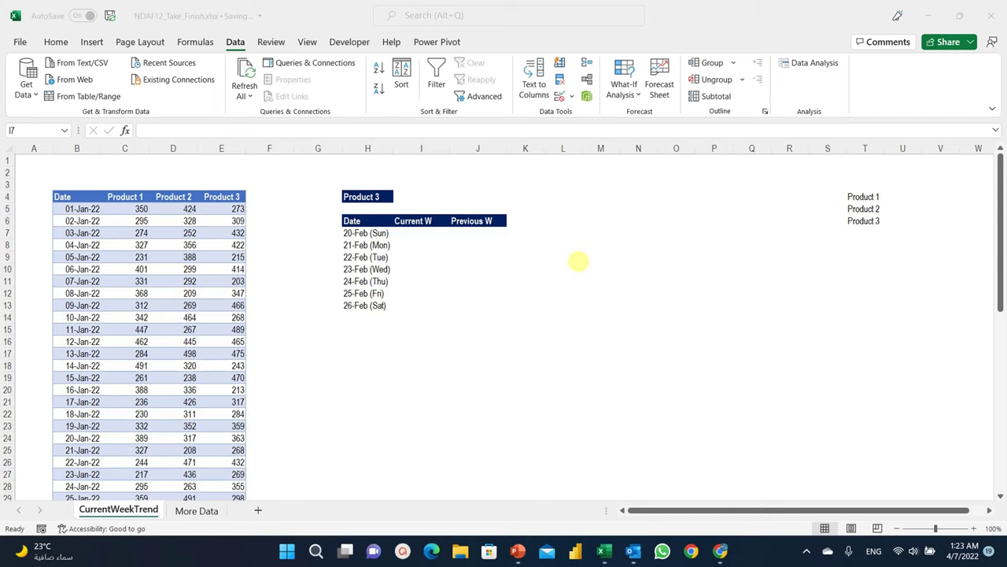
- Enter =TAKE(Sales_T[Product 1],-7) in I7 under the Current W header to return Product 1's last seven sales values
{"action": "left_click", "coordinate": [423, 235]}
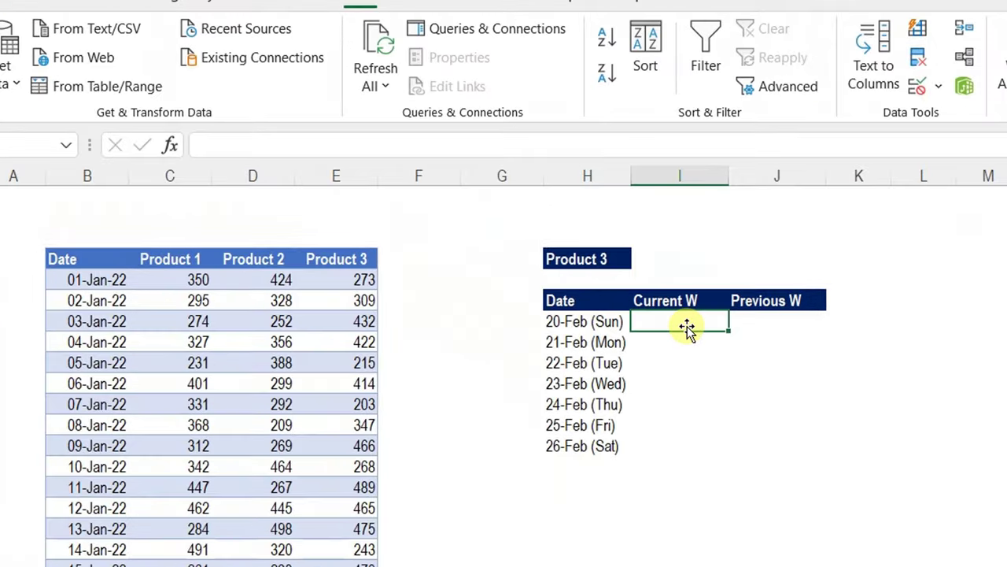
{"action": "type", "text": "=Ta"}
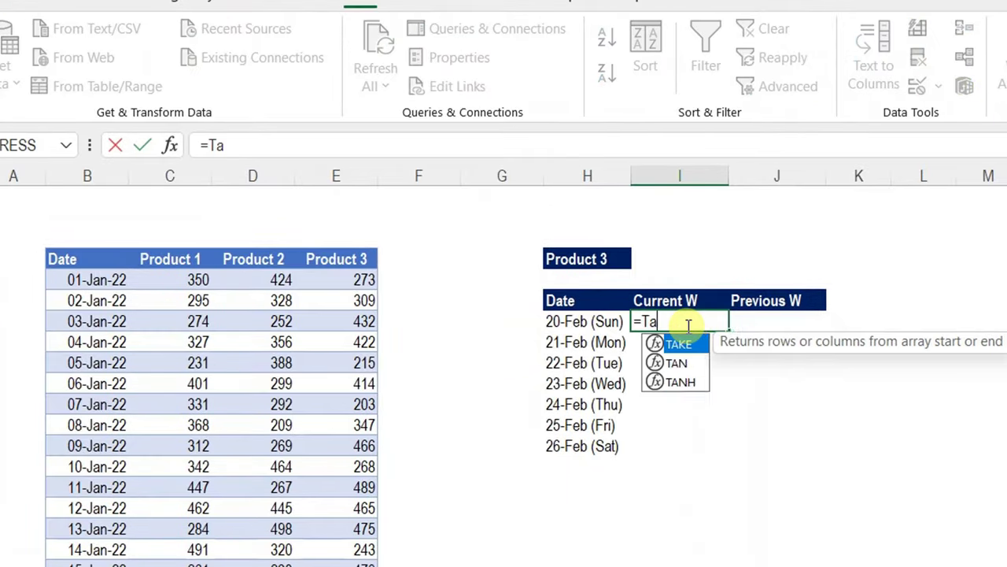
{"action": "key", "text": "Tab"}
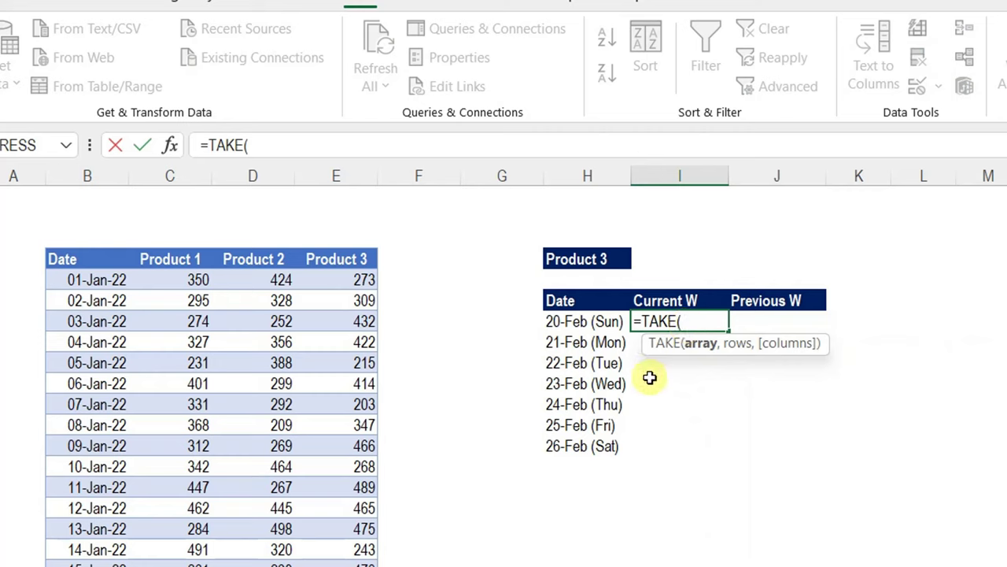
{"action": "left_click", "coordinate": [184, 245]}
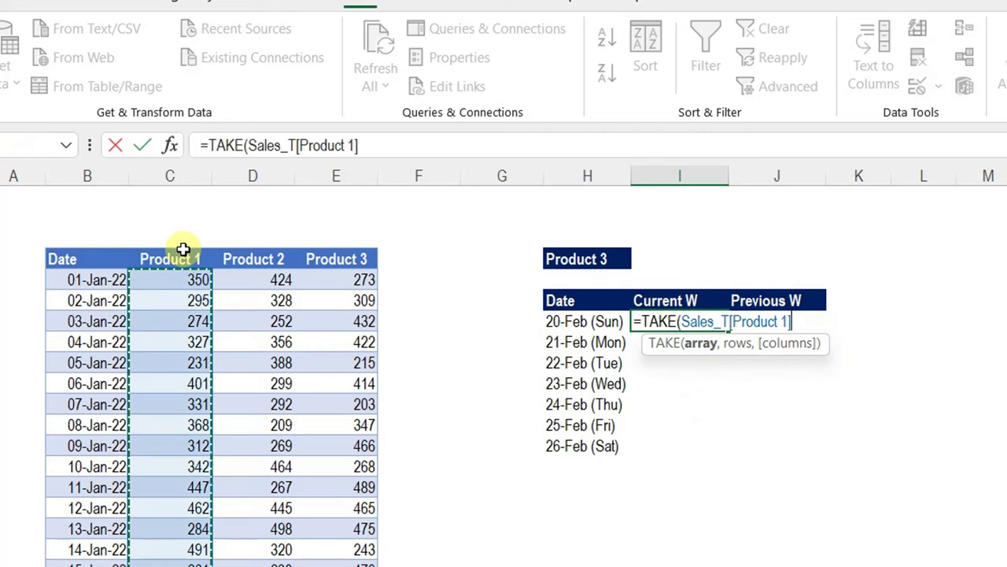
{"action": "type", "text": ",-7"}
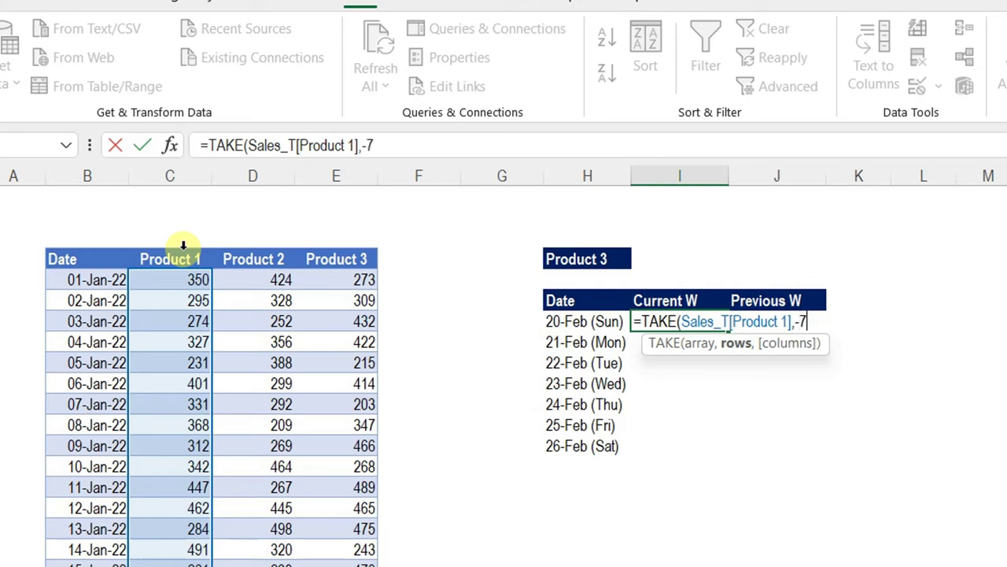
{"action": "type", "text": ")"}
{"action": "key", "text": "Return"}
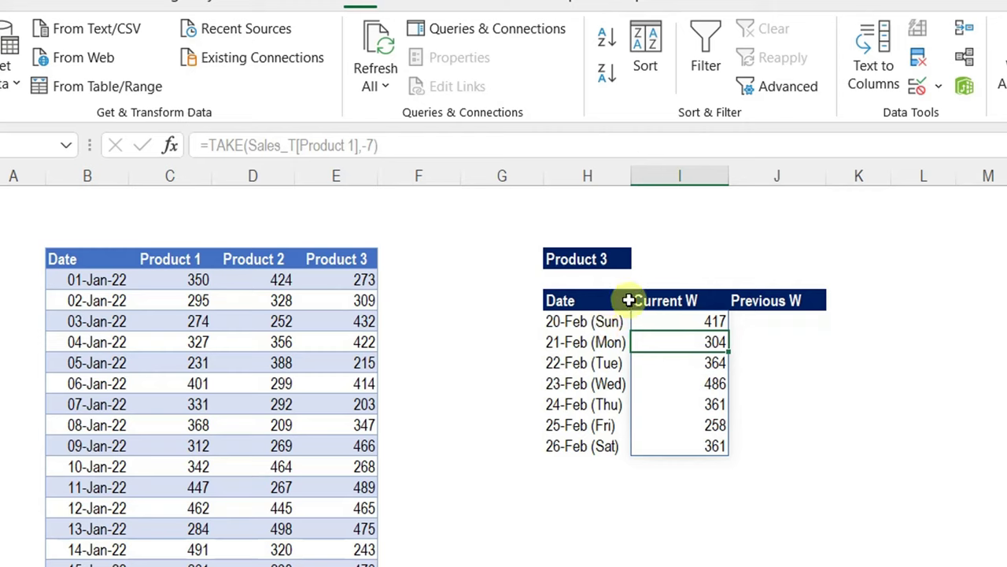
- Change the formula in I7 to =TAKE(Sales_T,-7) so it returns the last seven rows of the whole table
{"action": "left_click", "coordinate": [600, 259]}
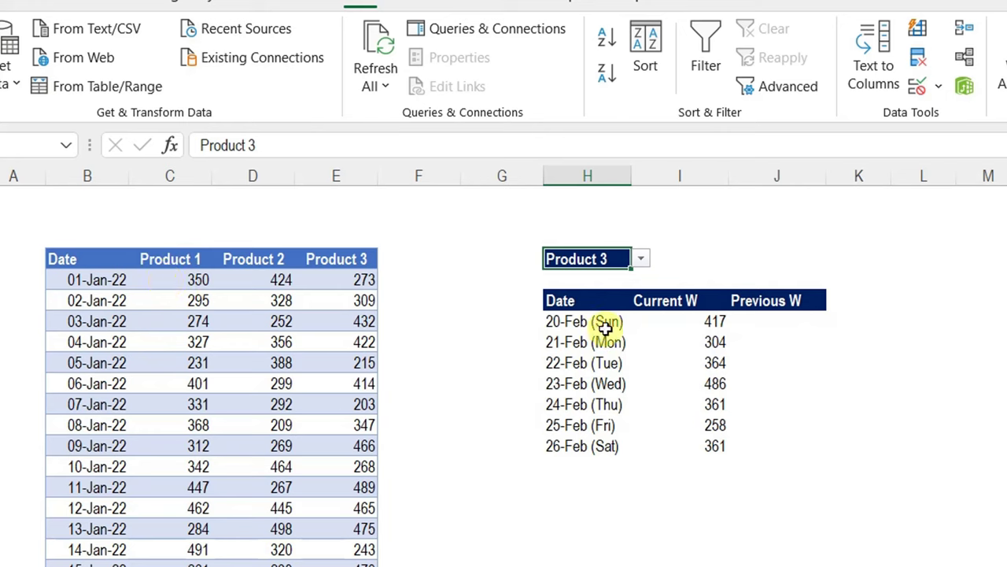
{"action": "left_click", "coordinate": [670, 321]}
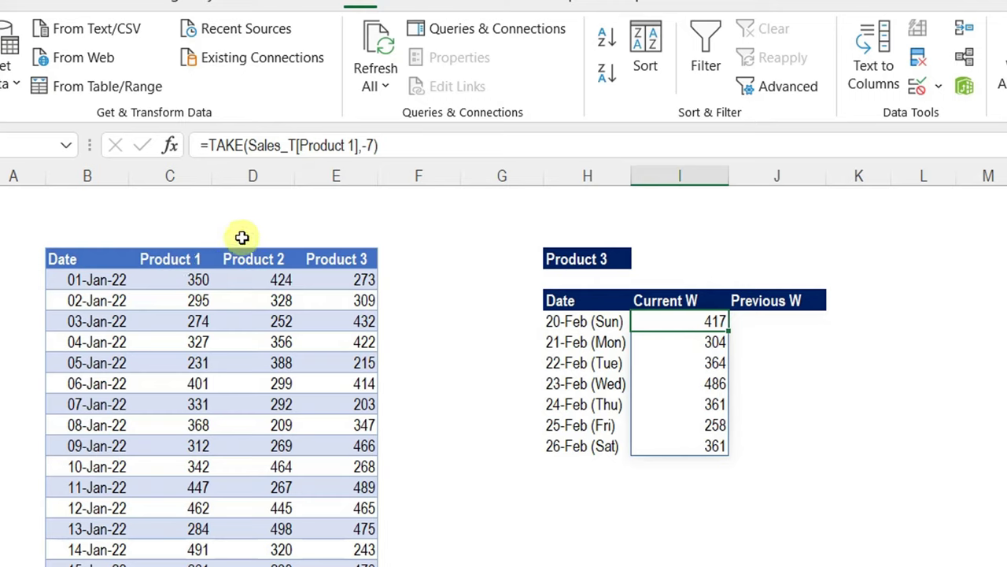
{"action": "left_click", "coordinate": [358, 147]}
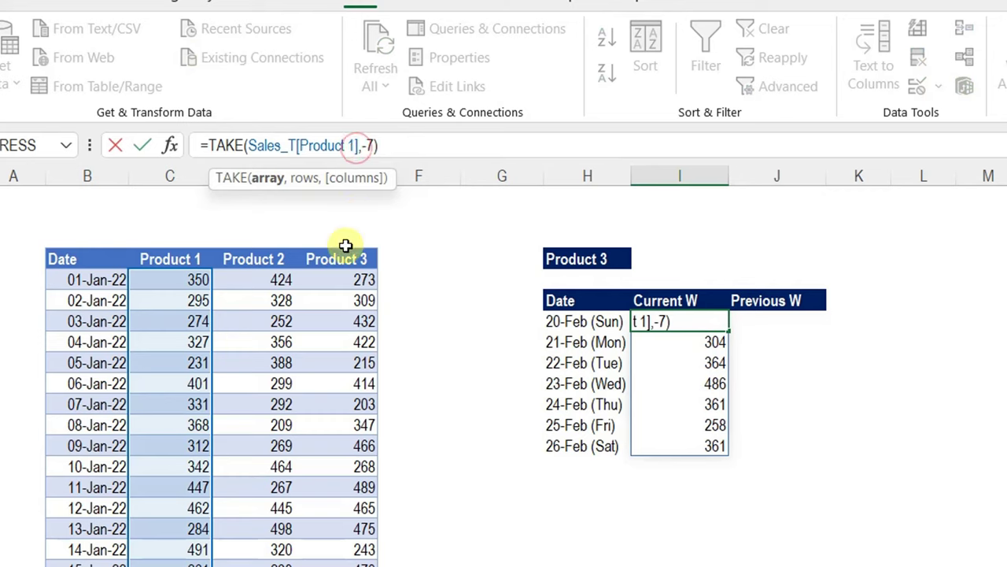
{"action": "key", "text": "BackSpace"}
{"action": "key", "text": "BackSpace"}
{"action": "key", "text": "BackSpace"}
{"action": "key", "text": "BackSpace"}
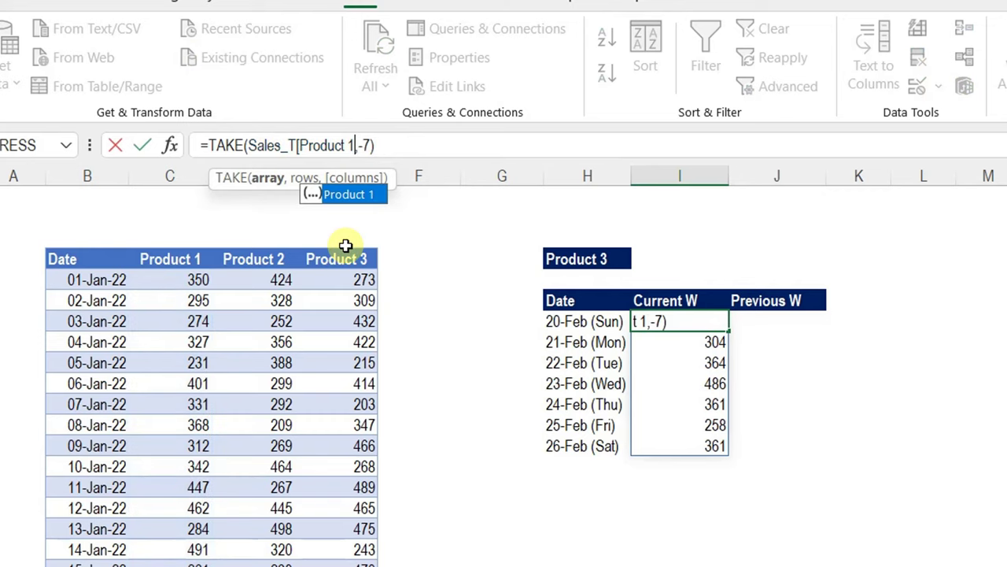
{"action": "key", "text": "BackSpace"}
{"action": "key", "text": "BackSpace"}
{"action": "key", "text": "BackSpace"}
{"action": "key", "text": "BackSpace"}
{"action": "key", "text": "BackSpace"}
{"action": "key", "text": "BackSpace"}
{"action": "key", "text": "BackSpace"}
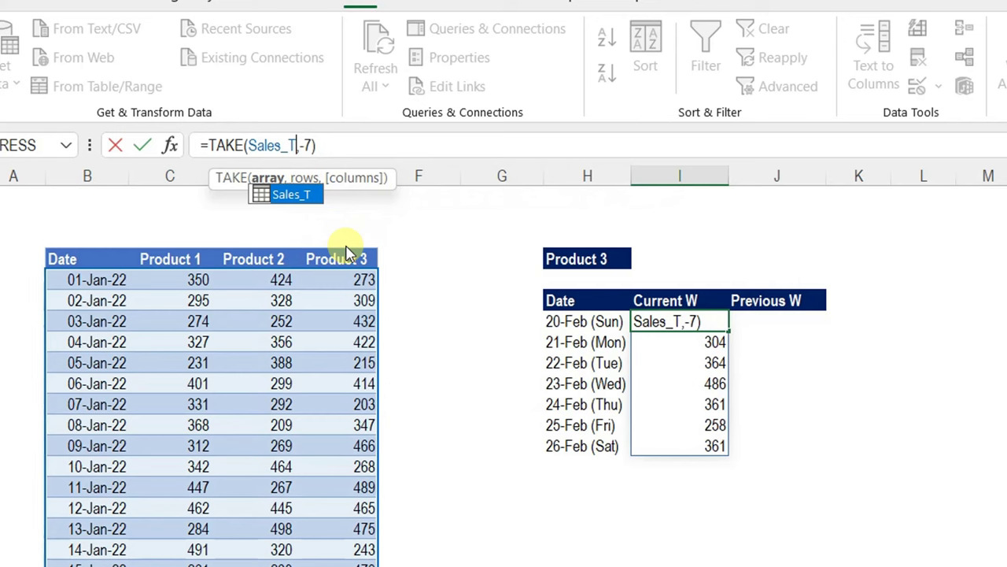
{"action": "key", "text": "Return"}
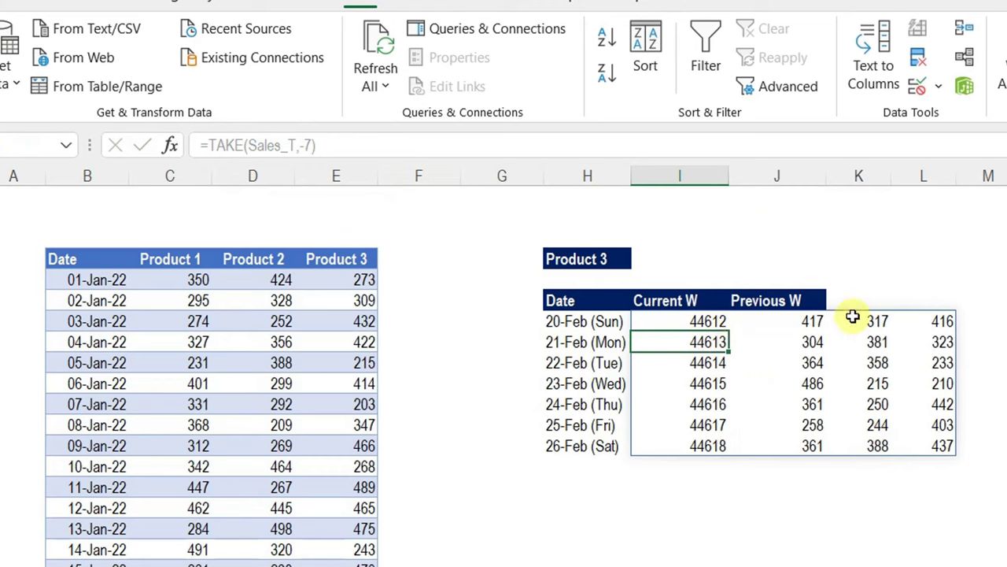
- Wrap the TAKE formula in I7 in CHOOSECOLS to return column 1: =CHOOSECOLS(TAKE(Sales_T,-7),1)
{"action": "left_click", "coordinate": [717, 318]}
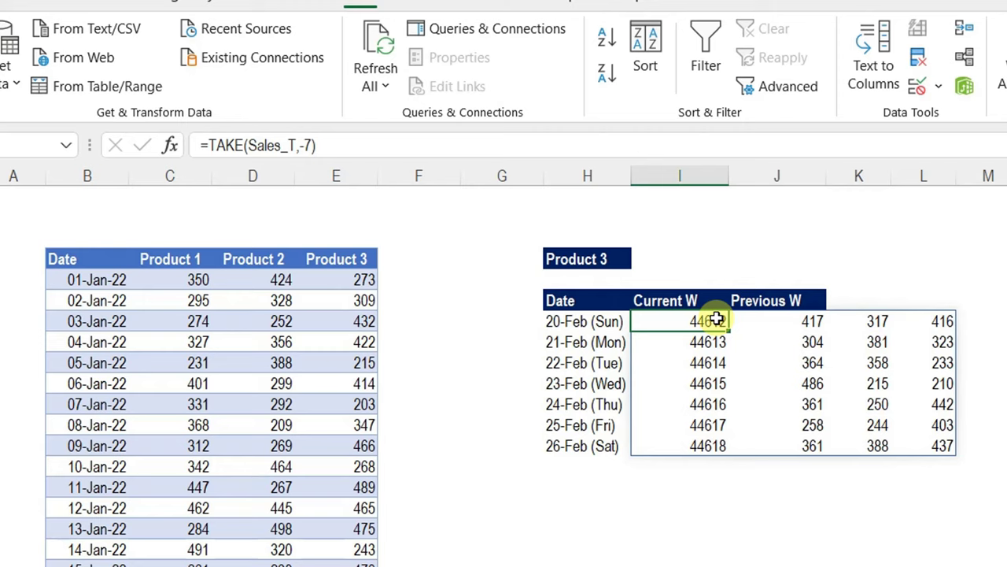
{"action": "left_click", "coordinate": [600, 253]}
{"action": "left_click", "coordinate": [668, 321]}
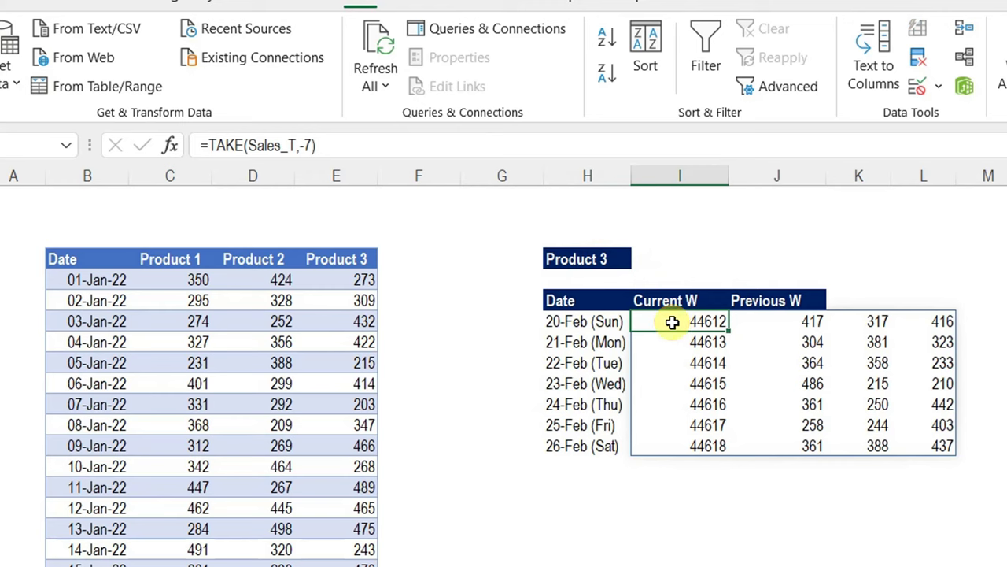
{"action": "left_click", "coordinate": [209, 145]}
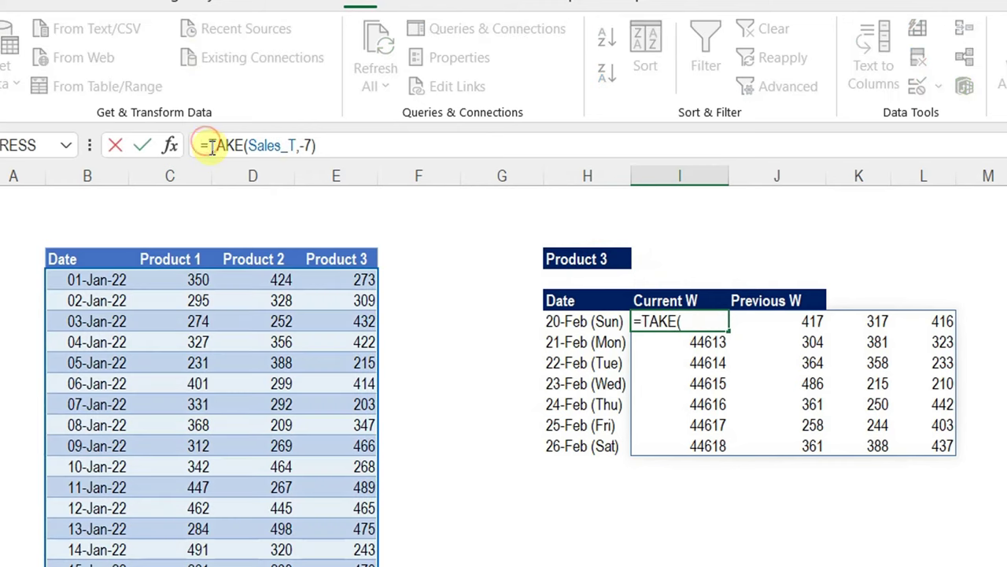
{"action": "type", "text": "choosec"}
{"action": "key", "text": "Tab"}
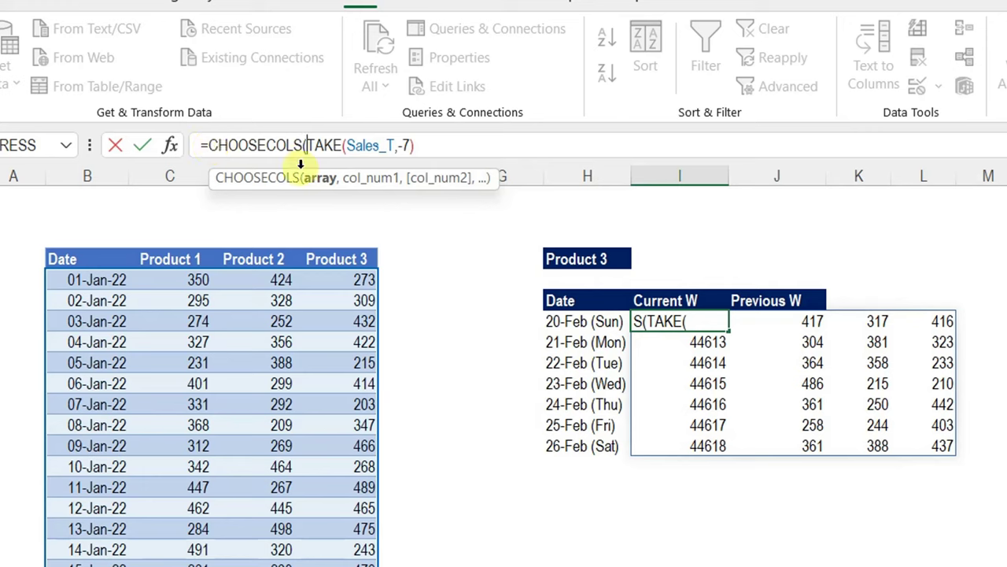
{"action": "left_click", "coordinate": [326, 179]}
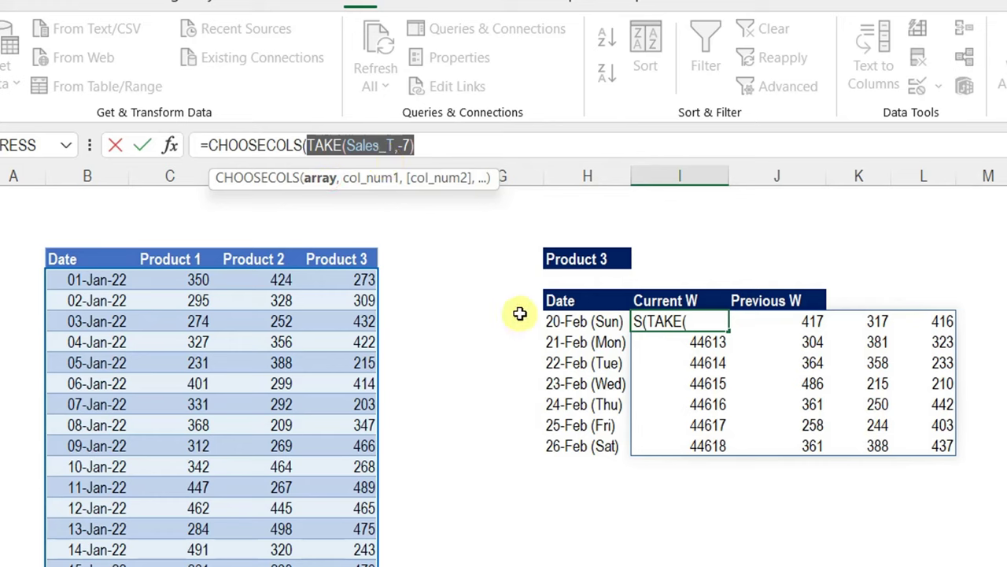
{"action": "left_click", "coordinate": [435, 147]}
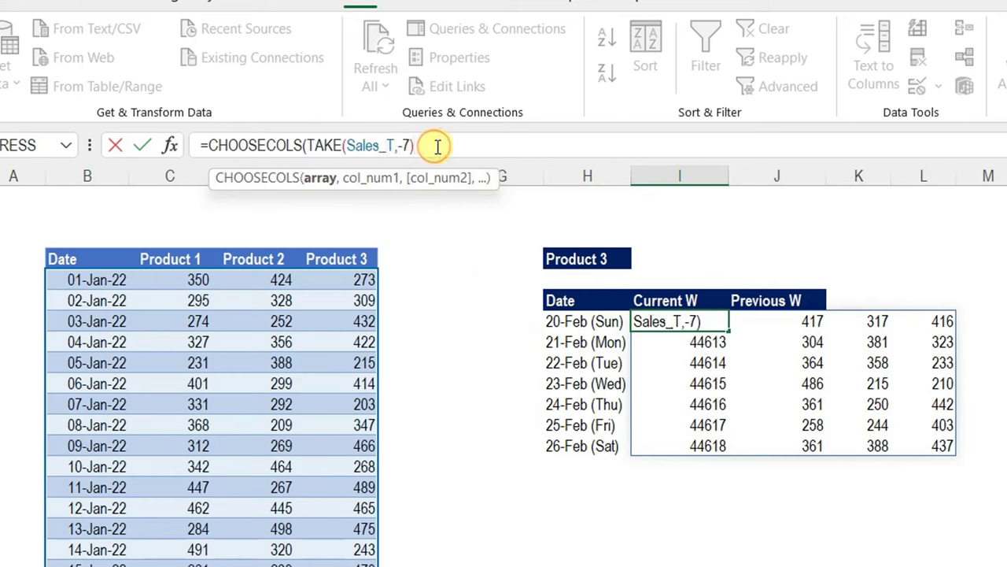
{"action": "type", "text": ","}
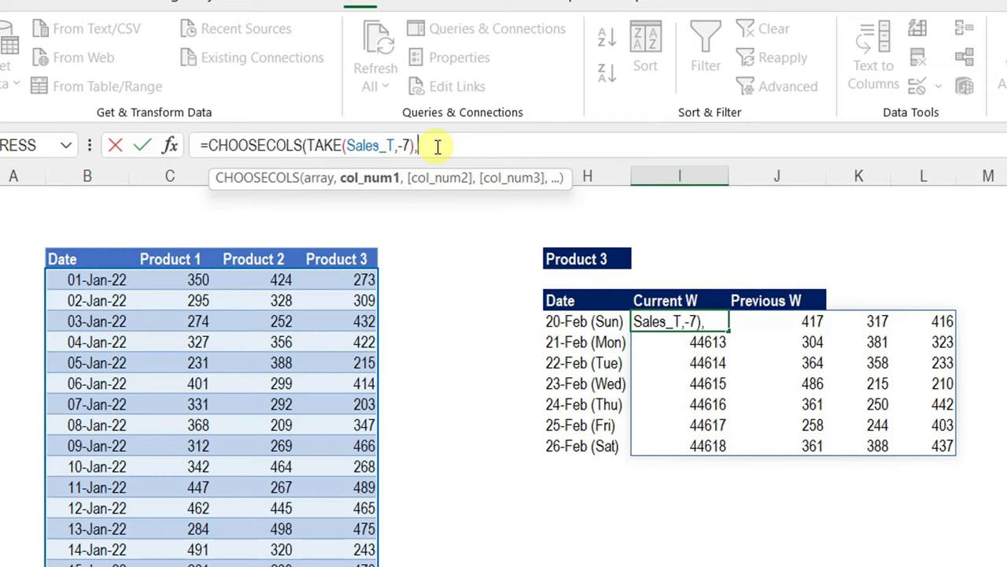
{"action": "type", "text": "1)"}
{"action": "key", "text": "Return"}
{"action": "key", "text": "Up"}
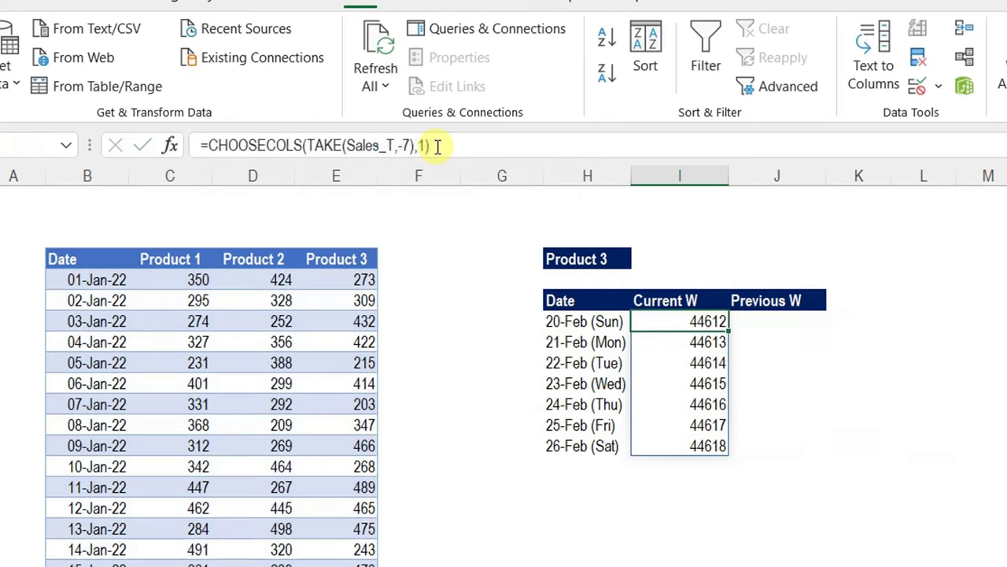
- Set the CHOOSECOLS column number in I7 to 2 to return the Product 1 sales
{"action": "left_click", "coordinate": [425, 145]}
{"action": "key", "text": "BackSpace"}
{"action": "type", "text": "2"}
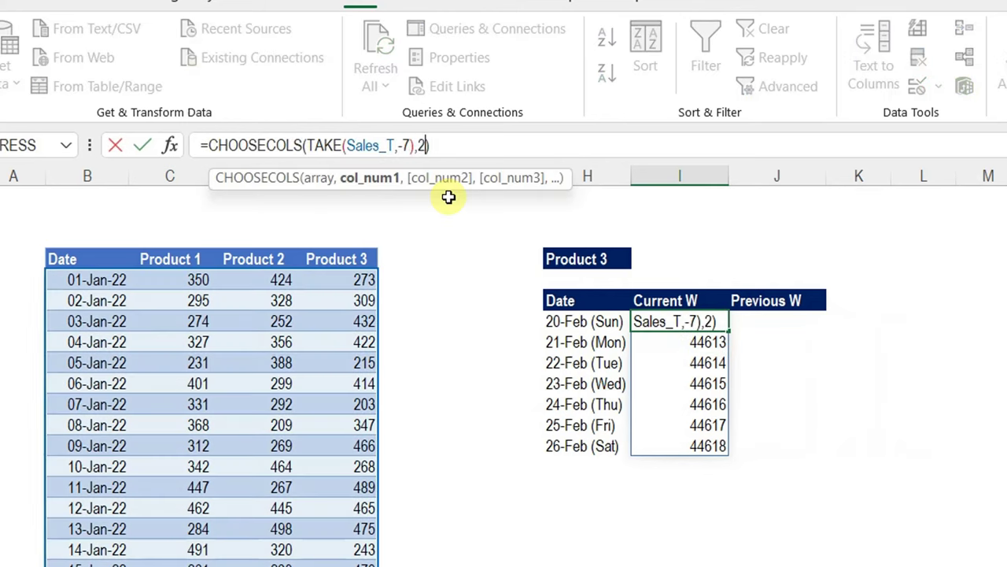
{"action": "key", "text": "Return"}
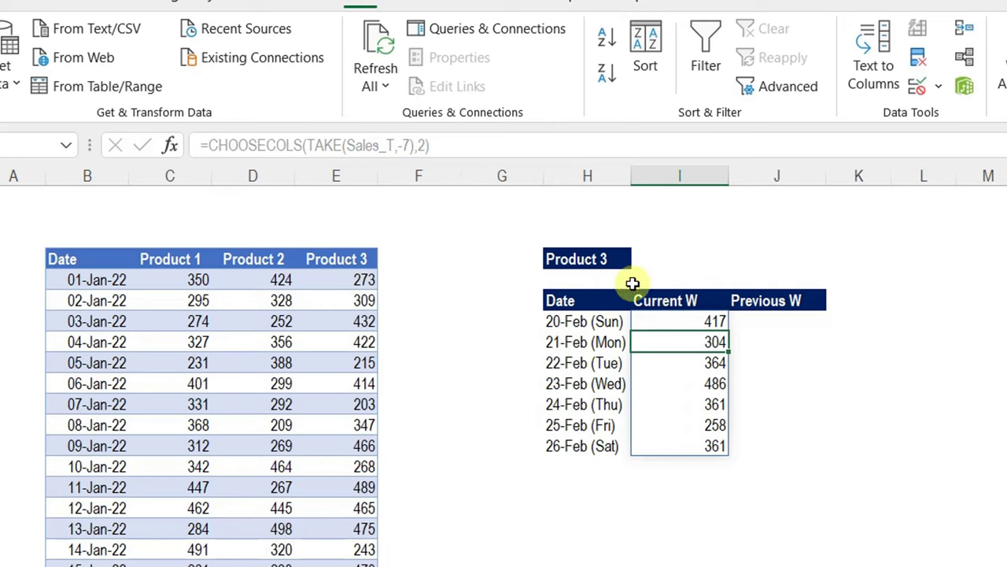
{"action": "left_click", "coordinate": [670, 321]}
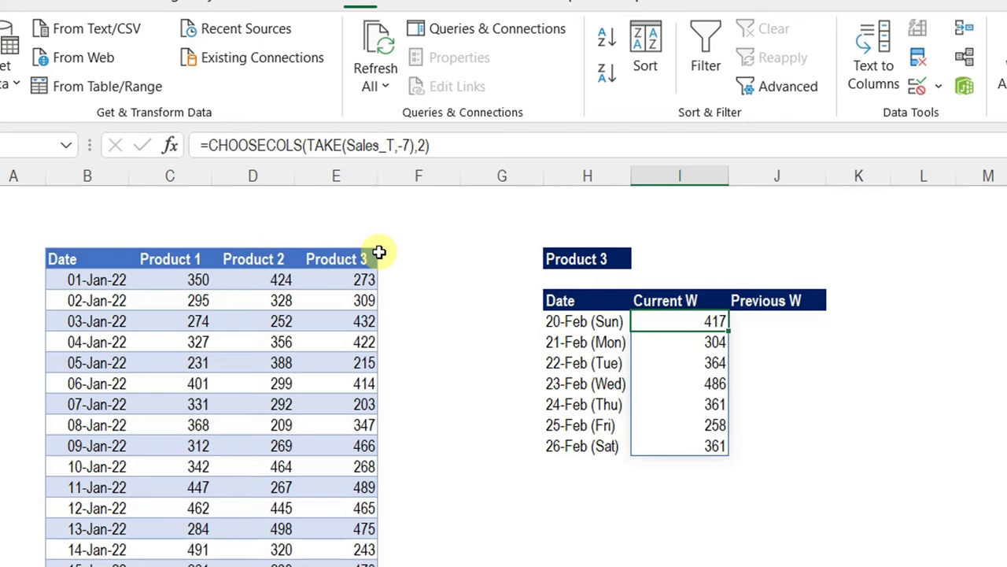
- Replace the CHOOSECOLS column number in I7 with MATCH(H4,Sales_T[#Headers],0) so the column follows the product in H4
{"action": "left_click", "coordinate": [419, 145]}
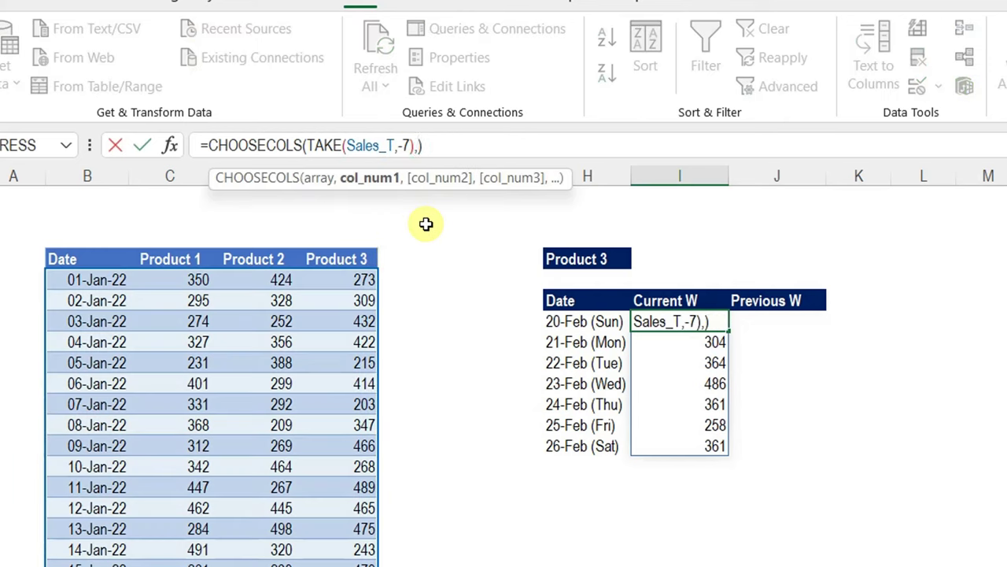
{"action": "type", "text": "Mat"}
{"action": "key", "text": "Tab"}
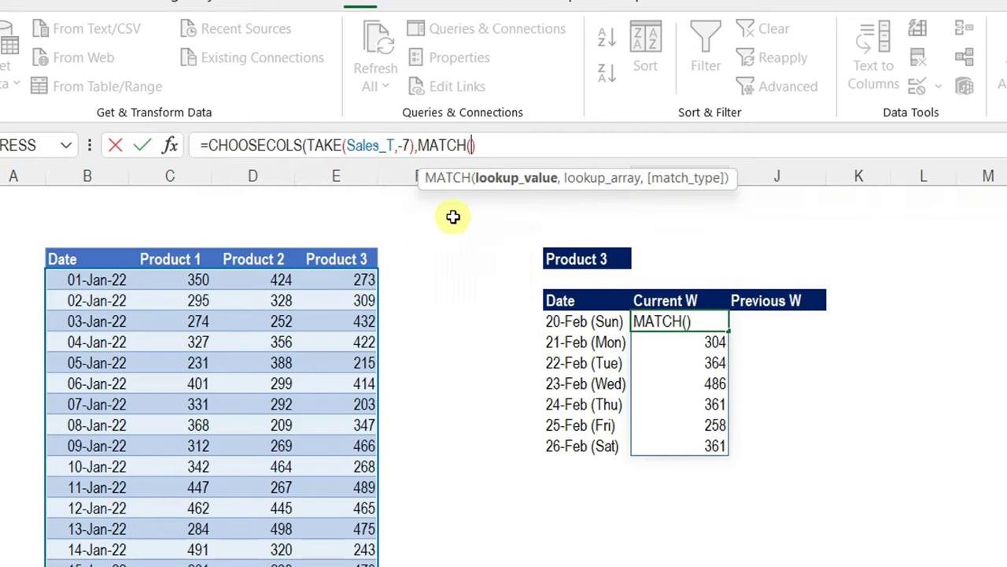
{"action": "left_click", "coordinate": [598, 259]}
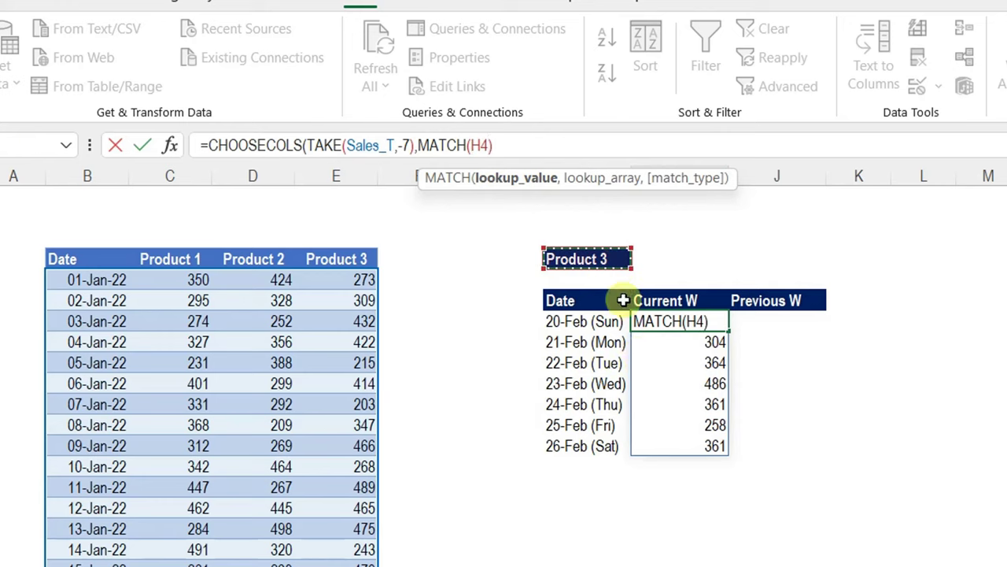
{"action": "type", "text": ")"}
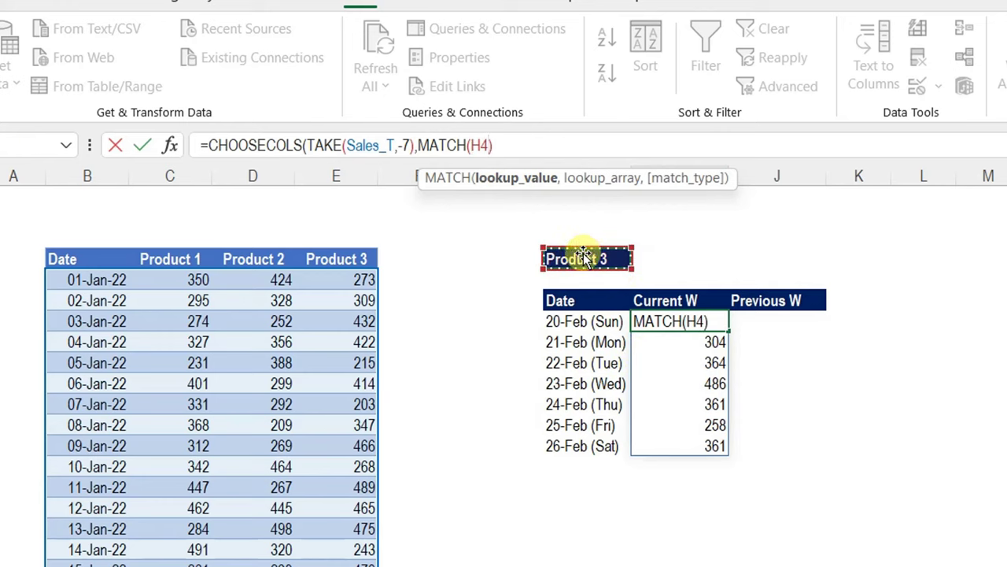
{"action": "type", "text": ","}
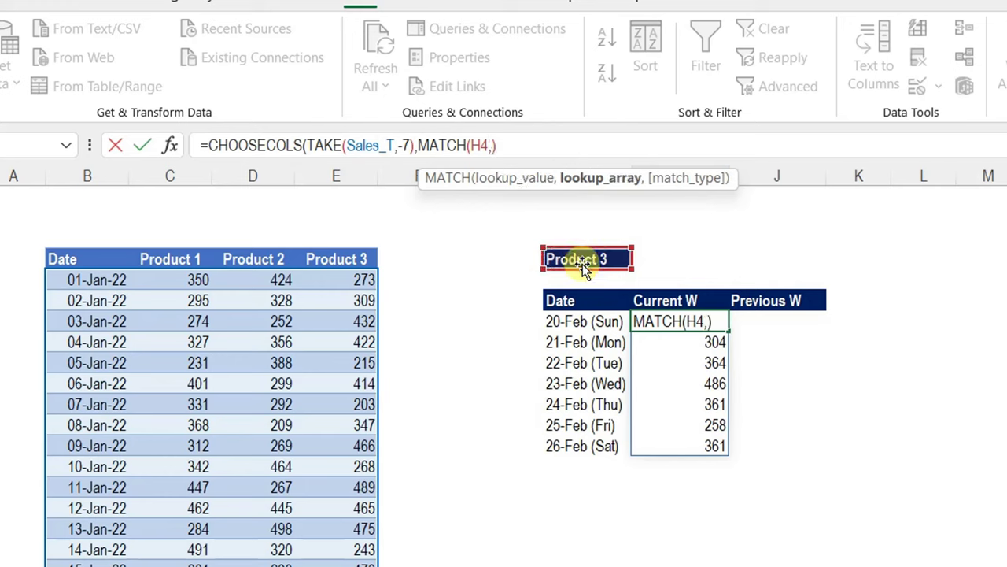
{"action": "left_click", "coordinate": [45, 259]}
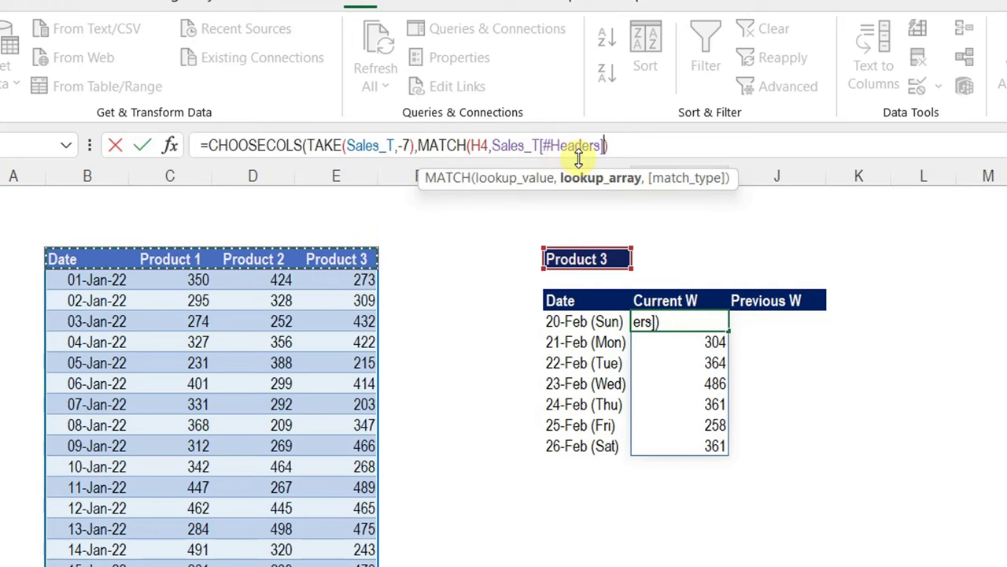
{"action": "type", "text": ","}
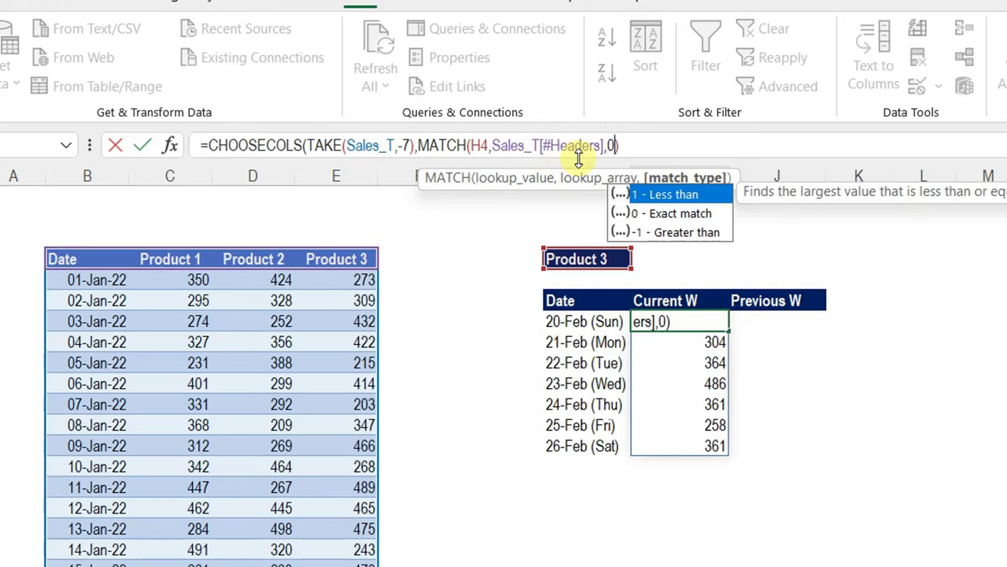
{"action": "type", "text": "0)"}
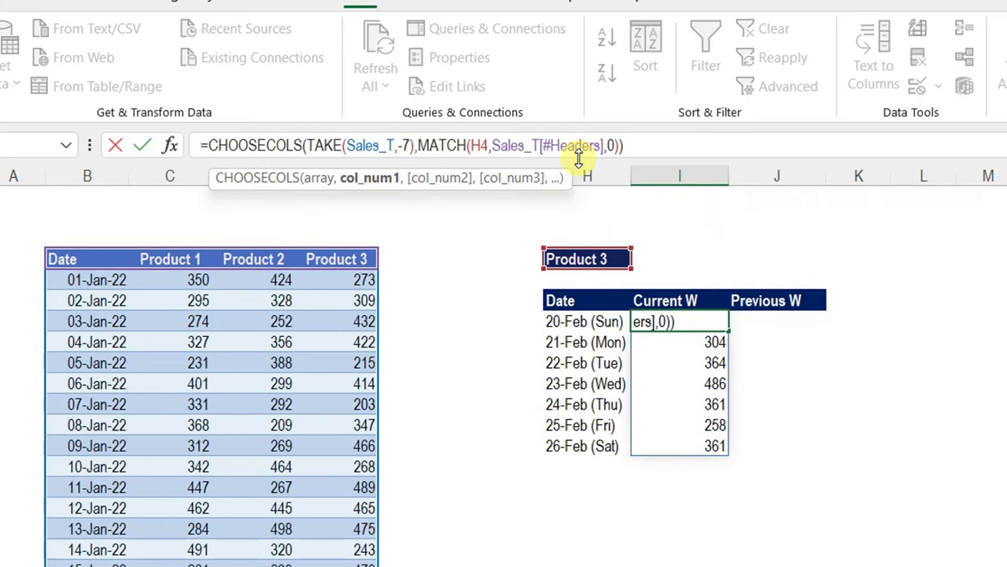
{"action": "key", "text": "Return"}
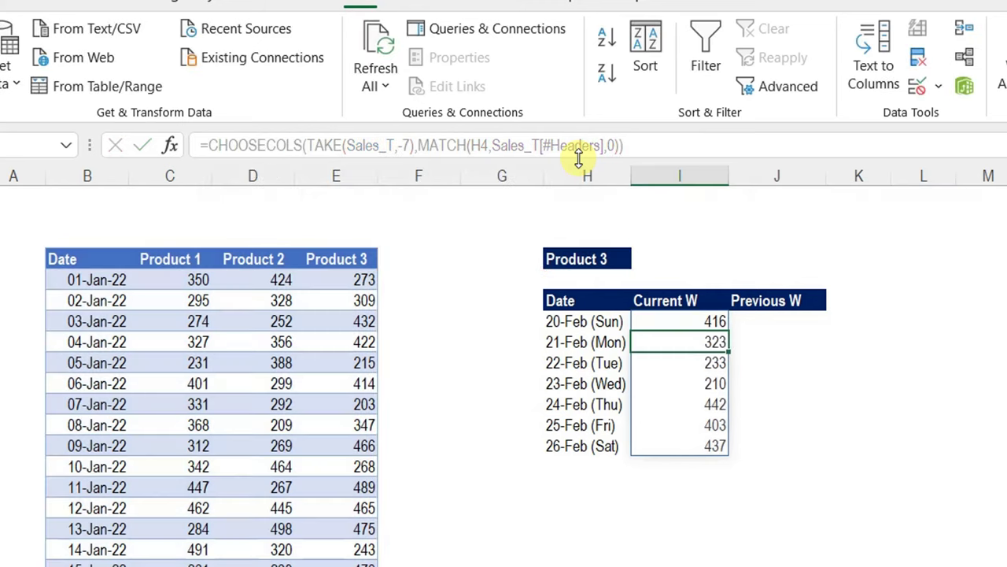
- Check the Current W results against the last seven Product 3 values at the end of the sales table
{"action": "left_click", "coordinate": [691, 321]}
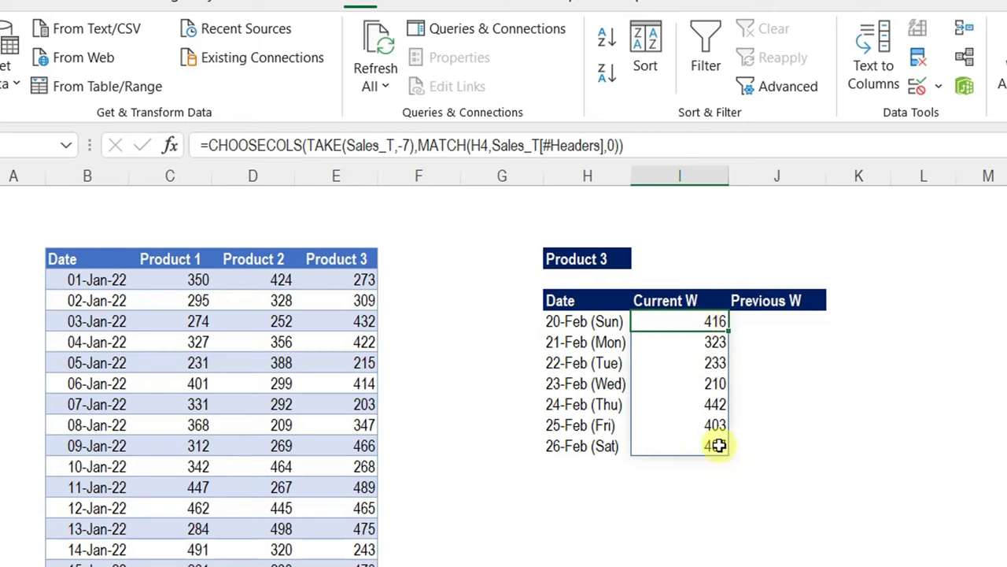
{"action": "left_click", "coordinate": [366, 425]}
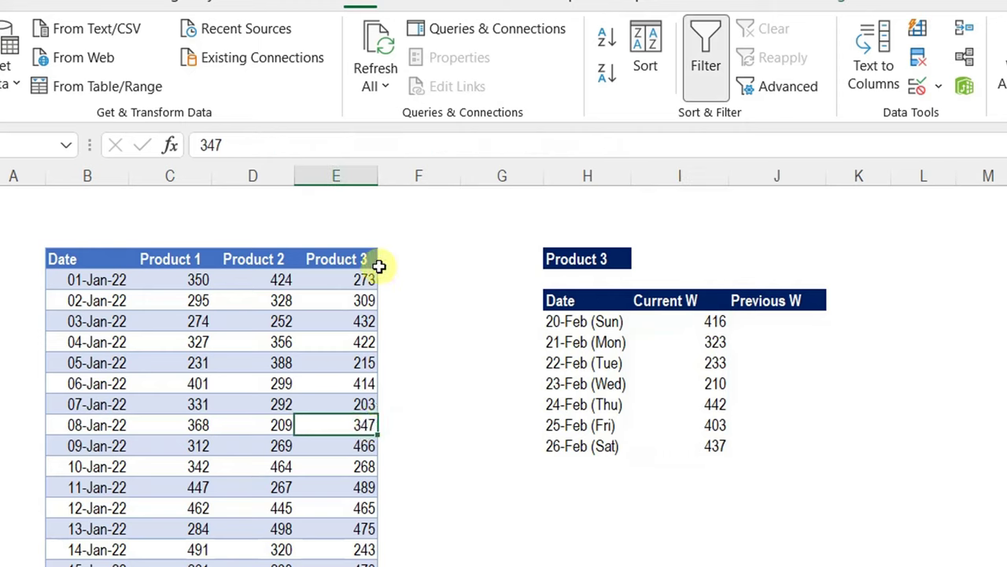
{"action": "key", "text": "ctrl+Down"}
{"action": "key", "text": "Up"}
{"action": "key", "text": "Up"}
{"action": "key", "text": "Up"}
{"action": "key", "text": "Up"}
{"action": "key", "text": "Up"}
{"action": "key", "text": "Up"}
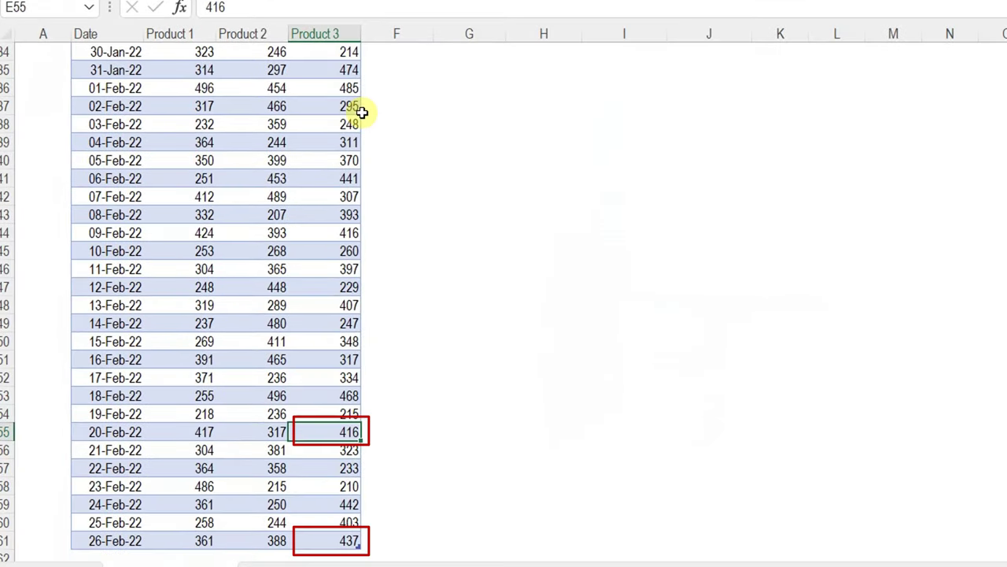
{"action": "key", "text": "ctrl+Down"}
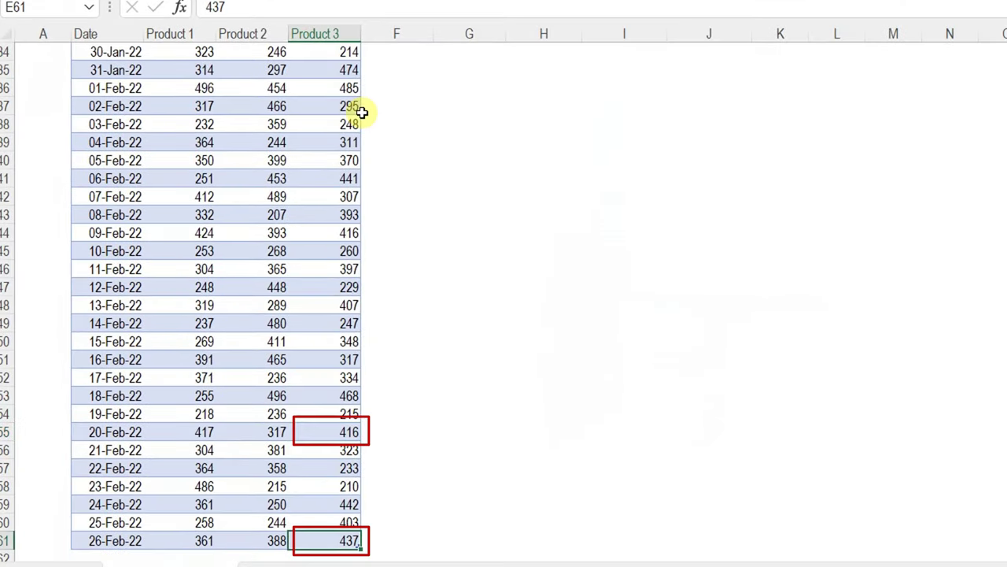
{"action": "key", "text": "ctrl+Up"}
{"action": "key", "text": "ctrl+Up"}
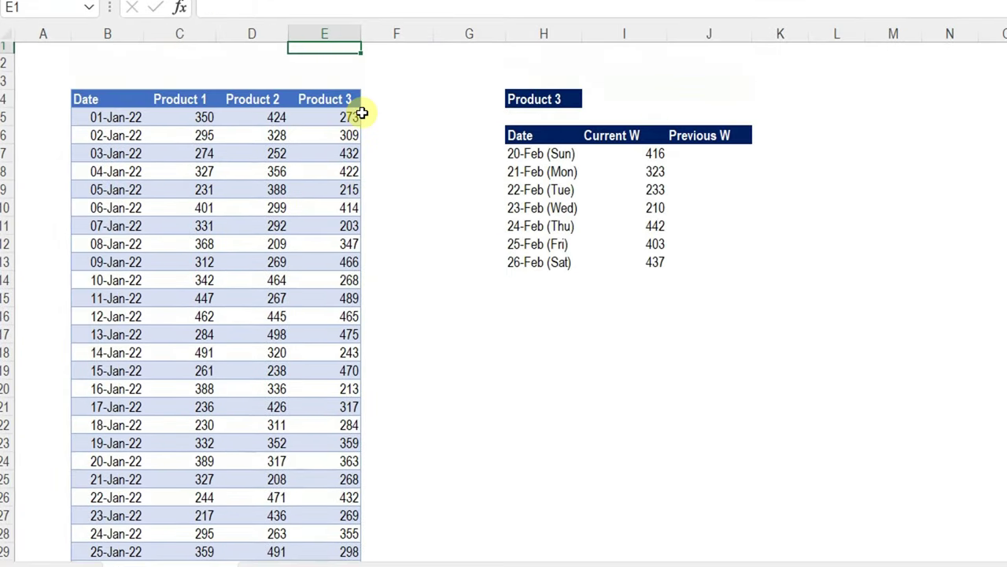
- Test the product drop-down in H4 by choosing Product 1 and finally Product 2
{"action": "left_click", "coordinate": [534, 103]}
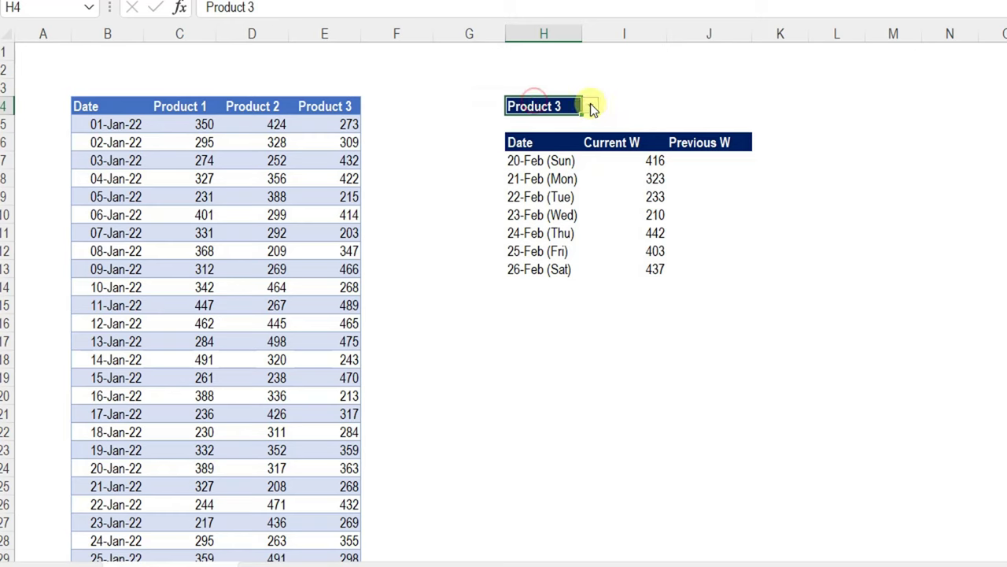
{"action": "left_click", "coordinate": [590, 104]}
{"action": "left_click", "coordinate": [575, 124]}
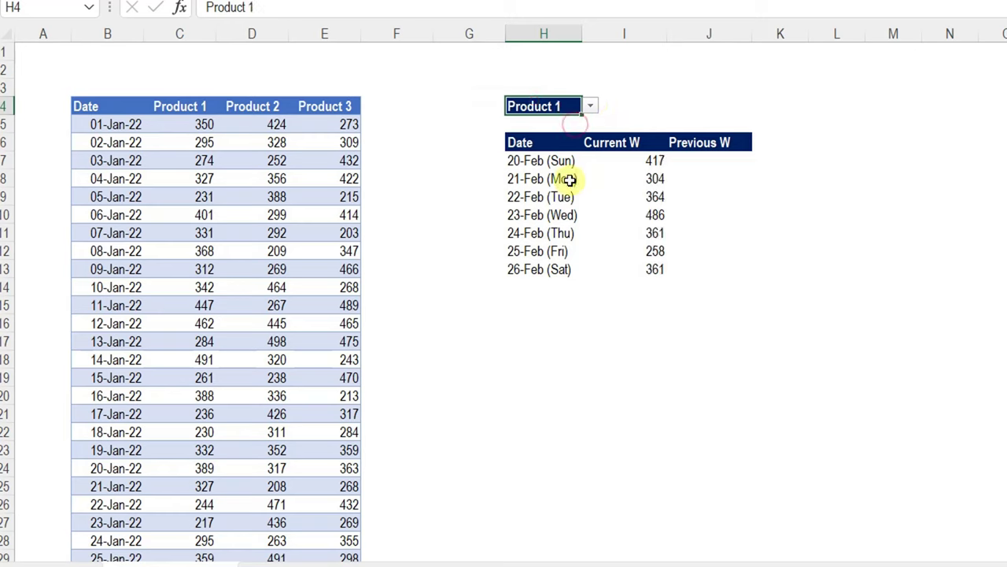
{"action": "left_click", "coordinate": [592, 105]}
{"action": "left_click", "coordinate": [578, 133]}
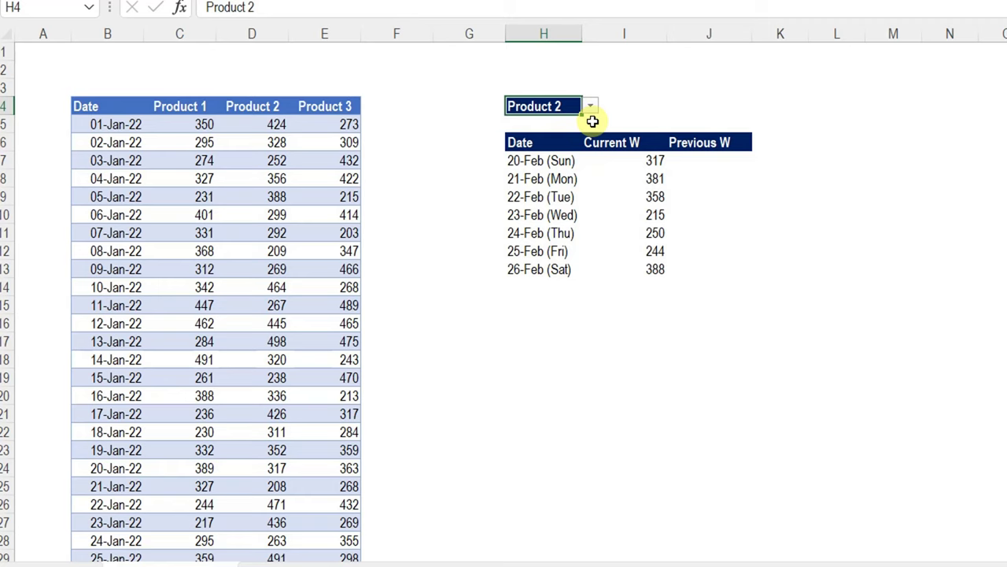
- Copy the formula text from I7 unchanged into J7 under the Previous W header
{"action": "left_click", "coordinate": [643, 162]}
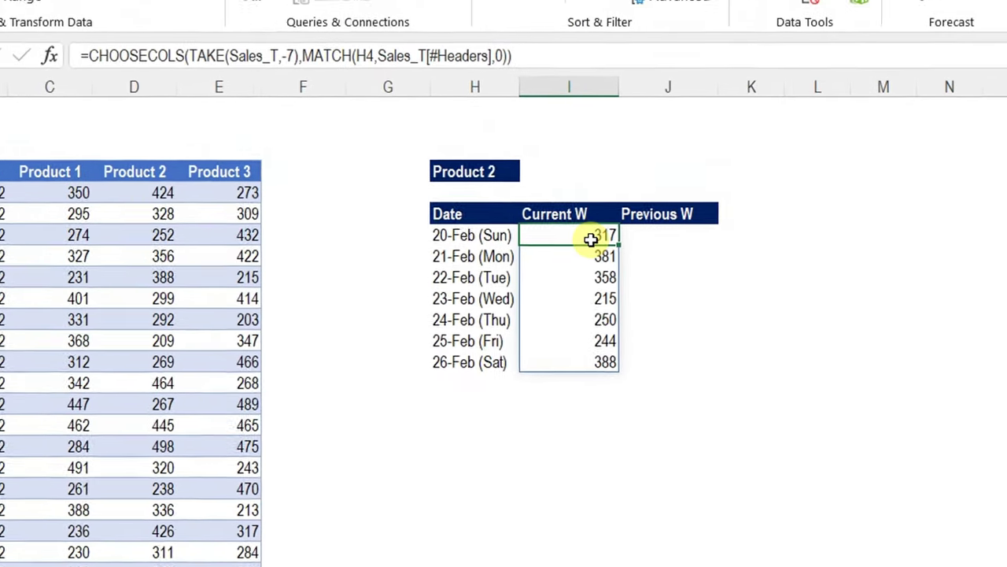
{"action": "left_click_drag", "start_coordinate": [535, 68], "coordinate": [29, 116]}
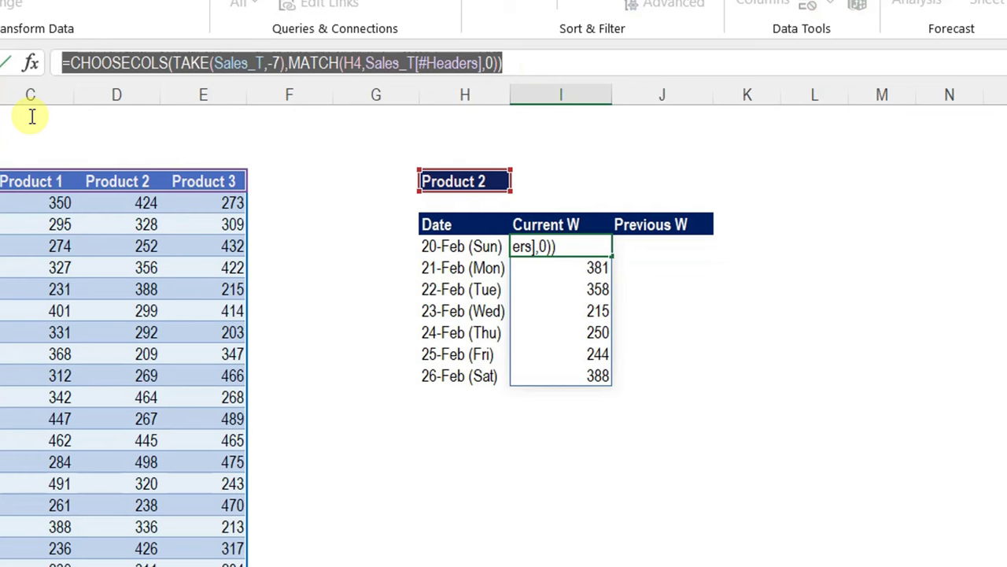
{"action": "key", "text": "ctrl+c"}
{"action": "key", "text": "Escape"}
{"action": "left_click", "coordinate": [695, 247]}
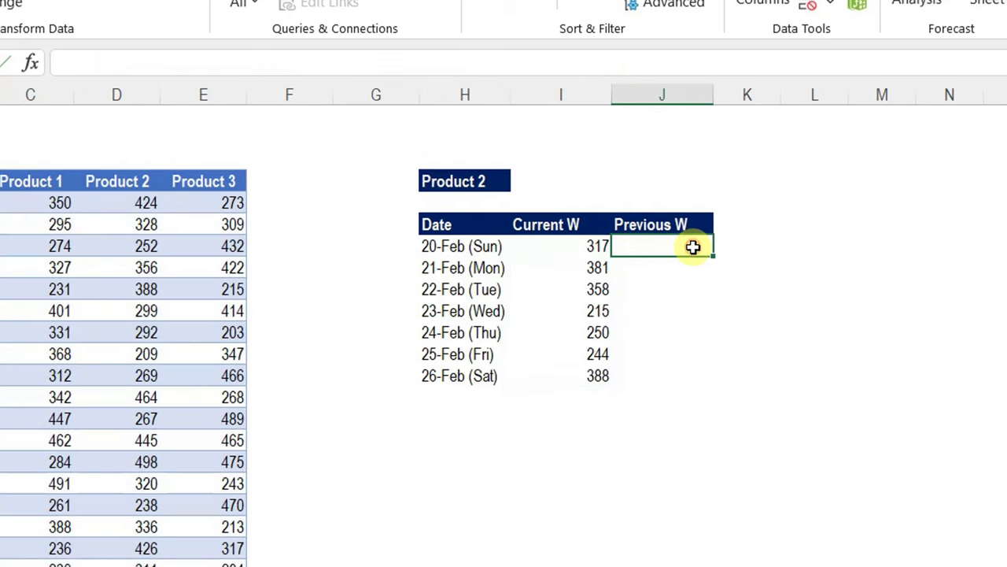
{"action": "key", "text": "ctrl+v"}
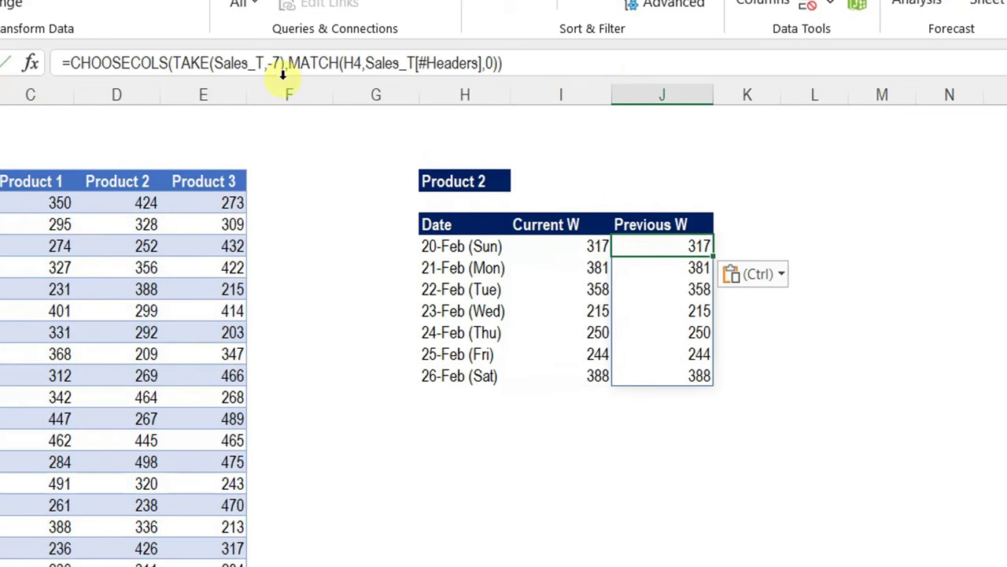
- Change the TAKE rows argument in J7 to -14 to return the last fourteen rows
{"action": "left_click", "coordinate": [281, 65]}
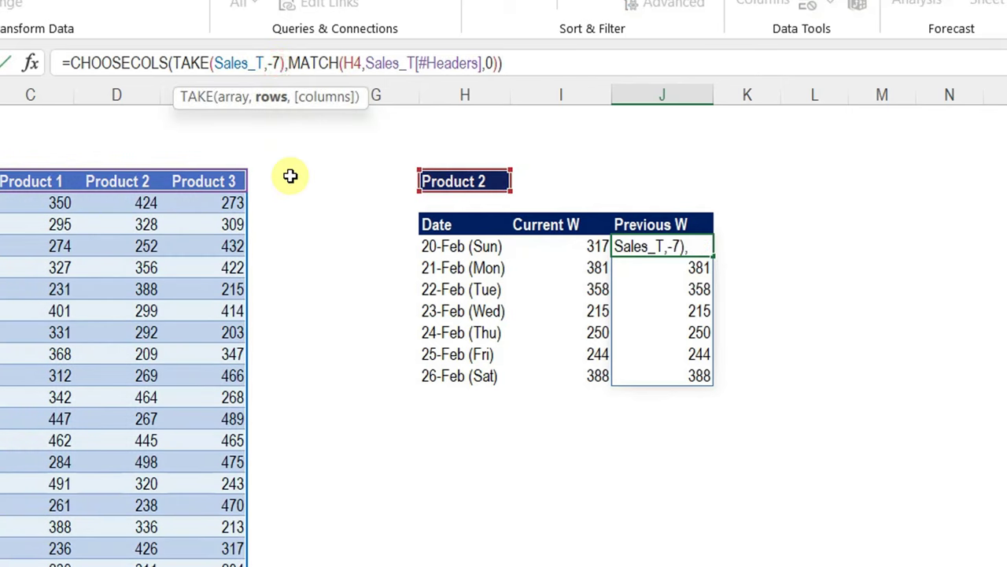
{"action": "key", "text": "BackSpace"}
{"action": "type", "text": "14"}
{"action": "key", "text": "Return"}
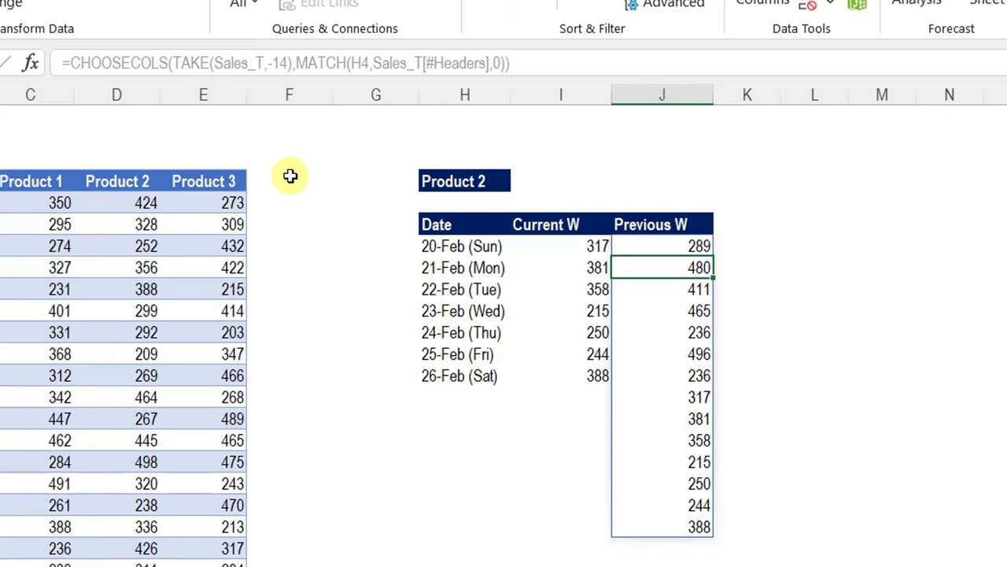
- Compare the Current W values with the last seven values spilled under Previous W and inspect the spill formula
{"action": "left_click", "coordinate": [641, 246]}
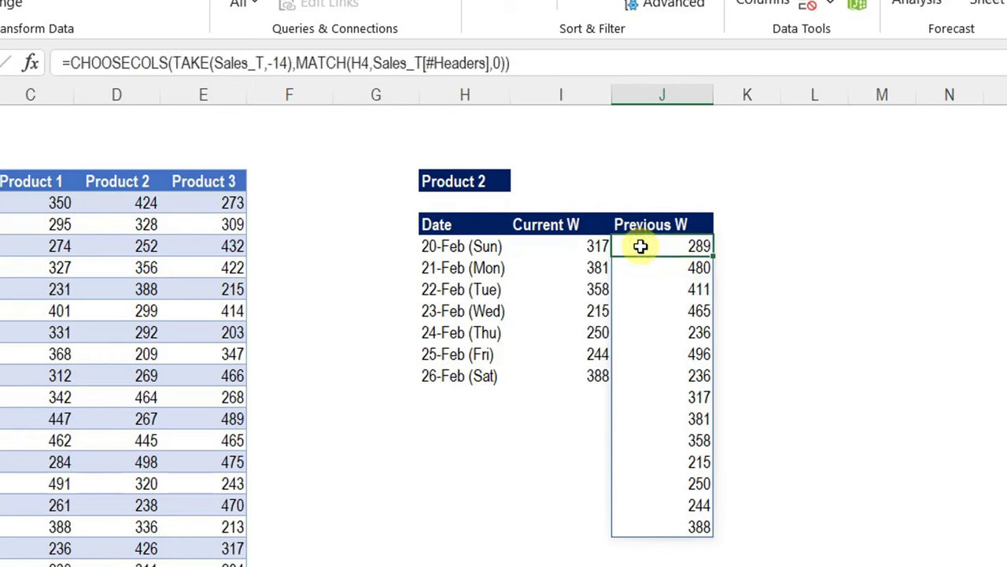
{"action": "left_click", "coordinate": [69, 63]}
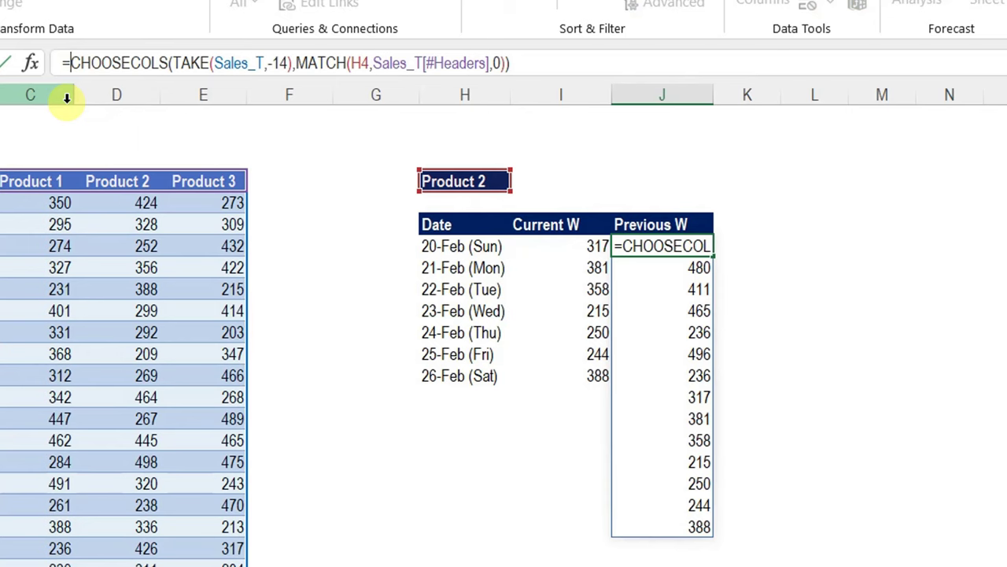
{"action": "key", "text": "Escape"}
{"action": "left_click_drag", "start_coordinate": [695, 395], "coordinate": [681, 519]}
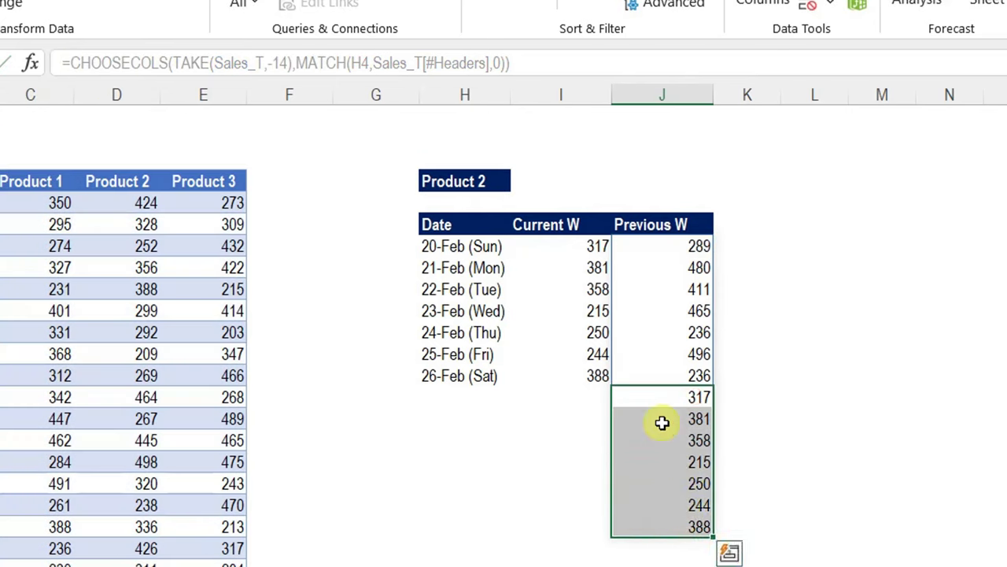
{"action": "left_click_drag", "start_coordinate": [584, 248], "coordinate": [573, 376]}
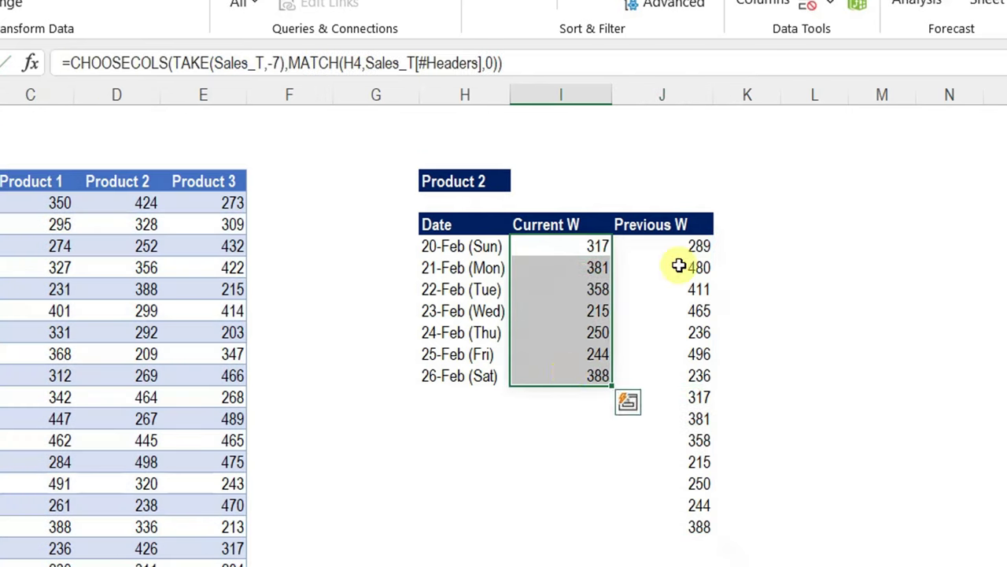
{"action": "left_click_drag", "start_coordinate": [683, 246], "coordinate": [685, 522]}
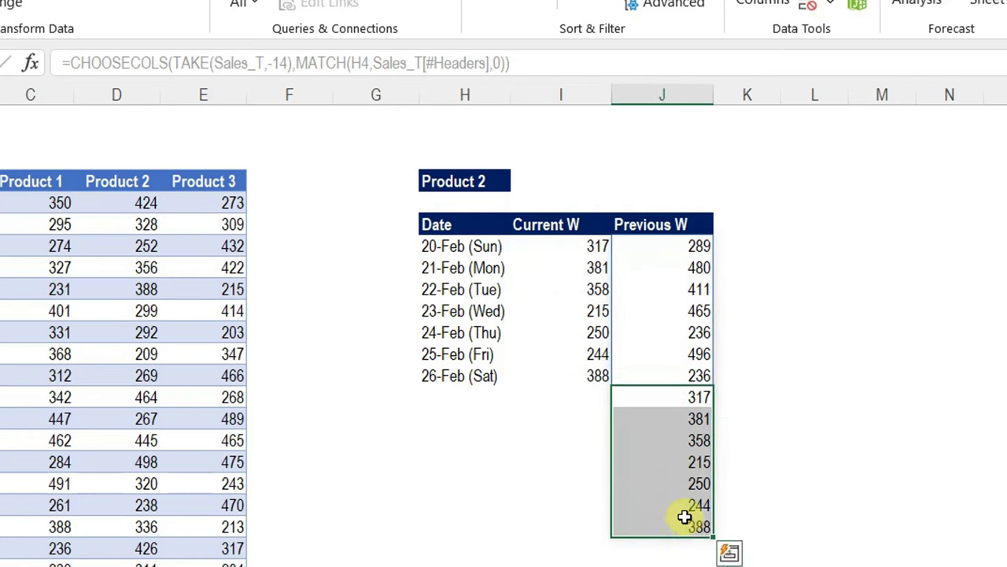
{"action": "left_click", "coordinate": [680, 247]}
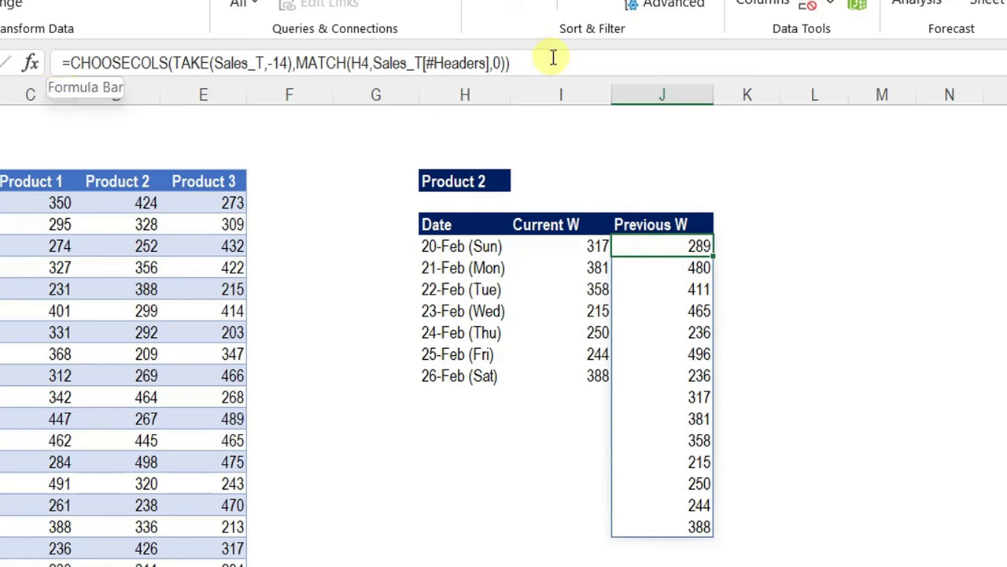
{"action": "left_click", "coordinate": [694, 272]}
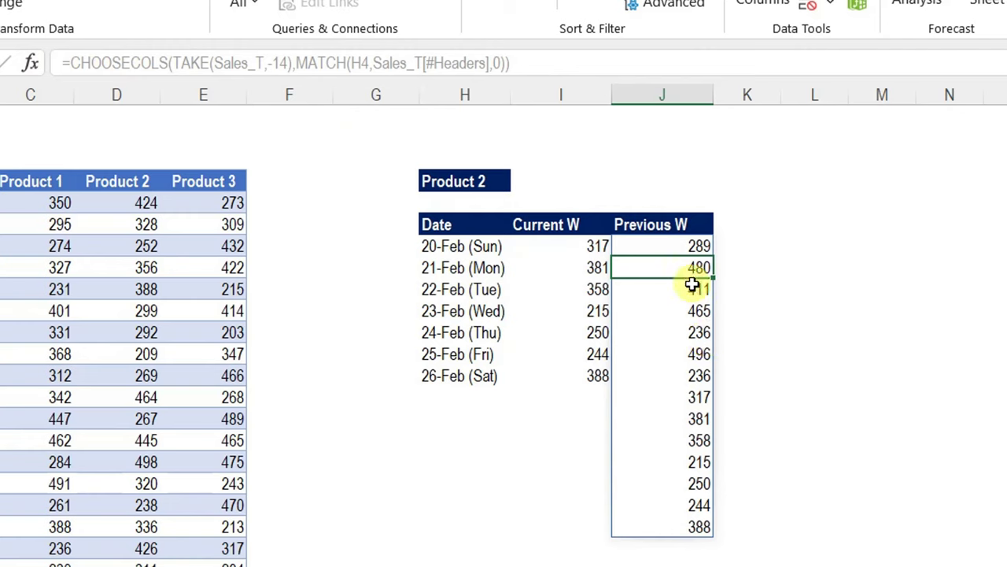
{"action": "left_click", "coordinate": [540, 65]}
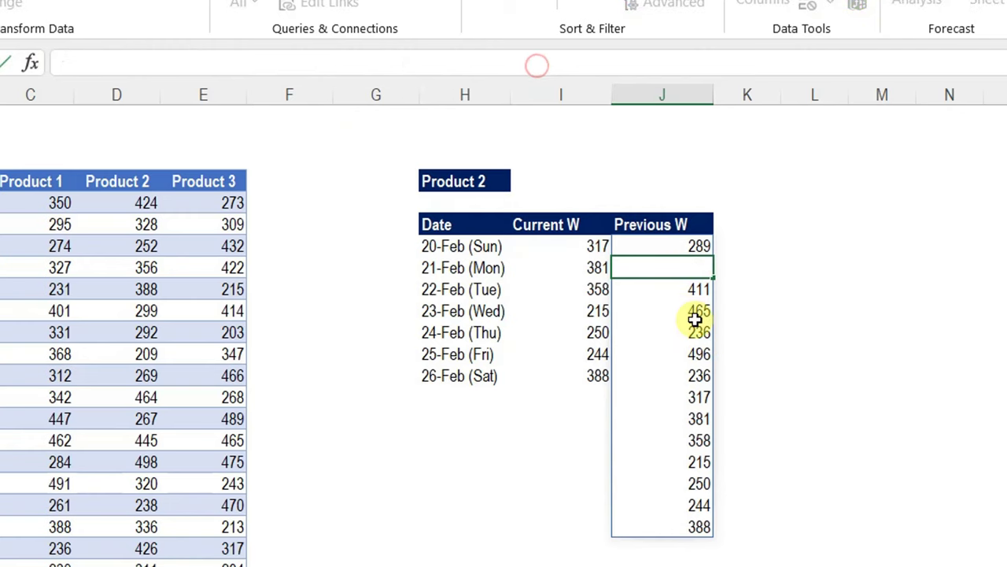
{"action": "key", "text": "Escape"}
- Wrap the CHOOSECOLS formula in J7 in a DROP function with rows argument -7 to remove the last seven rows
{"action": "left_click", "coordinate": [691, 243]}
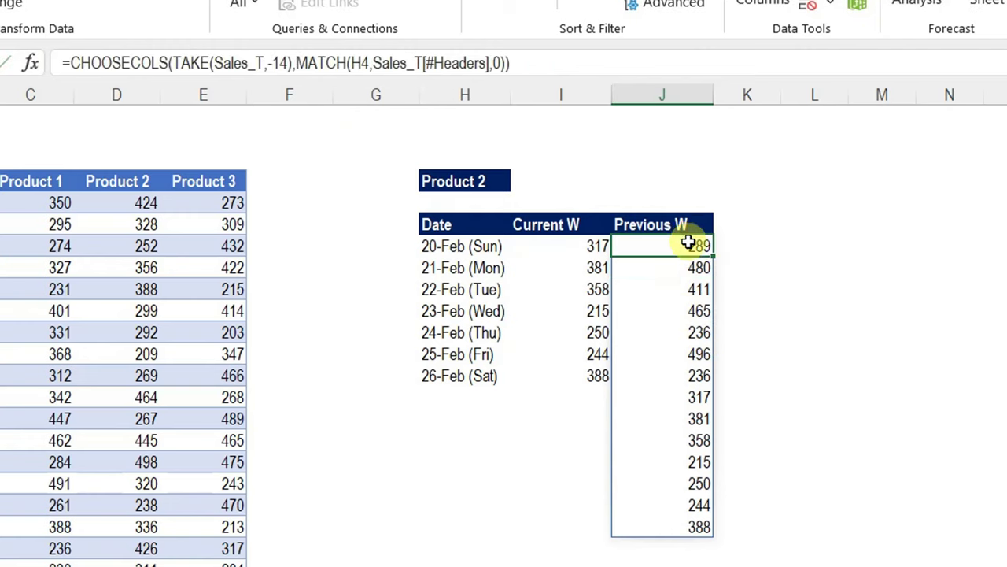
{"action": "left_click", "coordinate": [71, 61]}
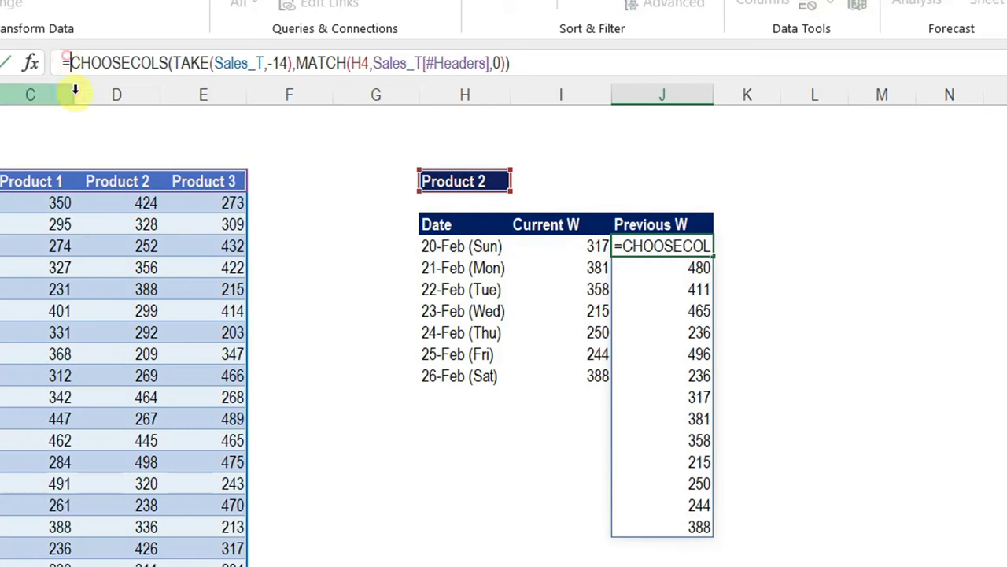
{"action": "type", "text": "Dro"}
{"action": "double_click", "coordinate": [82, 99]}
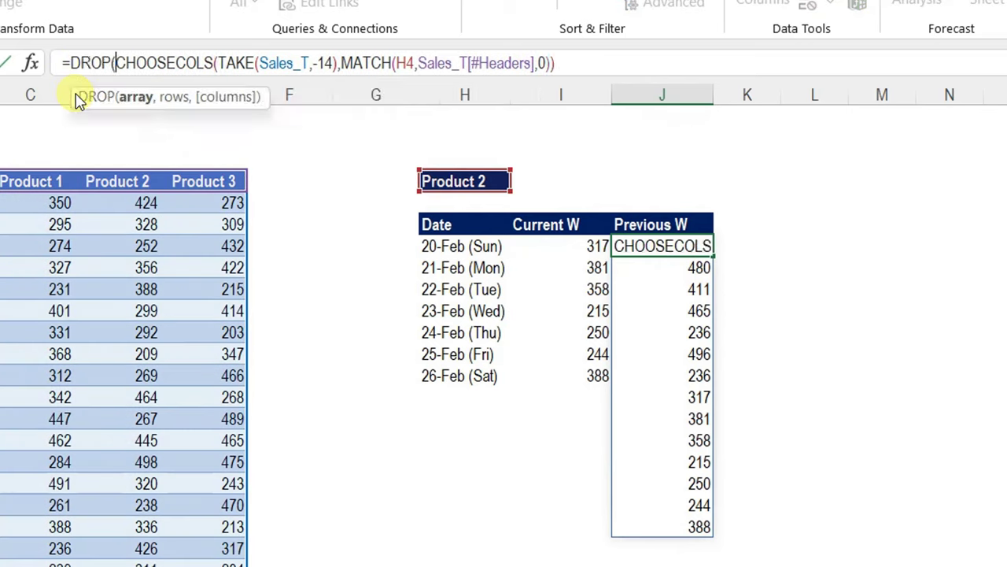
{"action": "left_click", "coordinate": [138, 98]}
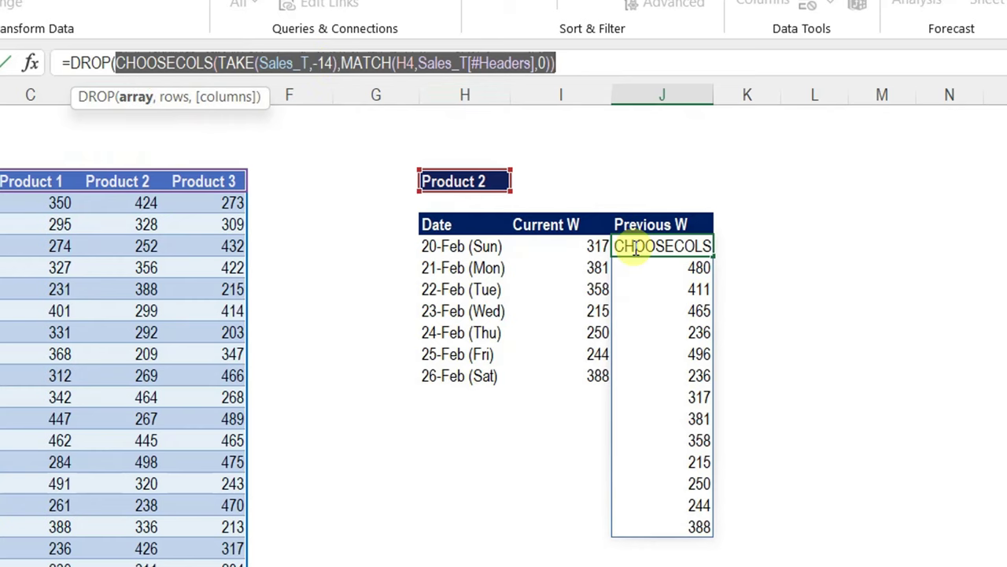
{"action": "left_click", "coordinate": [584, 69]}
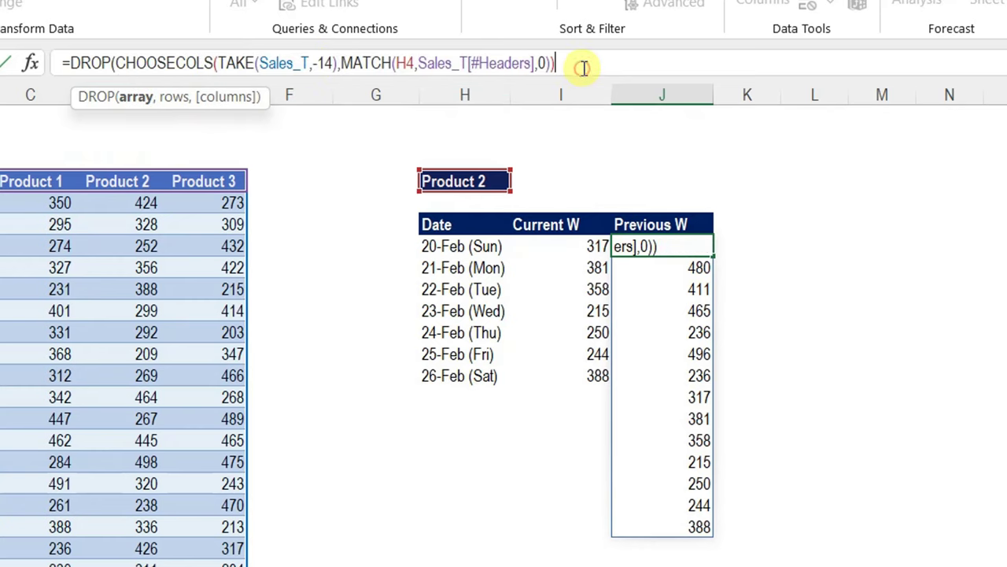
{"action": "type", "text": ","}
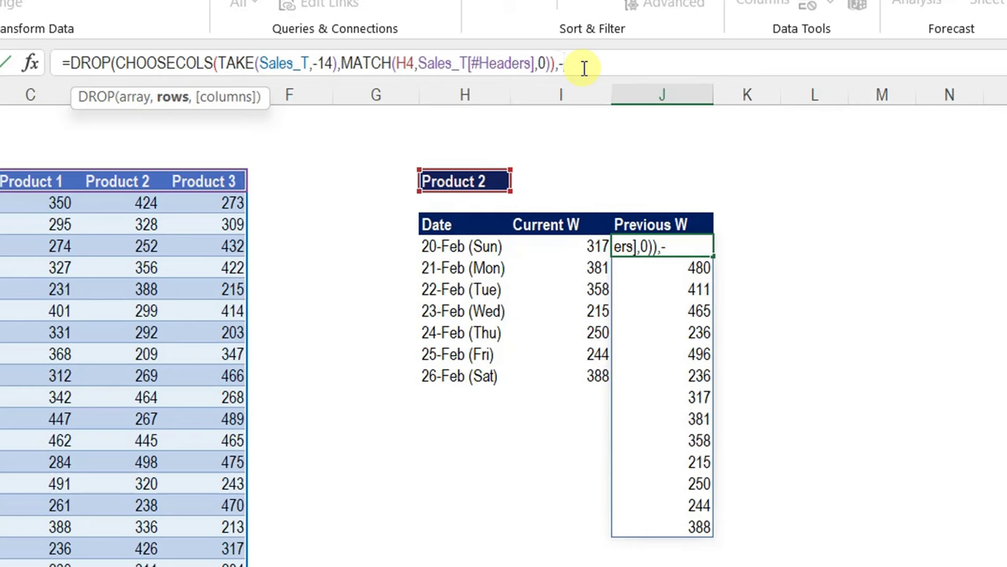
{"action": "type", "text": "-7)"}
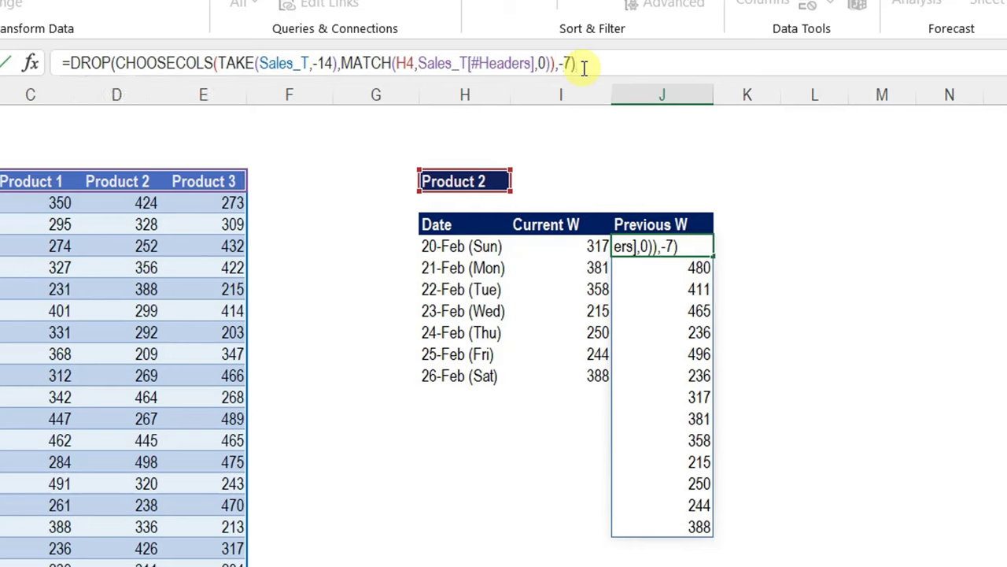
{"action": "key", "text": "Return"}
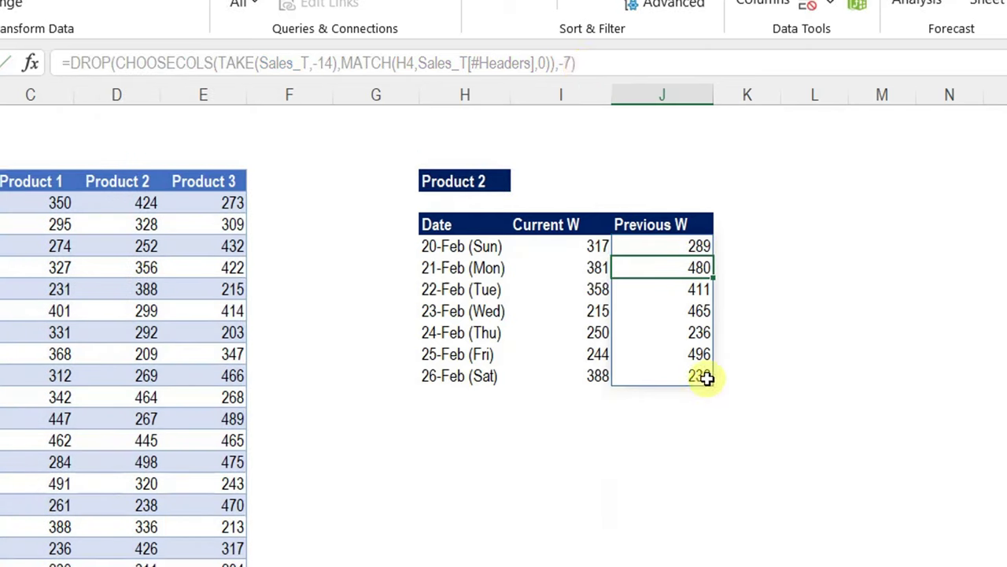
- Apply all borders to the report body cells H7:J13
{"action": "left_click_drag", "start_coordinate": [592, 237], "coordinate": [585, 371]}
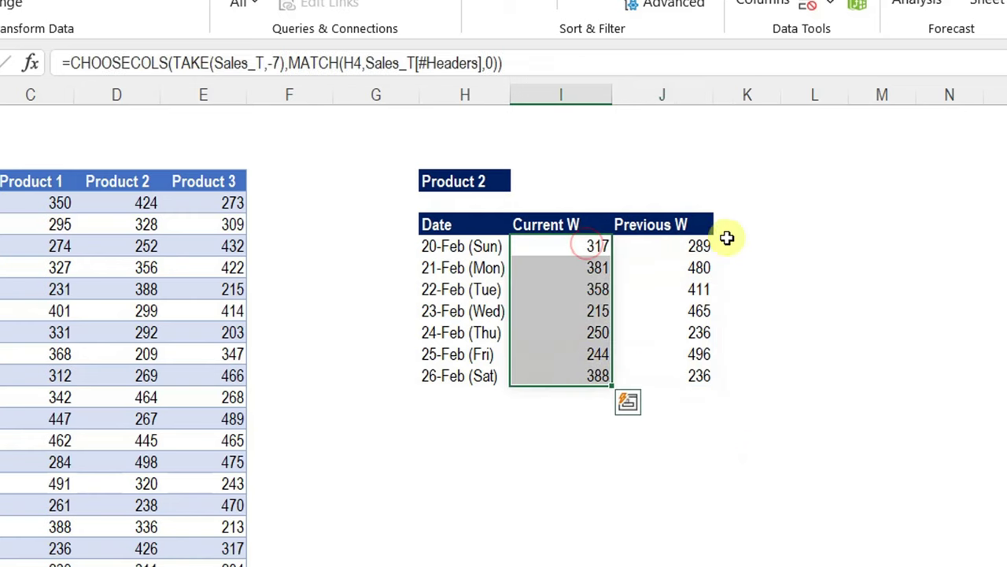
{"action": "left_click_drag", "start_coordinate": [702, 237], "coordinate": [689, 383]}
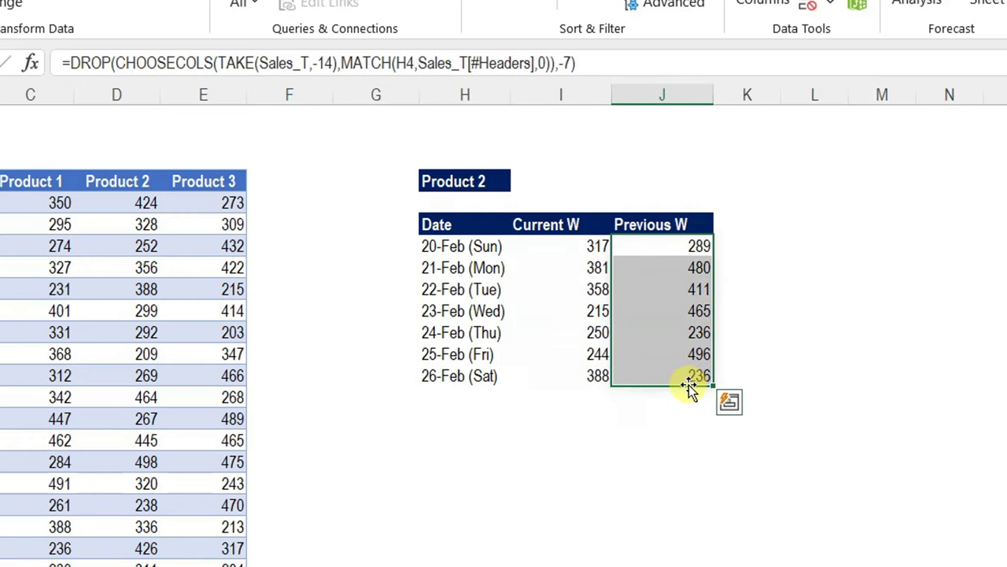
{"action": "left_click", "coordinate": [428, 248]}
{"action": "left_click", "coordinate": [554, 340]}
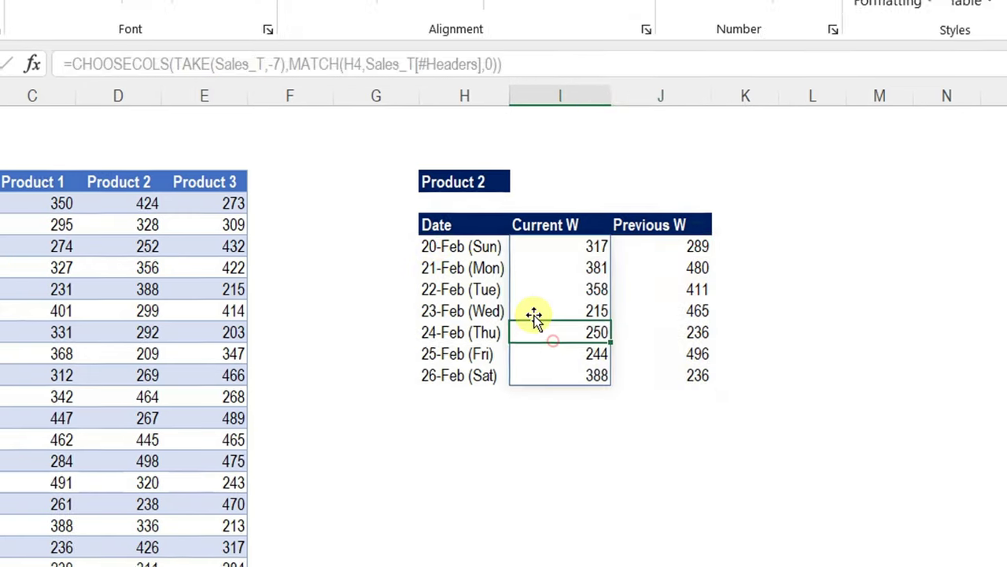
{"action": "left_click_drag", "start_coordinate": [472, 249], "coordinate": [657, 377]}
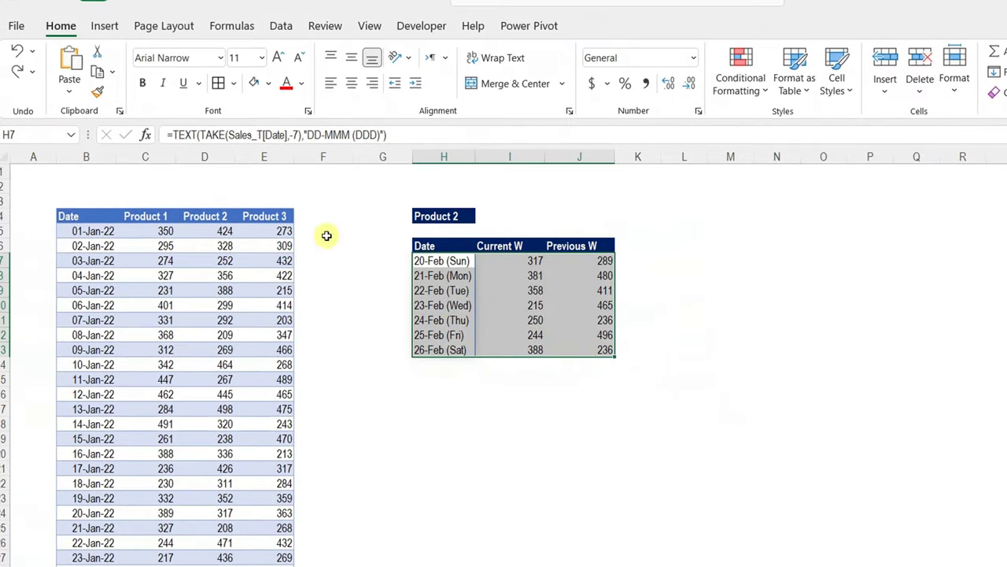
{"action": "left_click", "coordinate": [218, 82]}
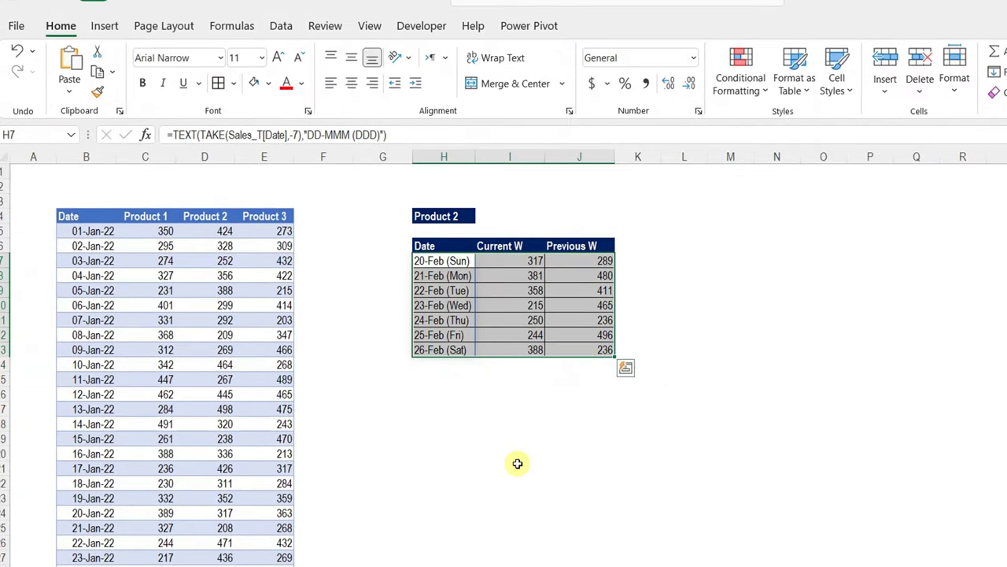
{"action": "left_click", "coordinate": [462, 394]}
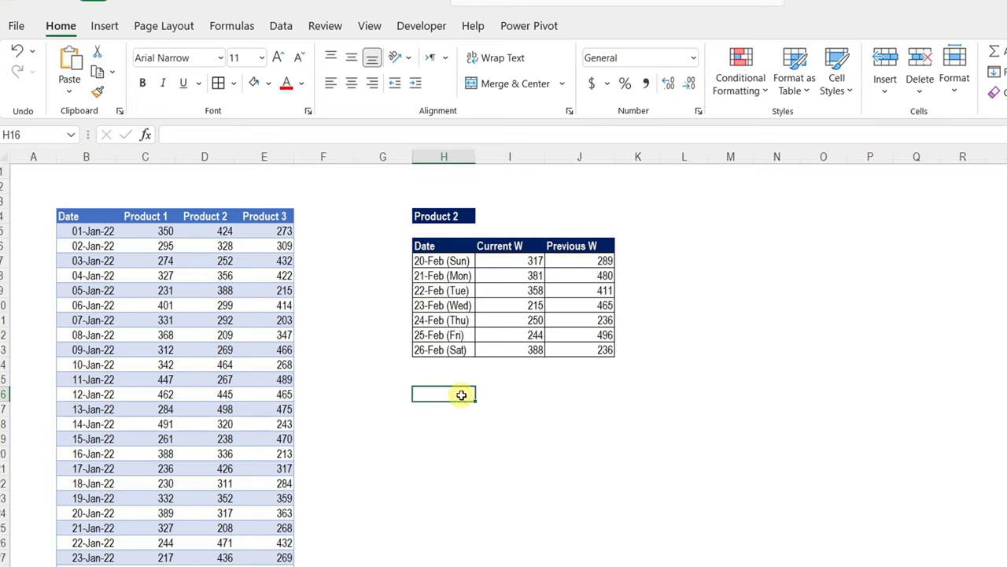
- Insert a line chart of the report range H6:J13 and place it just below the report table
{"action": "left_click_drag", "start_coordinate": [438, 247], "coordinate": [607, 349]}
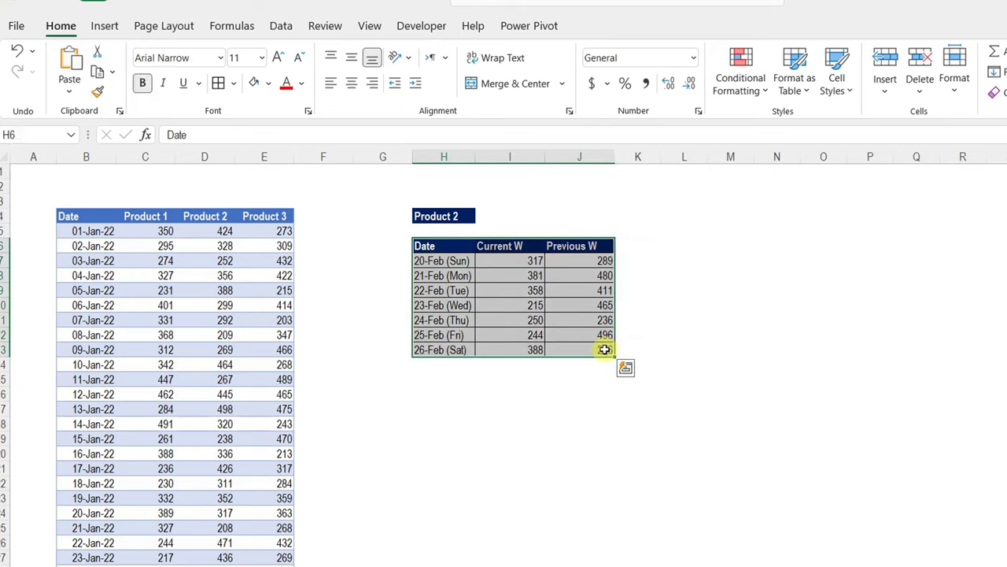
{"action": "left_click", "coordinate": [107, 26]}
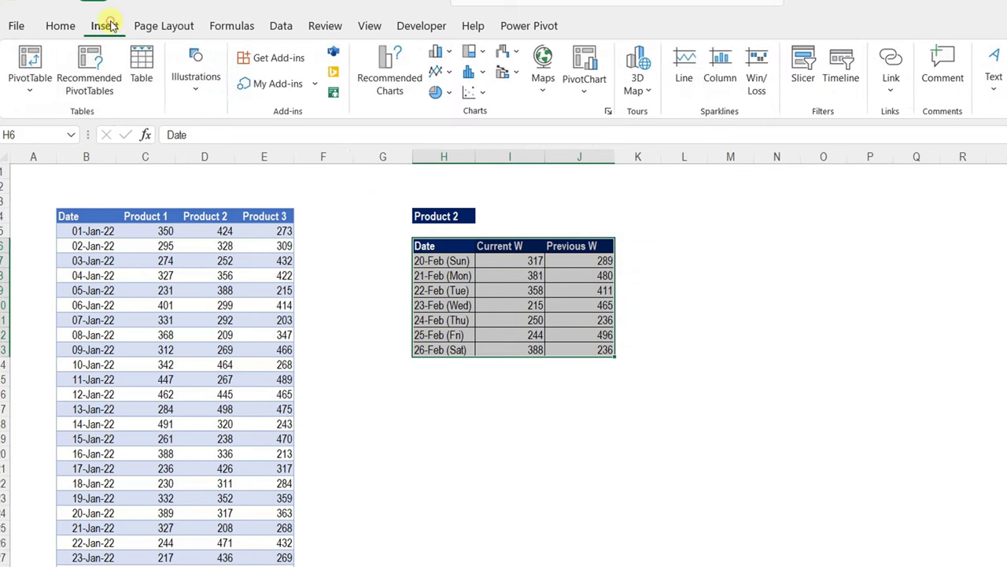
{"action": "left_click", "coordinate": [450, 73]}
{"action": "left_click", "coordinate": [448, 129]}
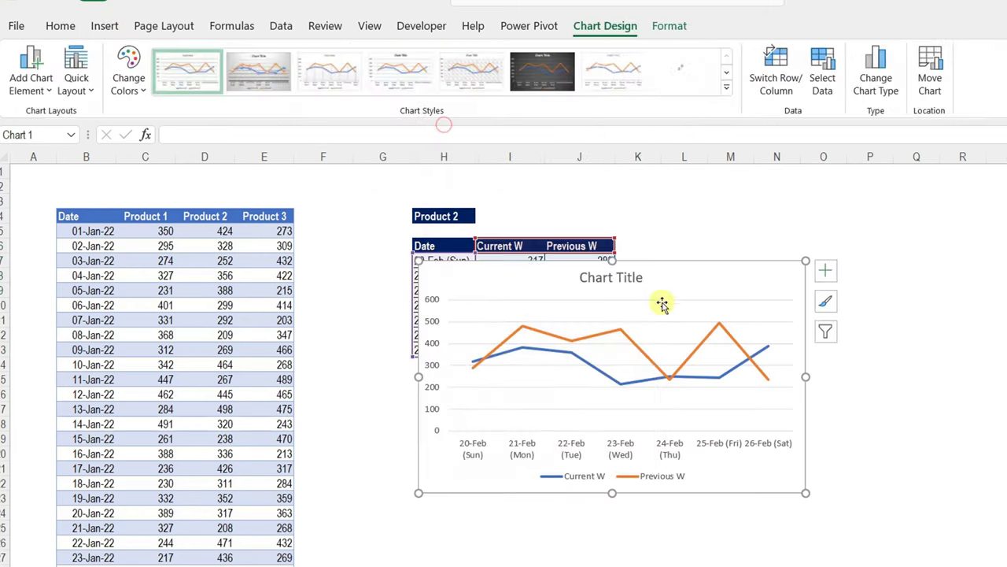
{"action": "left_click_drag", "start_coordinate": [661, 266], "coordinate": [647, 378]}
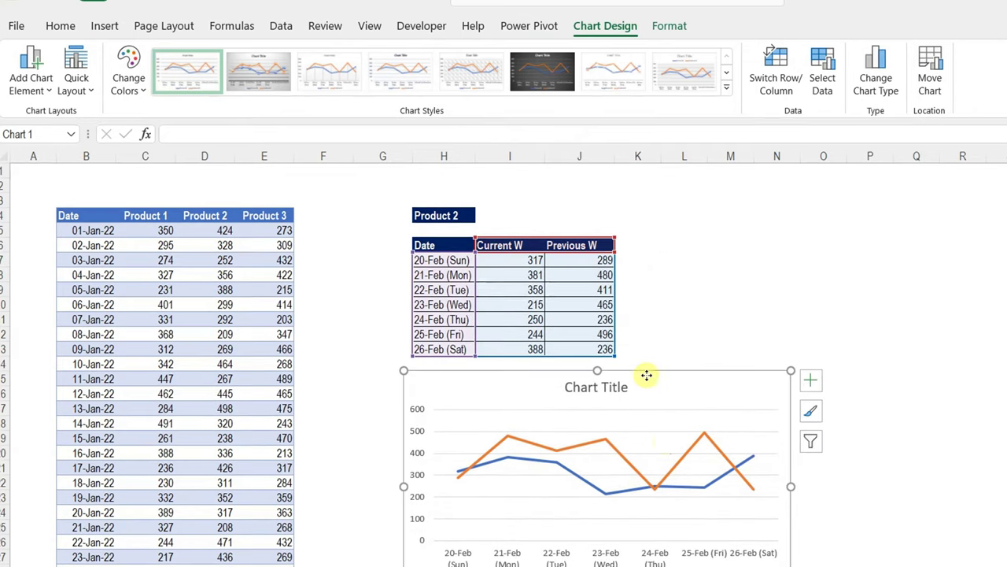
{"action": "left_click", "coordinate": [419, 462]}
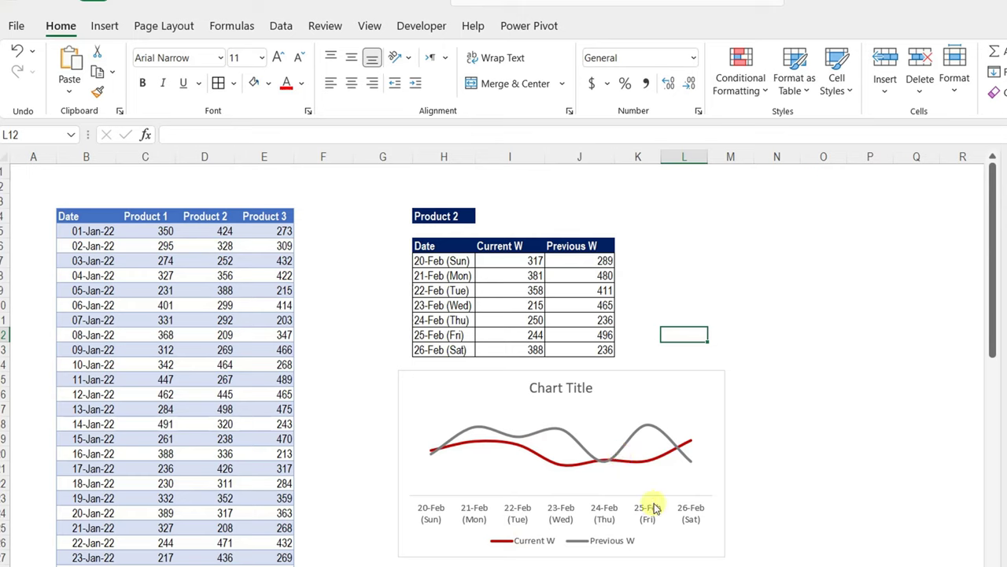
- Link the chart title to the selected product with the formula =CurrentWeekTrend!$H$4
{"action": "left_click", "coordinate": [581, 391]}
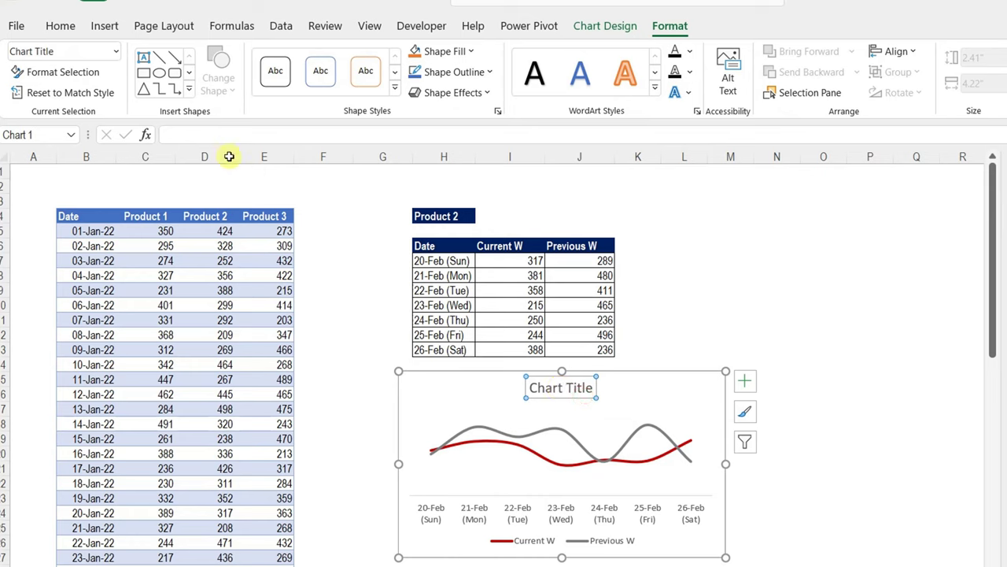
{"action": "left_click", "coordinate": [205, 134]}
{"action": "type", "text": "="}
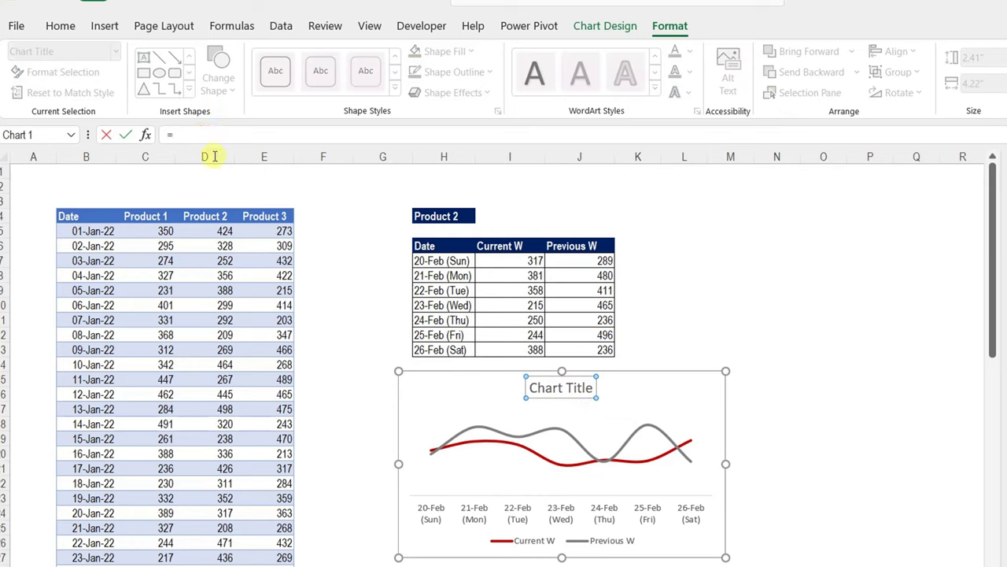
{"action": "left_click", "coordinate": [443, 221]}
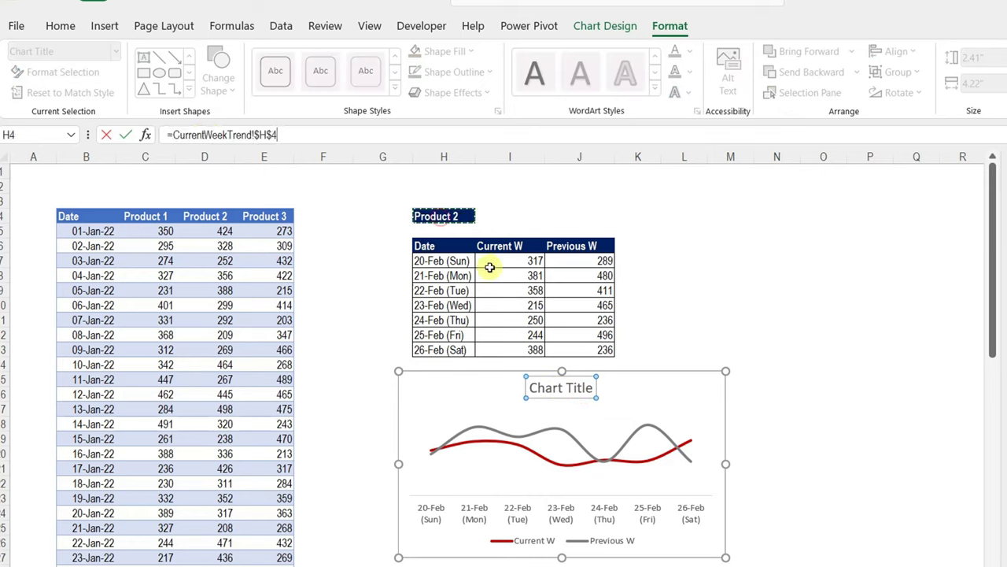
{"action": "key", "text": "Return"}
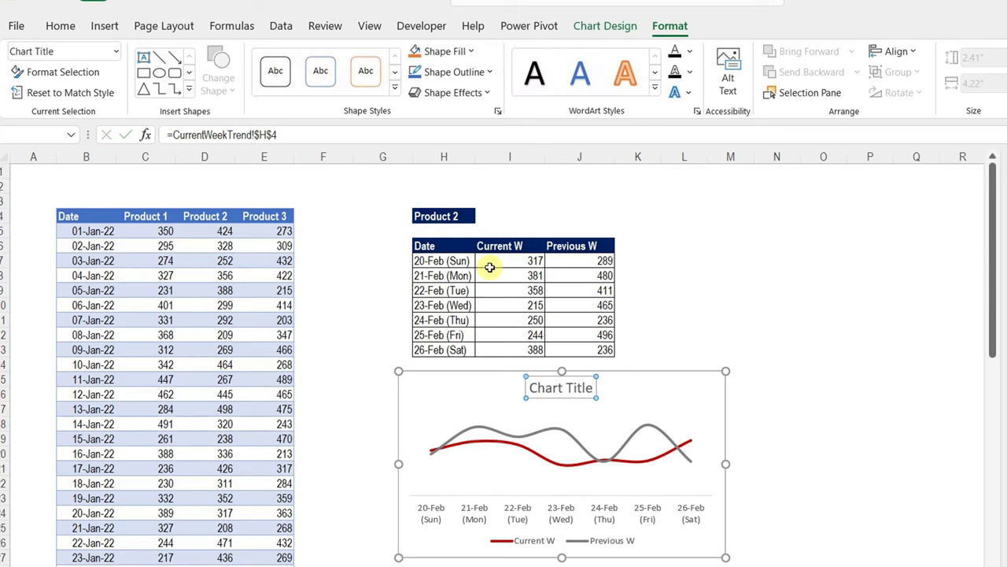
- Test the report and chart by choosing Product 1 and finally Product 3 in H4
{"action": "left_click", "coordinate": [455, 225]}
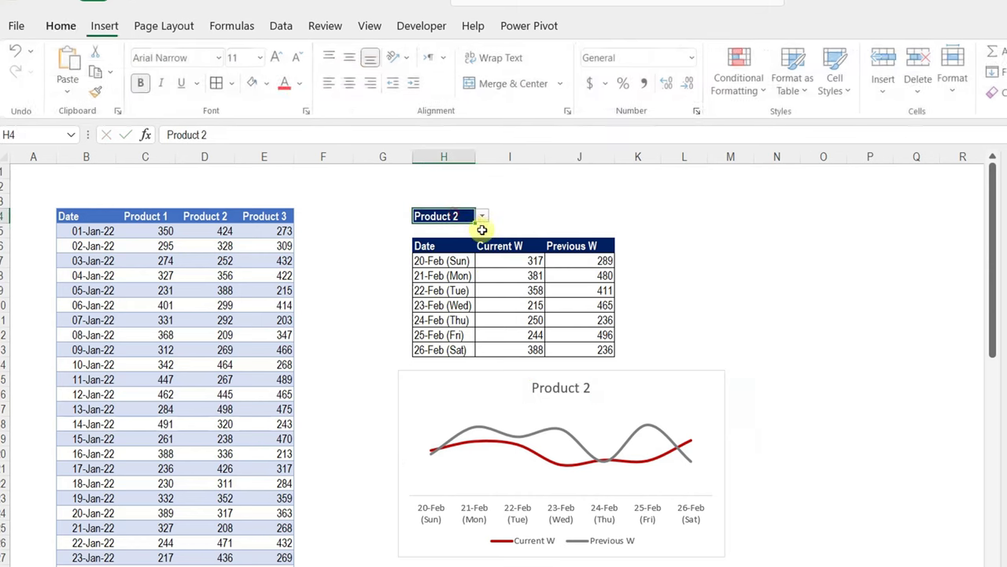
{"action": "left_click", "coordinate": [482, 216]}
{"action": "left_click", "coordinate": [464, 230]}
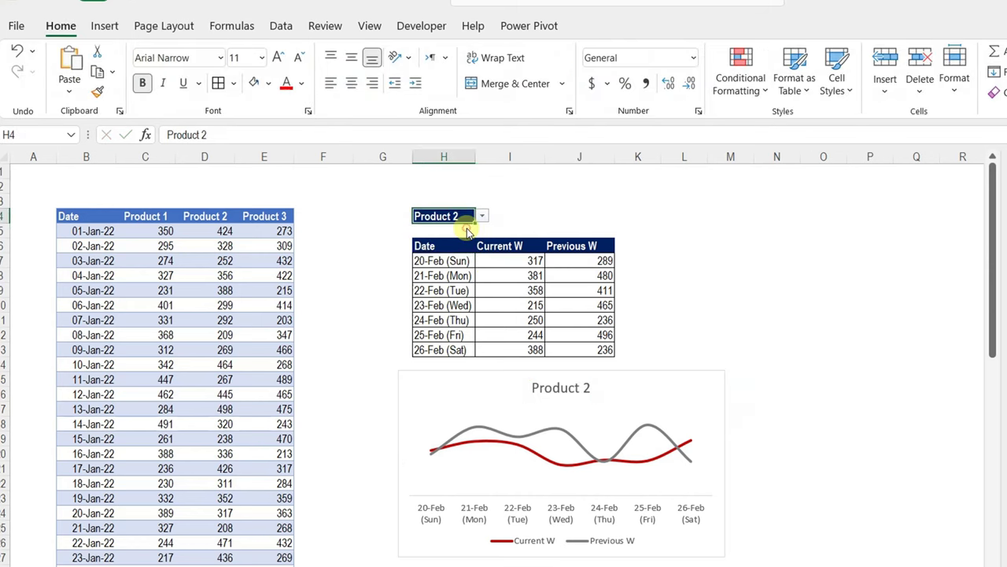
{"action": "left_click", "coordinate": [482, 216]}
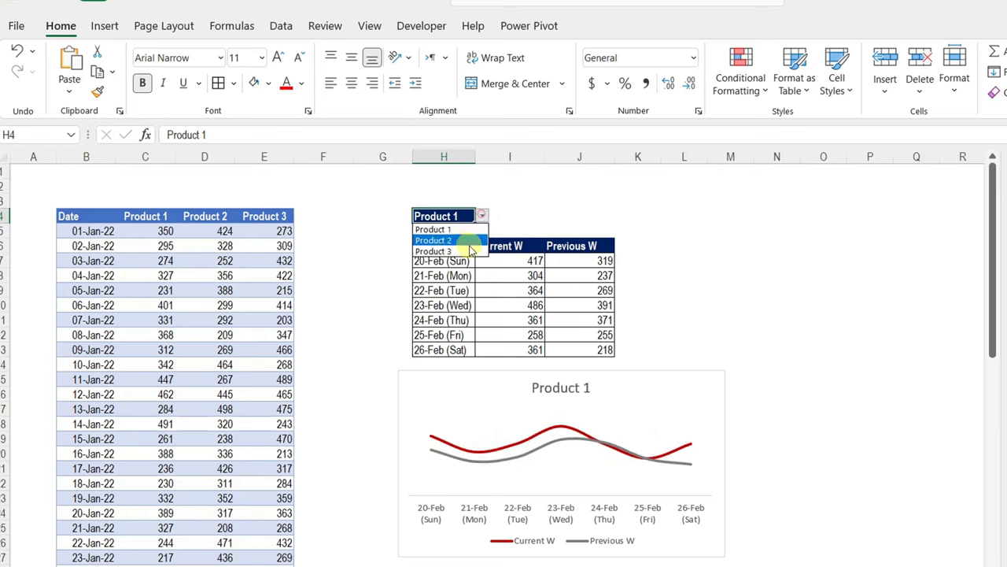
{"action": "left_click", "coordinate": [465, 251]}
{"action": "left_click", "coordinate": [677, 333]}
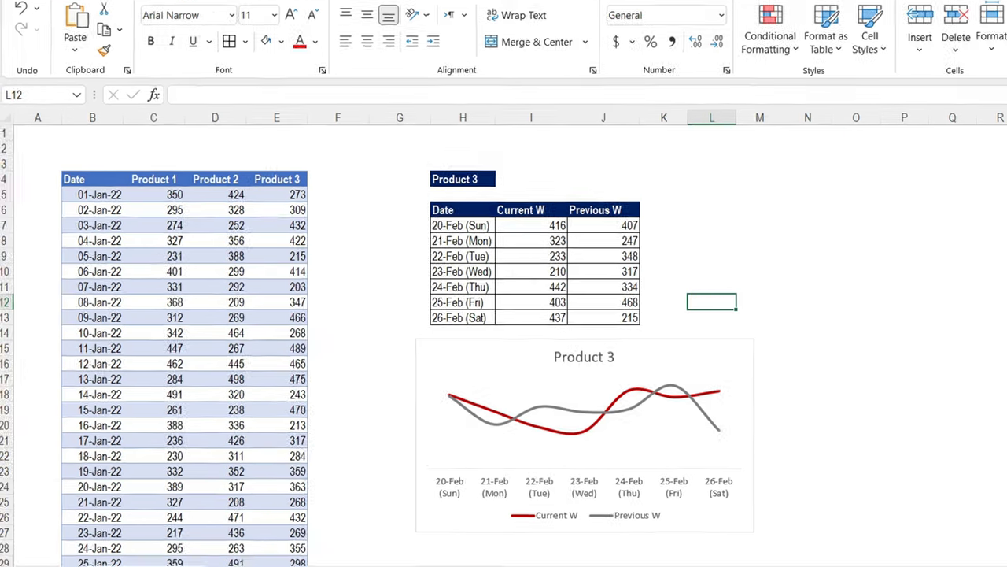
- Copy the whole Product 4 column from the More Data sheet into CurrentWeekTrend at F4, beside the Product 3 column
{"action": "left_click", "coordinate": [233, 566]}
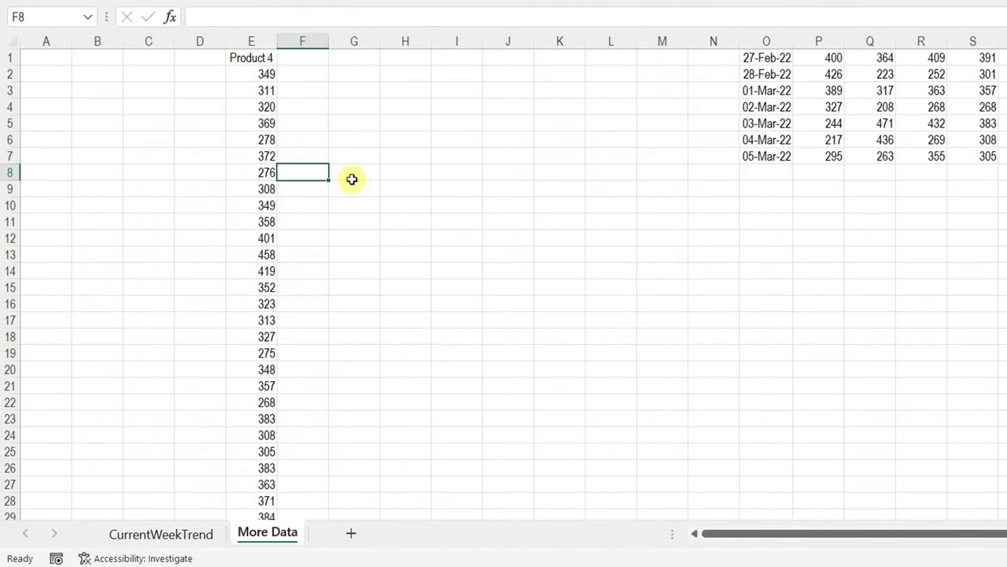
{"action": "left_click", "coordinate": [258, 70]}
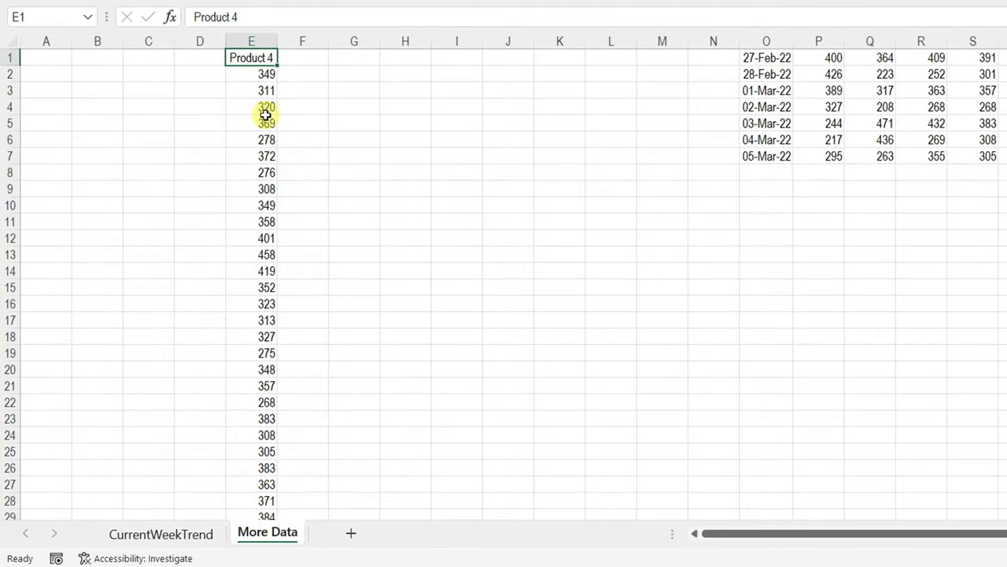
{"action": "key", "text": "ctrl+shift+Down"}
{"action": "key", "text": "ctrl+c"}
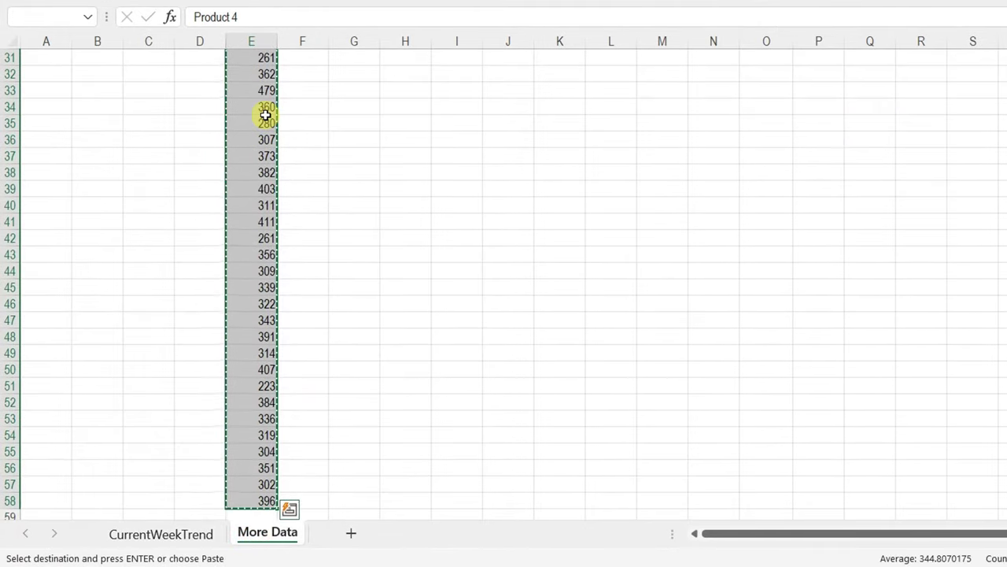
{"action": "left_click", "coordinate": [187, 535]}
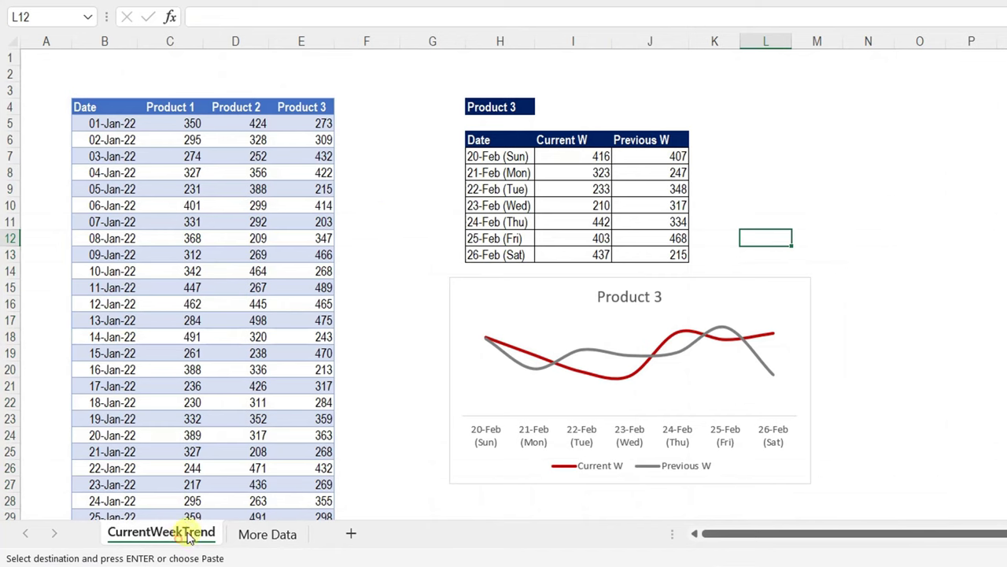
{"action": "left_click", "coordinate": [362, 106]}
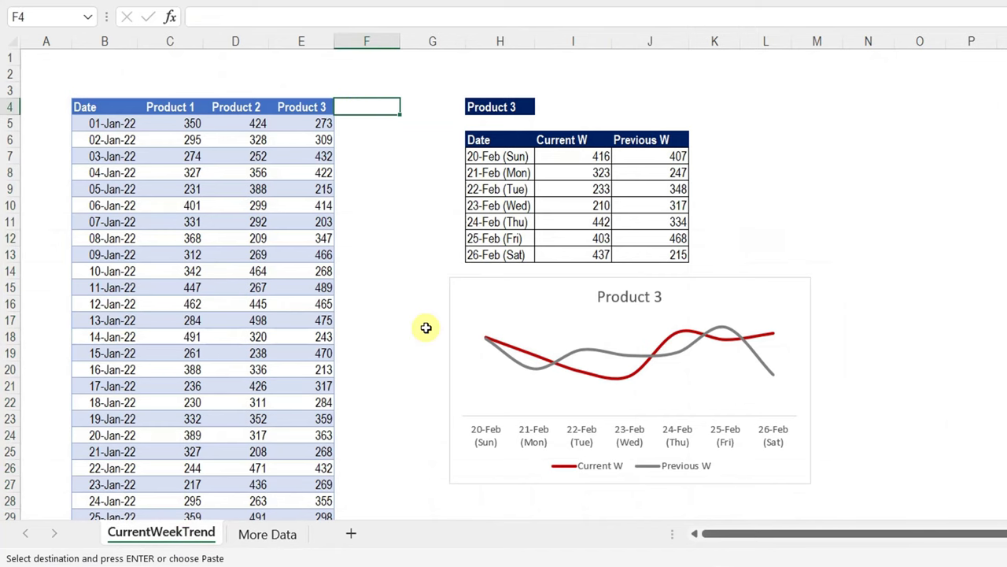
{"action": "key", "text": "ctrl+v"}
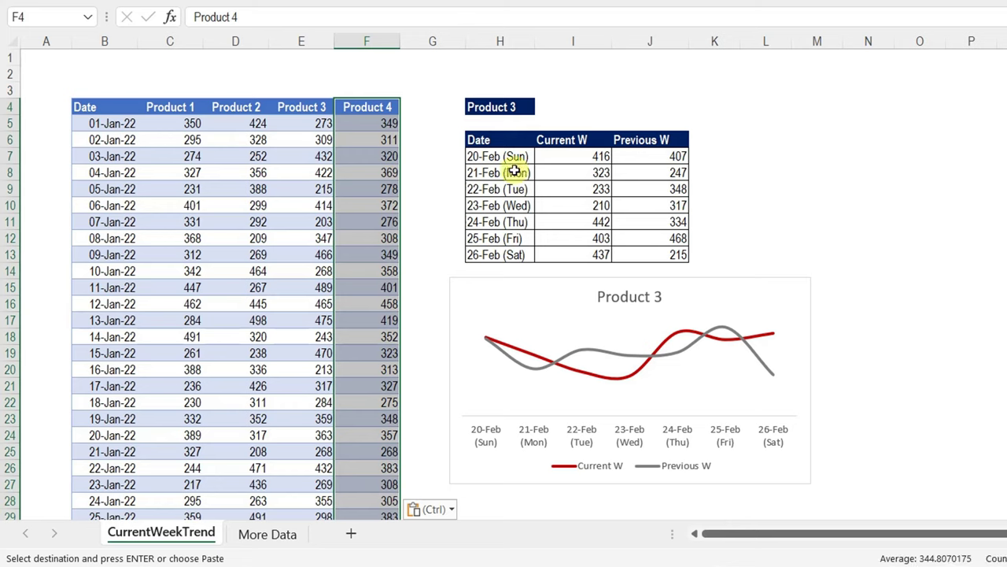
- Choose Product 4 in the product drop-down in H4
{"action": "left_click", "coordinate": [528, 106]}
{"action": "left_click", "coordinate": [542, 108]}
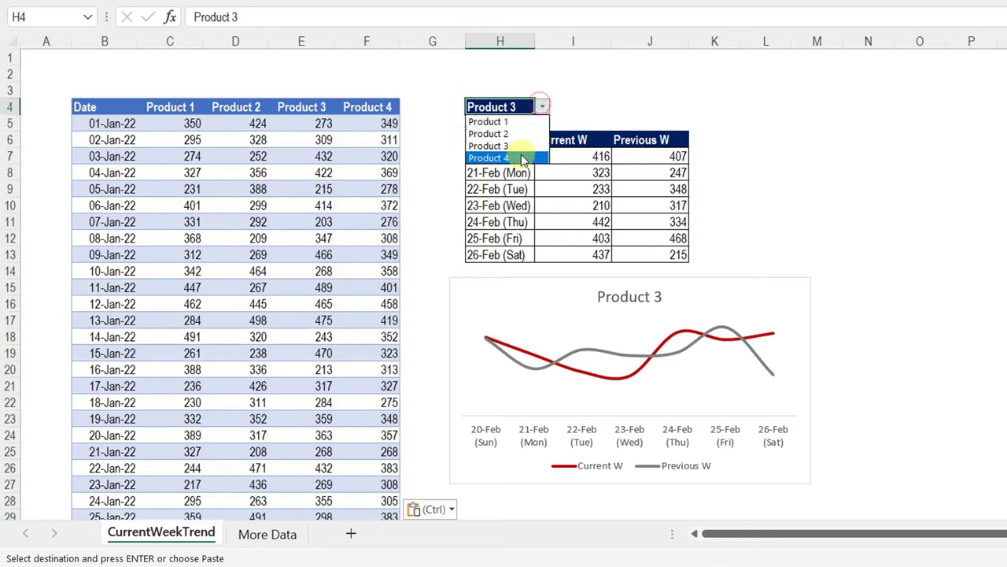
{"action": "left_click", "coordinate": [489, 157]}
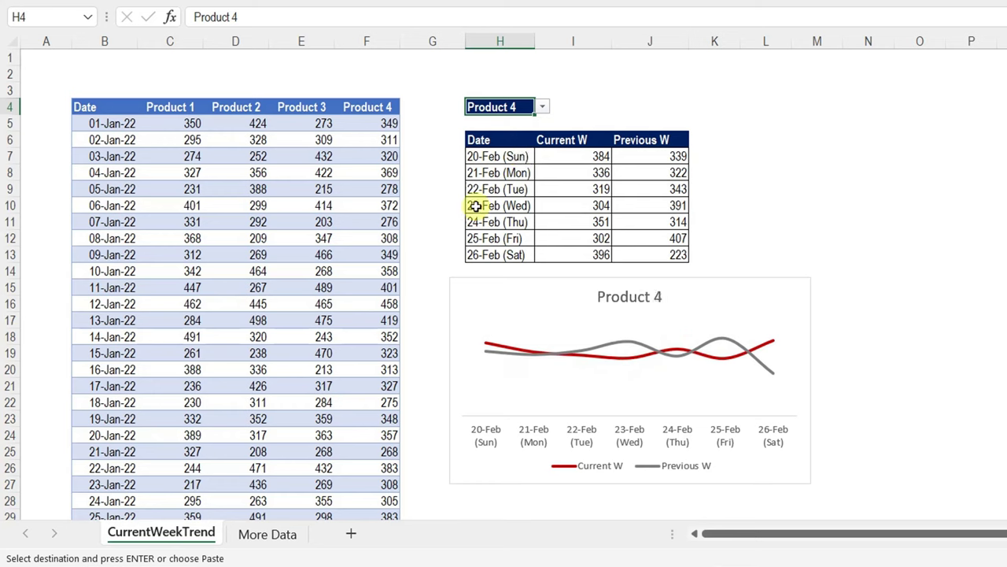
- Copy the new week's sales rows for 27-Feb-22 to 05-Mar-22 in O1:S7 of the More Data sheet
{"action": "left_click", "coordinate": [381, 244]}
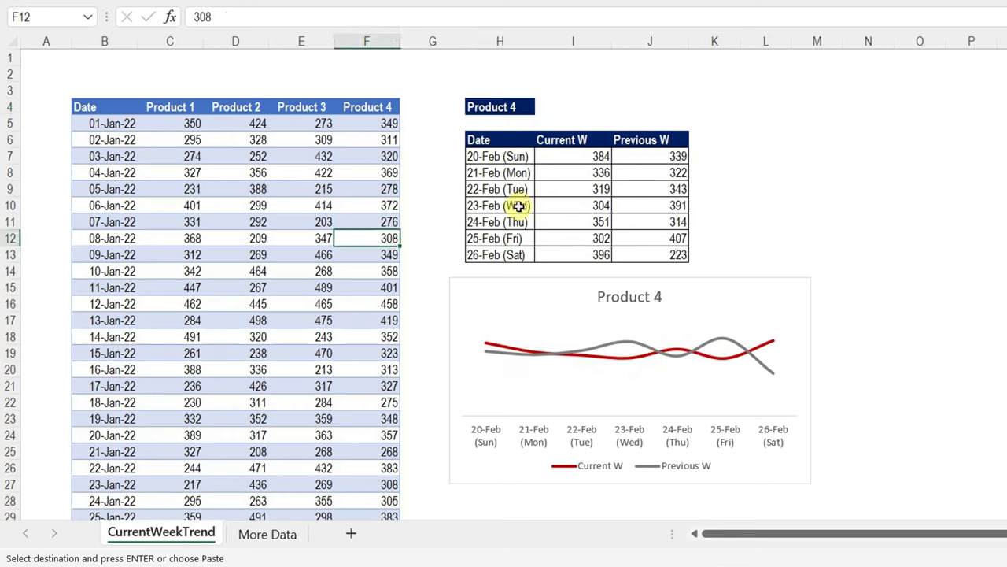
{"action": "left_click", "coordinate": [307, 535]}
{"action": "left_click", "coordinate": [650, 322]}
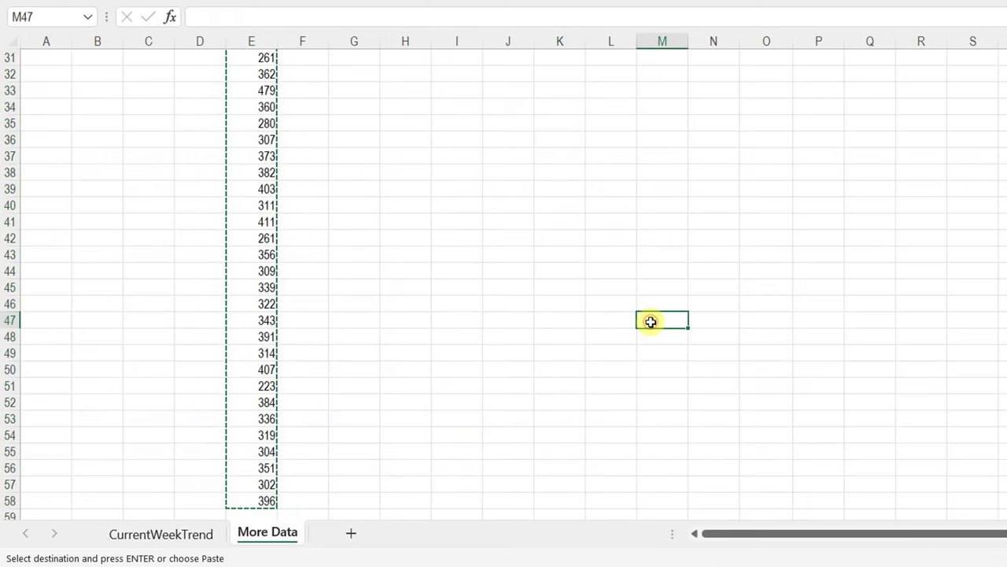
{"action": "key", "text": "ctrl+Up"}
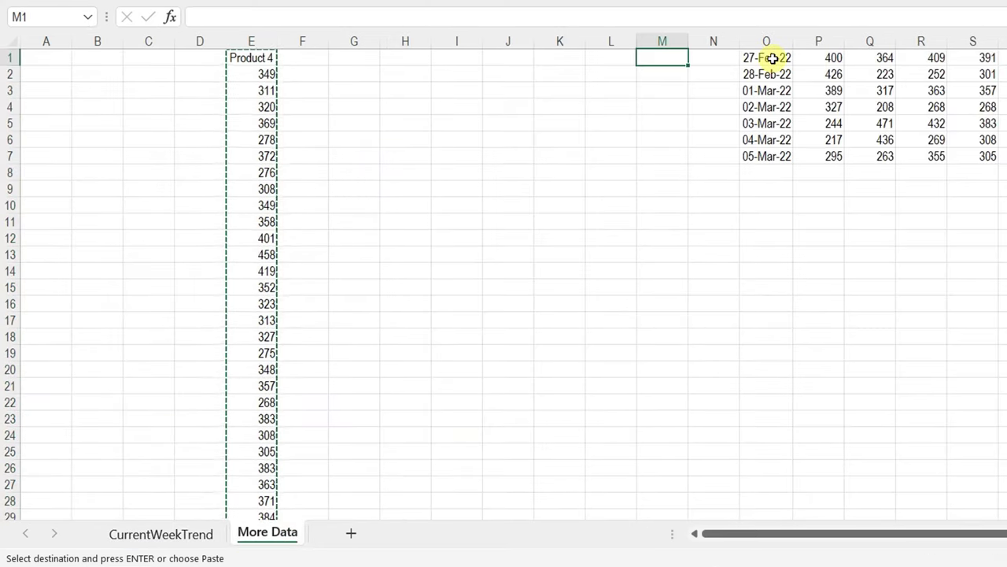
{"action": "left_click_drag", "start_coordinate": [769, 58], "coordinate": [960, 155]}
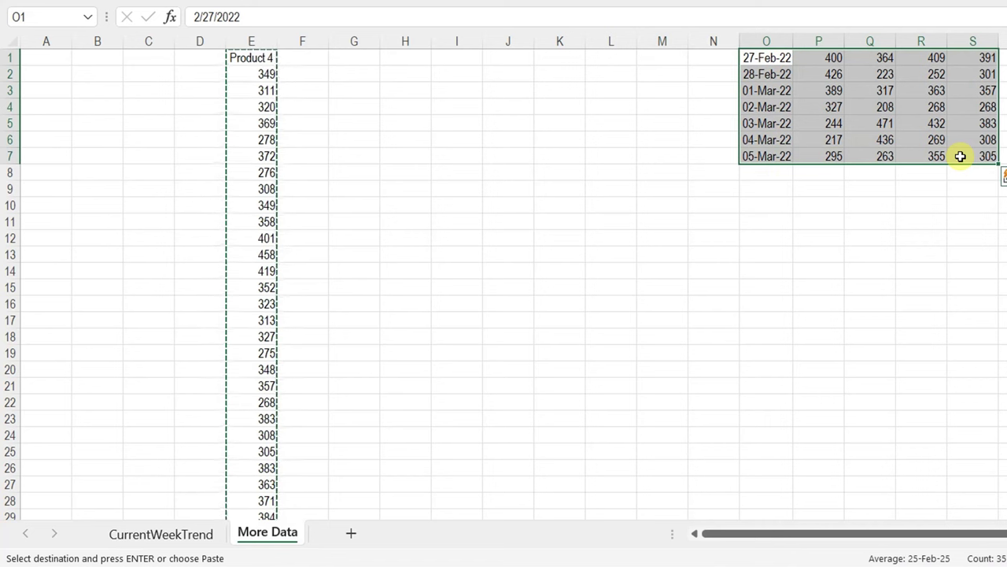
{"action": "key", "text": "ctrl+c"}
- Paste the copied week of sales at B62 on CurrentWeekTrend, directly below the last row of the sales table
{"action": "left_click", "coordinate": [157, 534]}
{"action": "left_click", "coordinate": [118, 337]}
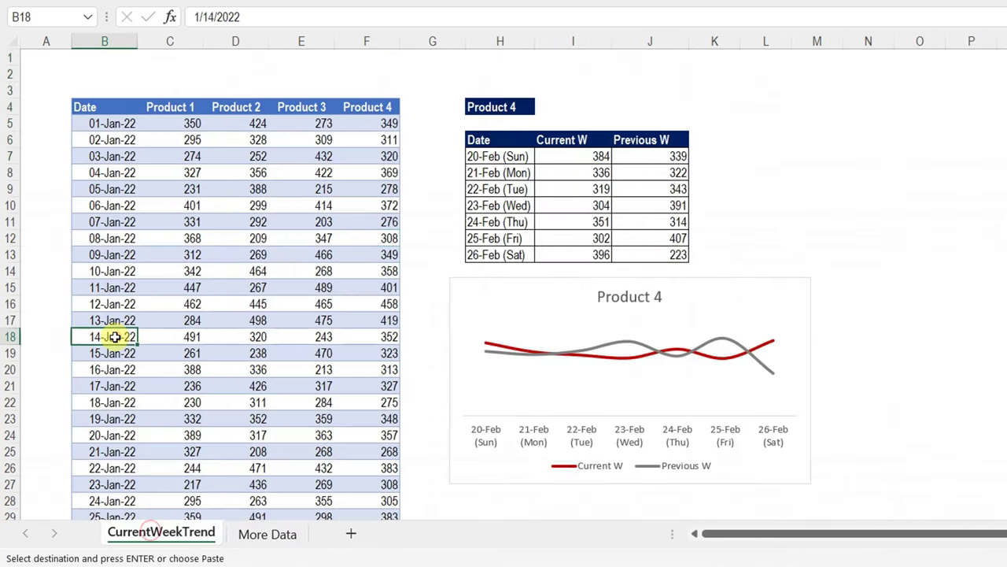
{"action": "key", "text": "ctrl+Down"}
{"action": "key", "text": "Down"}
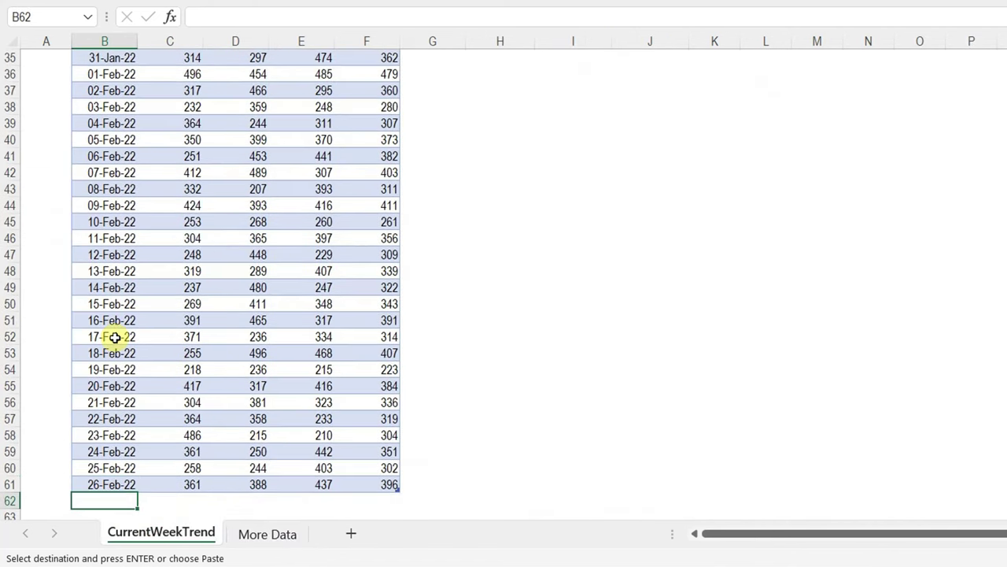
{"action": "key", "text": "ctrl+v"}
- Check the report dates from H7 to H13 and the chart against the added week, and view the product choices in H4
{"action": "scroll", "coordinate": [585, 281], "scroll_direction": "up", "scroll_amount": 11}
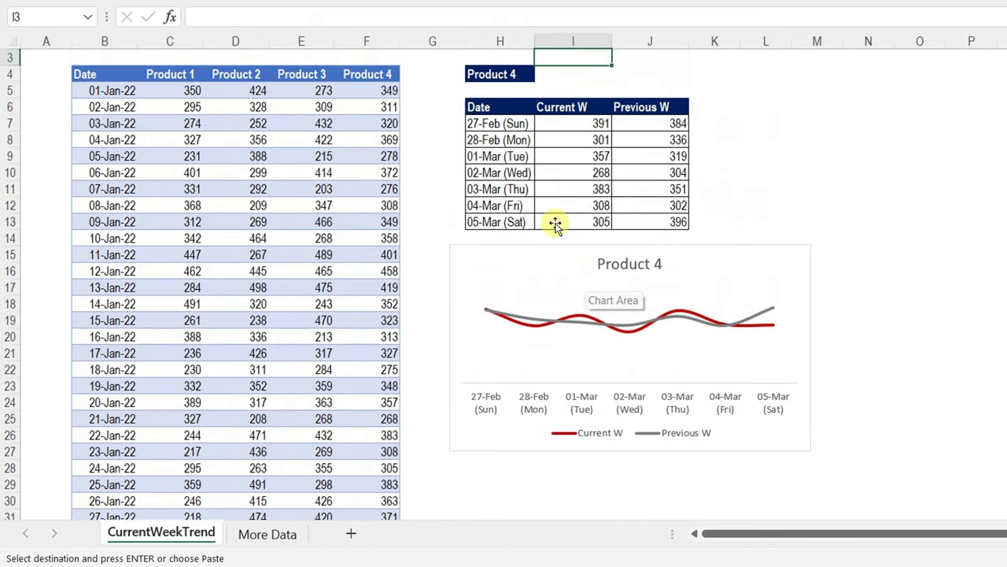
{"action": "left_click", "coordinate": [497, 126]}
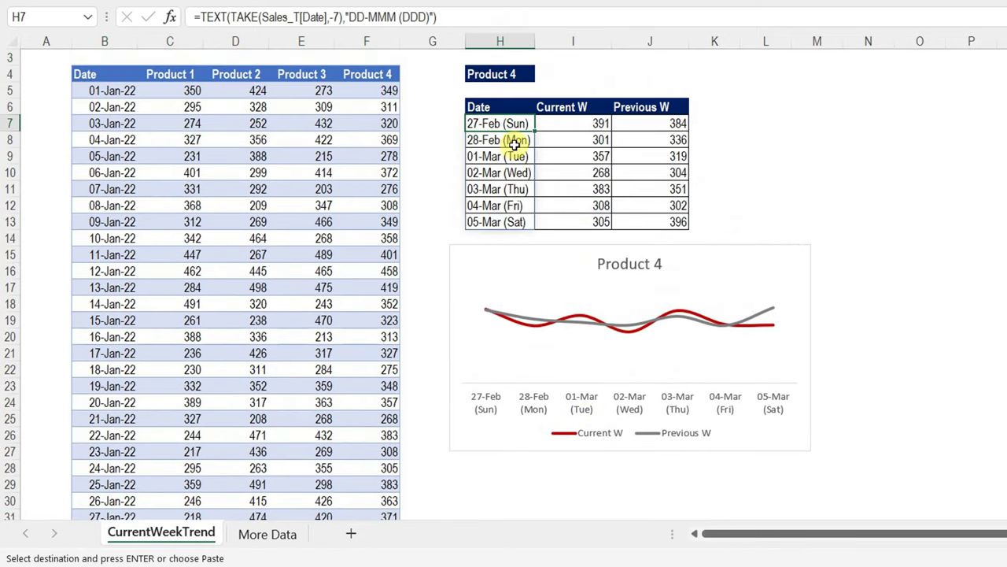
{"action": "left_click", "coordinate": [513, 220]}
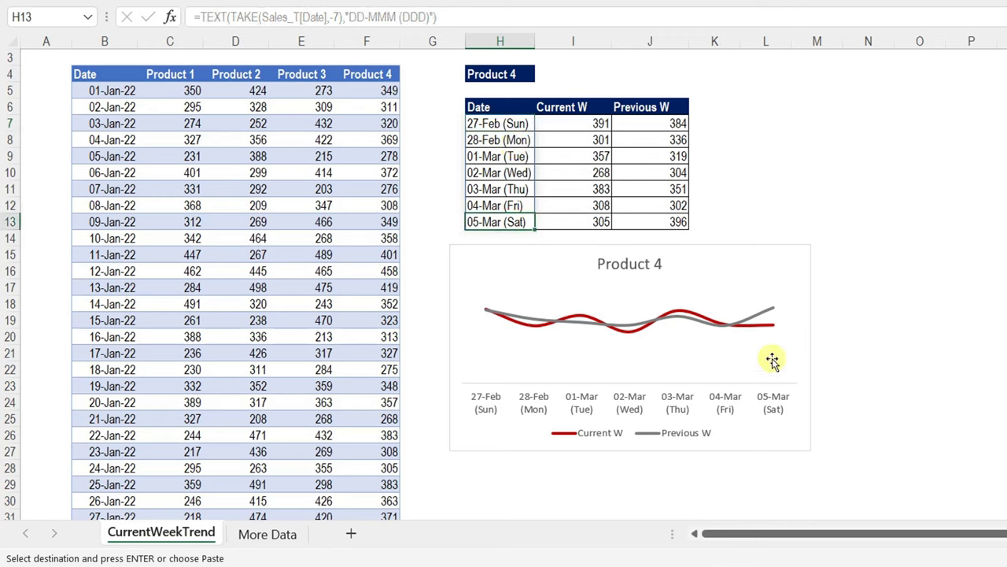
{"action": "left_click", "coordinate": [516, 75]}
{"action": "left_click", "coordinate": [542, 73]}
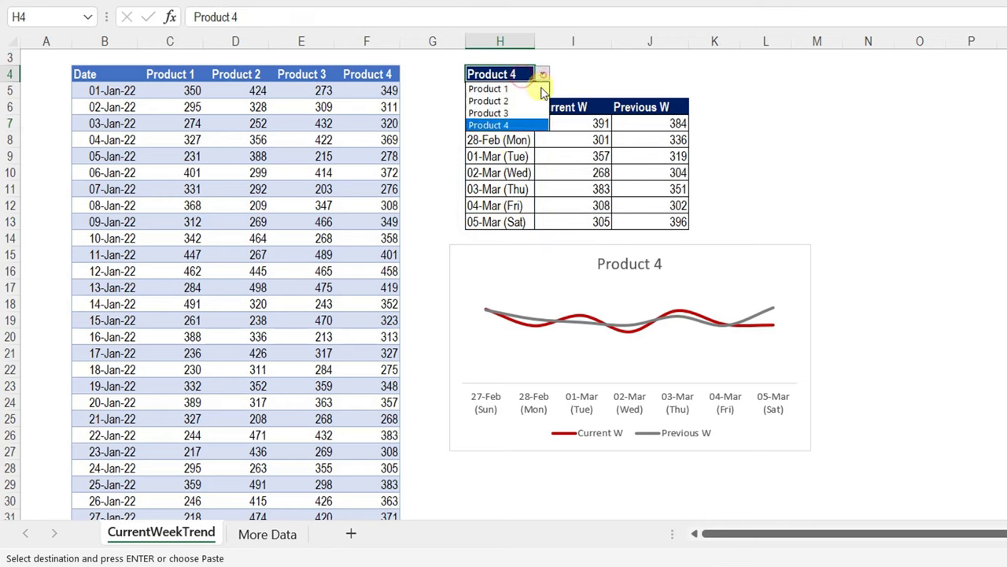
{"action": "left_click", "coordinate": [672, 73]}
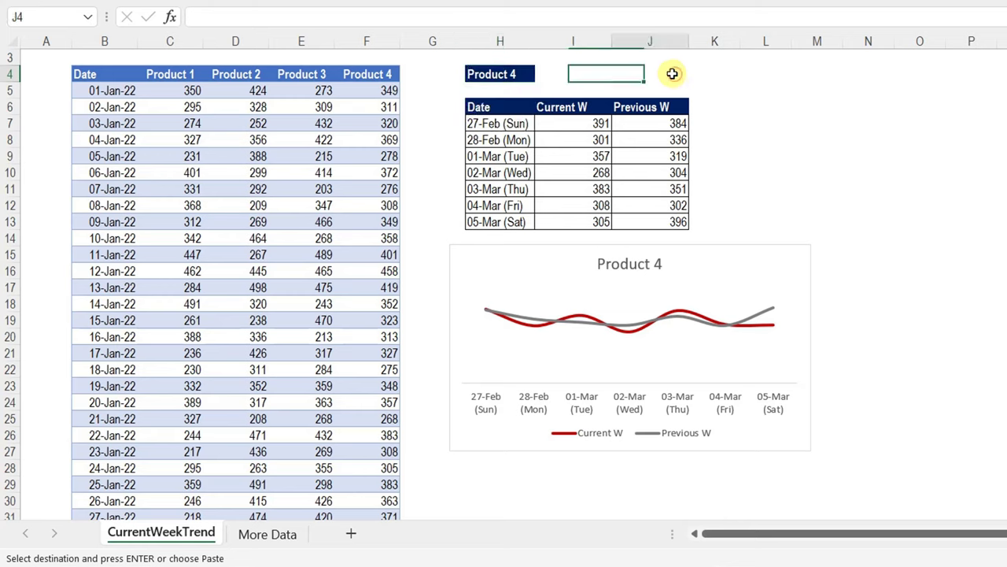